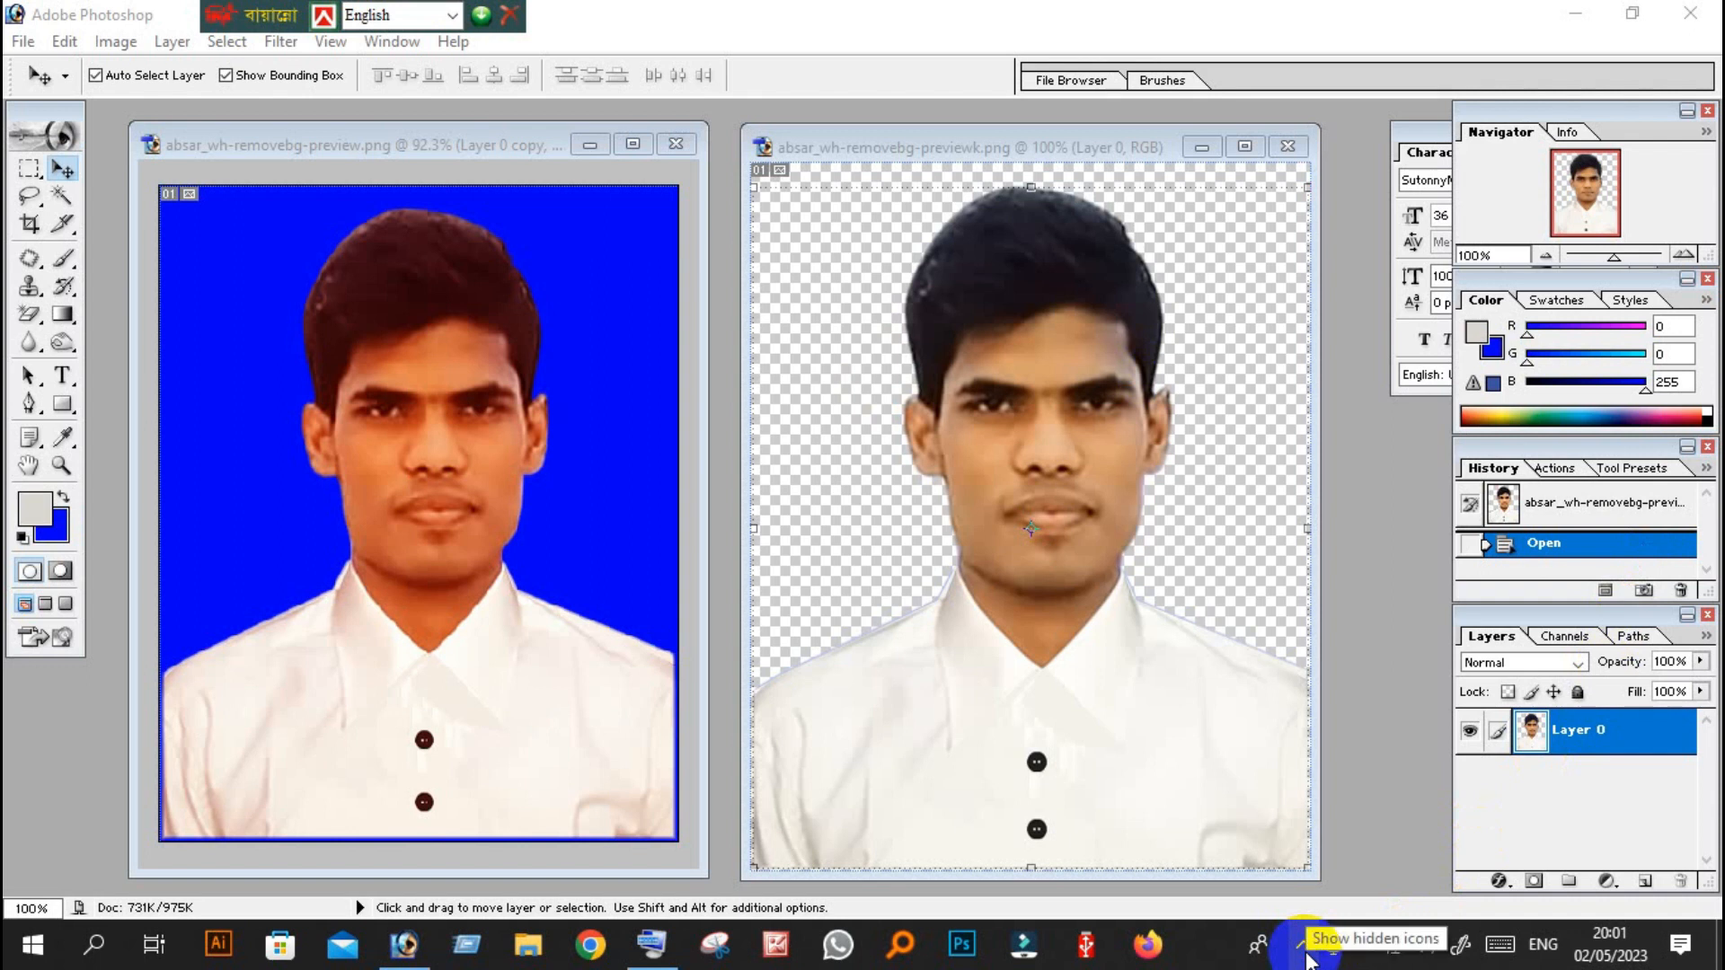
{"action": "left_click", "coordinate": [1307, 958]}
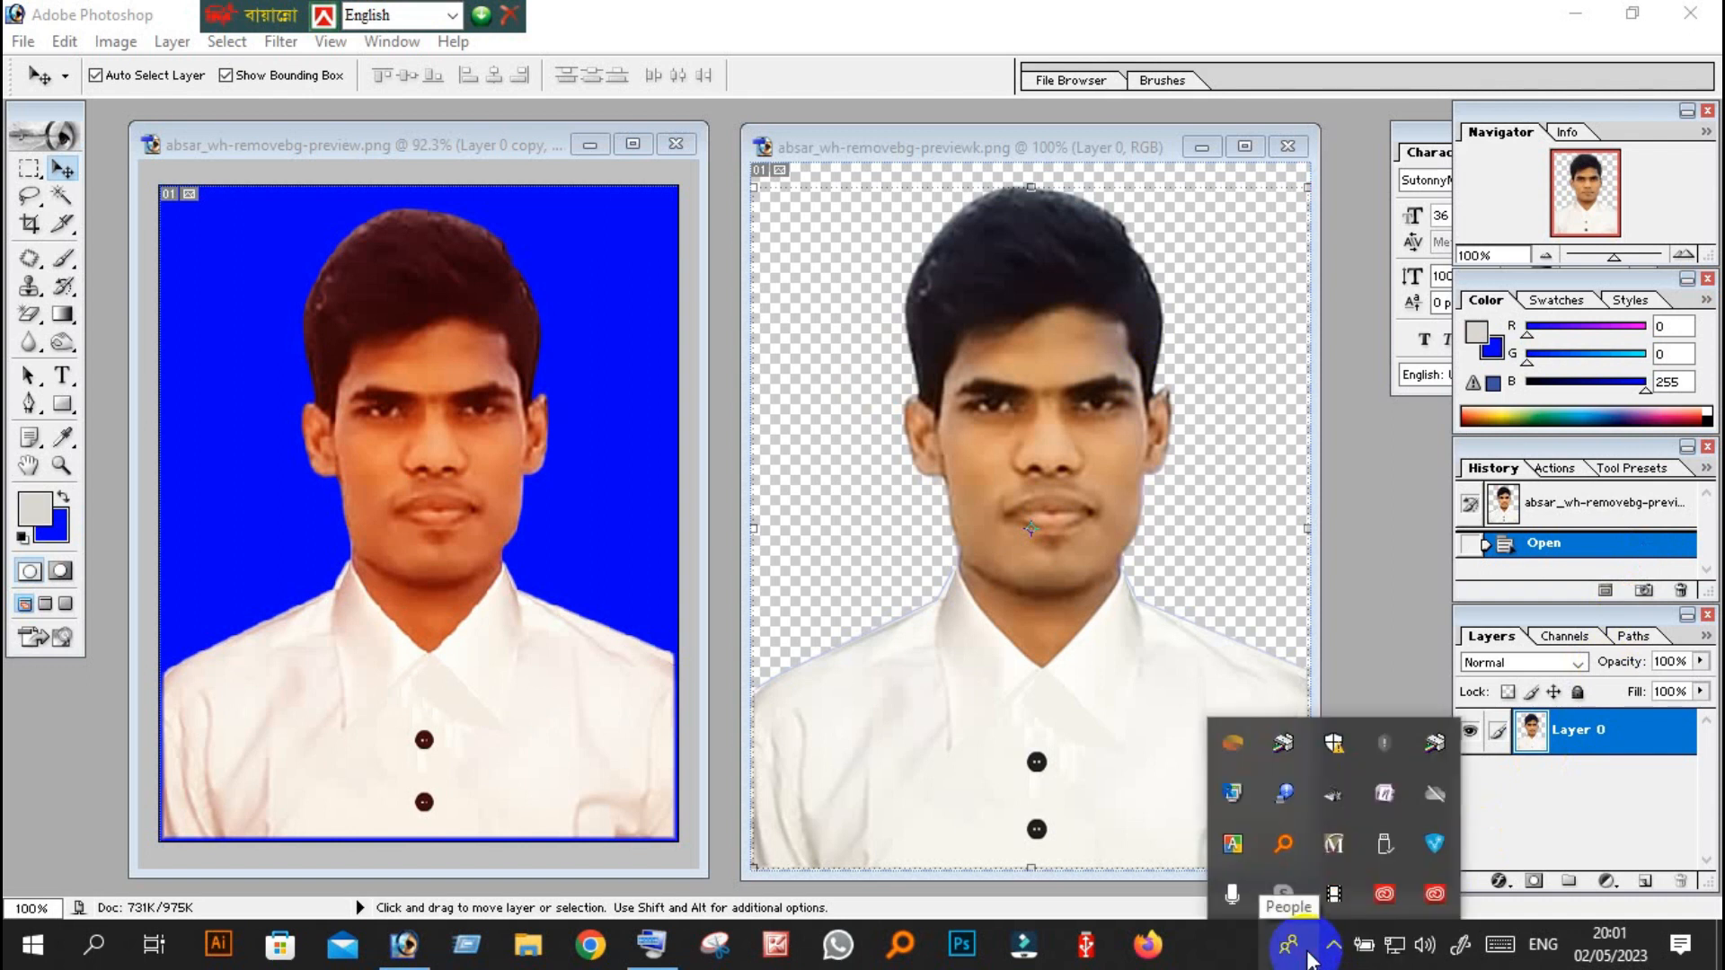
{"action": "left_click", "coordinate": [1310, 909]}
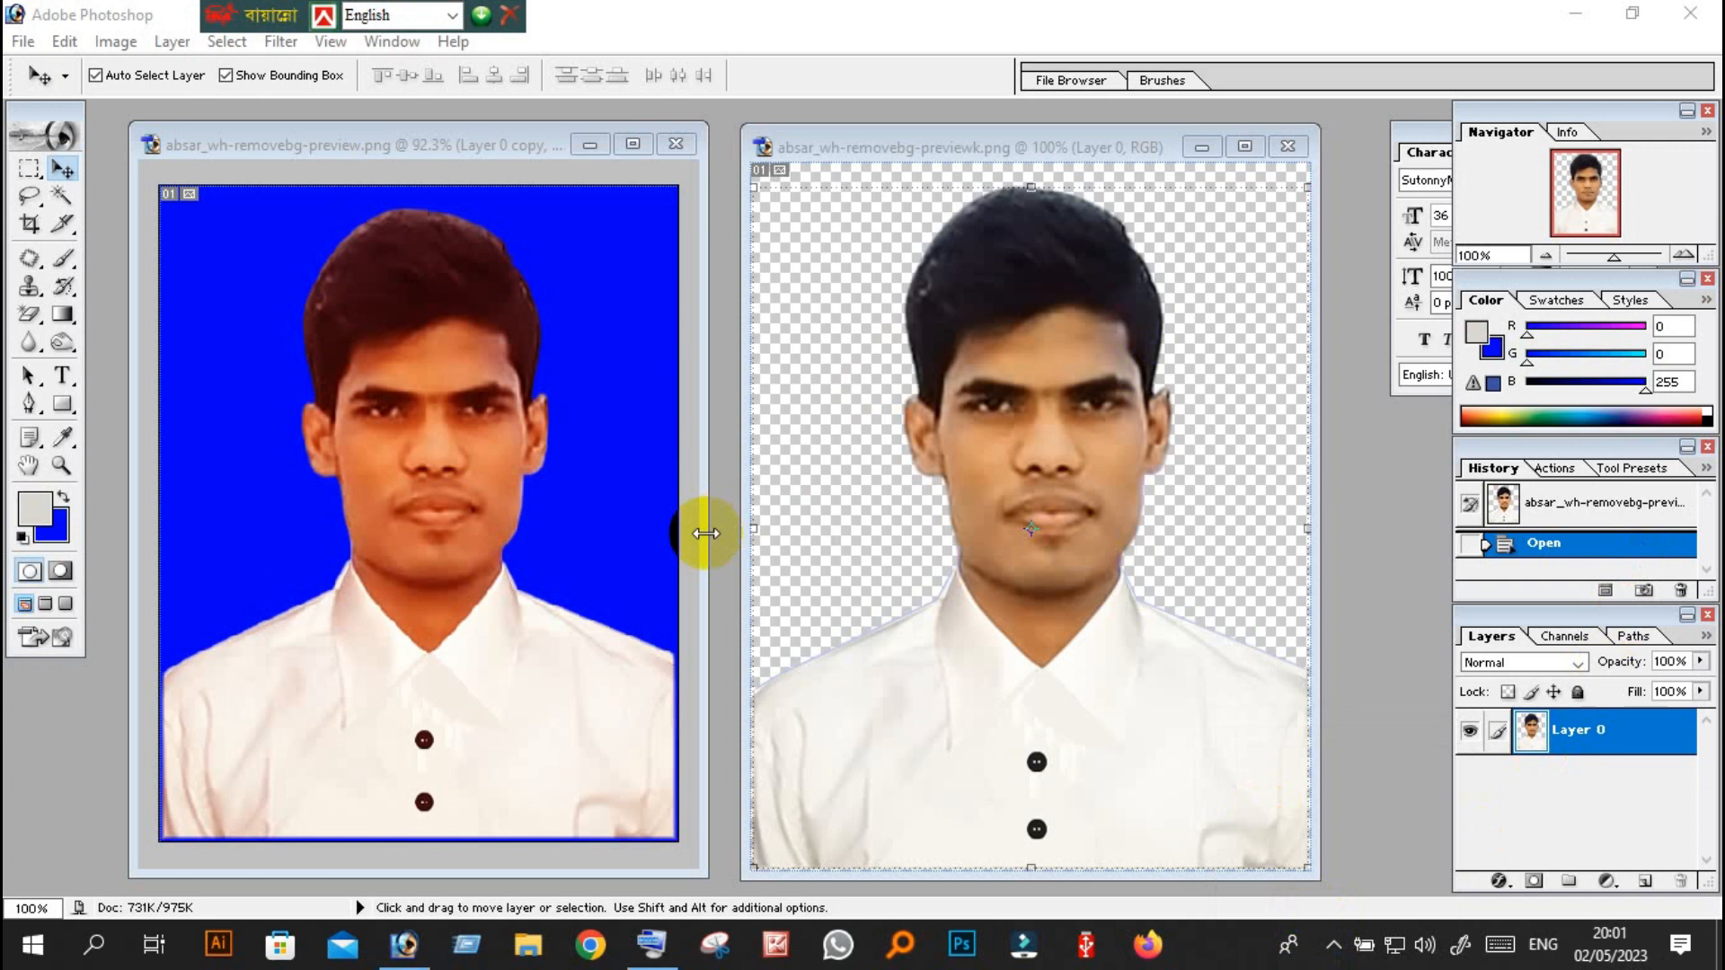
Compare the transparent-background portrait with the blue-background version side by side at a similar zoom.
{"action": "scroll", "coordinate": [887, 341], "scroll_direction": "down", "scroll_amount": 1}
{"action": "left_click", "coordinate": [1034, 178]}
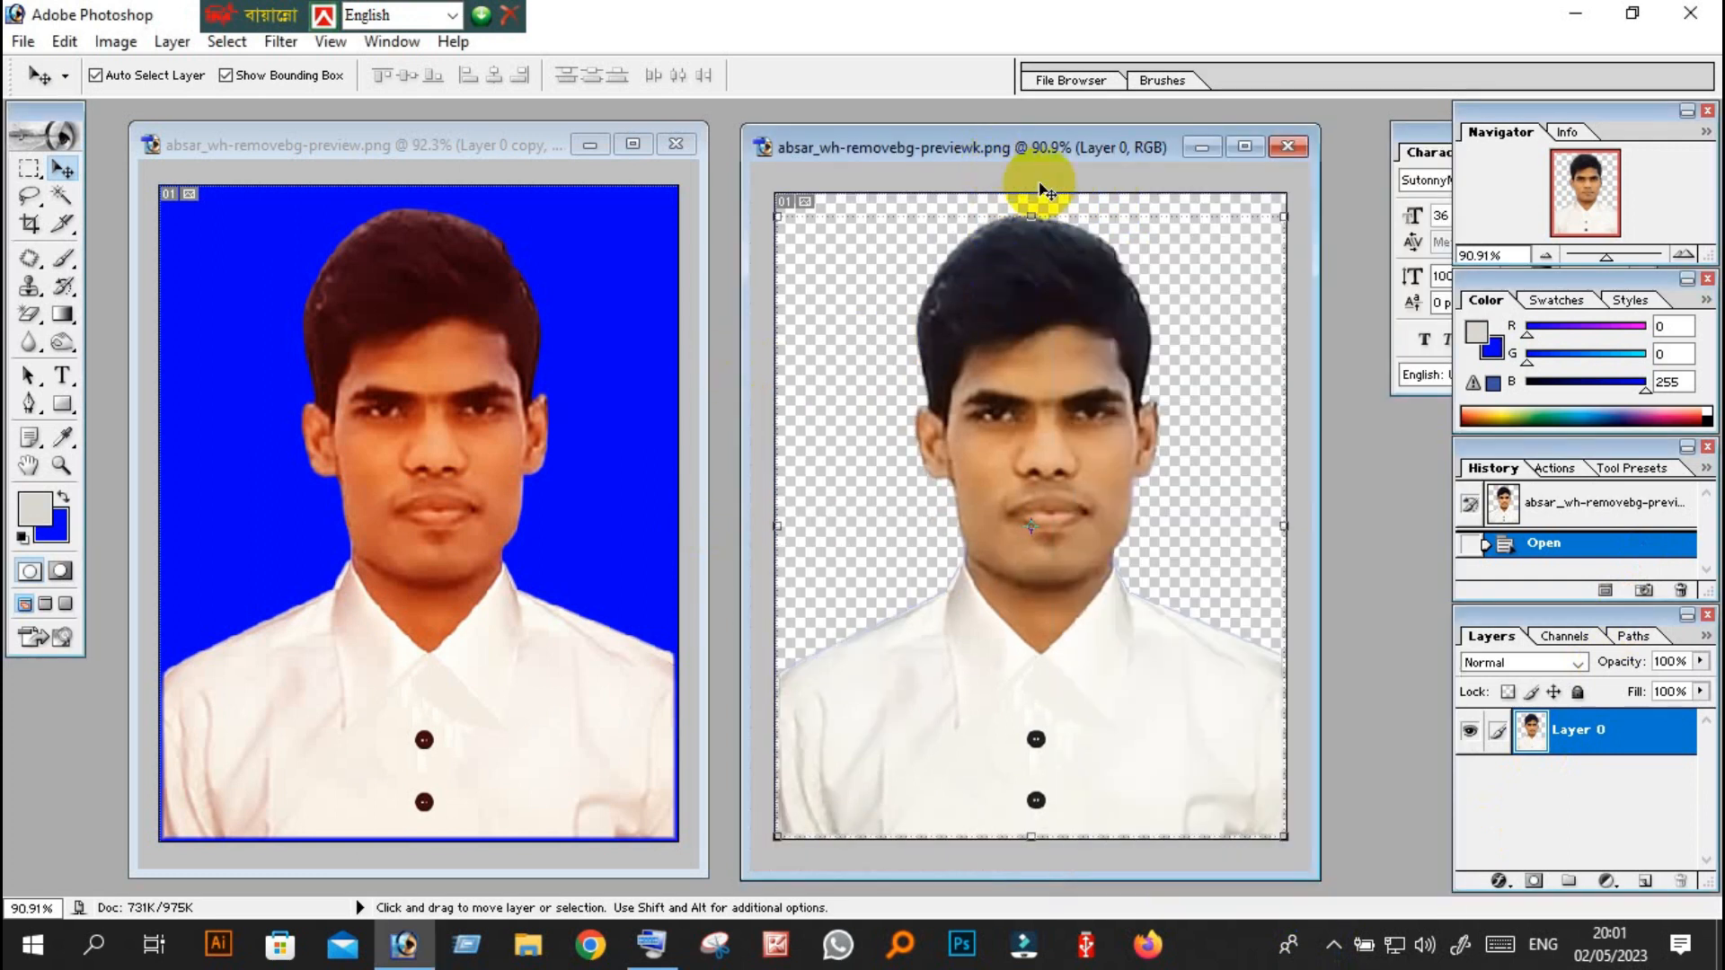
{"action": "mouse_move", "coordinate": [783, 152]}
{"action": "left_mouse_down"}
{"action": "mouse_move", "coordinate": [840, 144]}
{"action": "mouse_move", "coordinate": [778, 146]}
{"action": "left_mouse_up"}
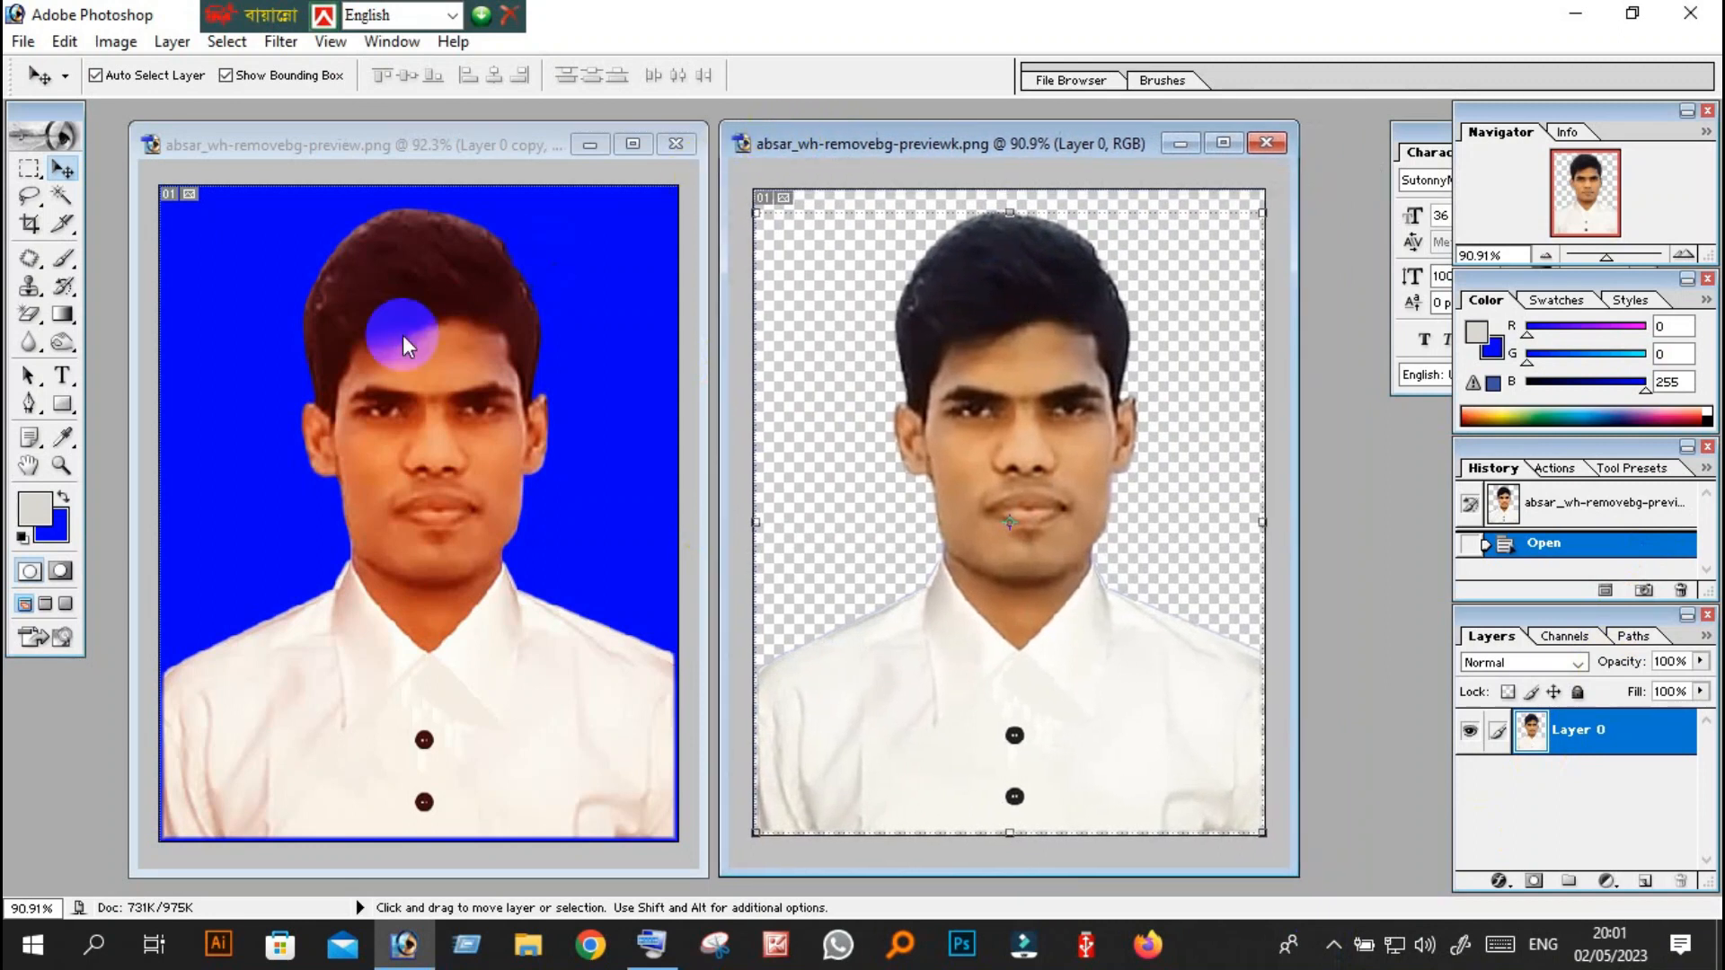
{"action": "mouse_move", "coordinate": [899, 148]}
{"action": "left_mouse_down"}
{"action": "mouse_move", "coordinate": [944, 143]}
{"action": "mouse_move", "coordinate": [918, 147]}
{"action": "left_mouse_up"}
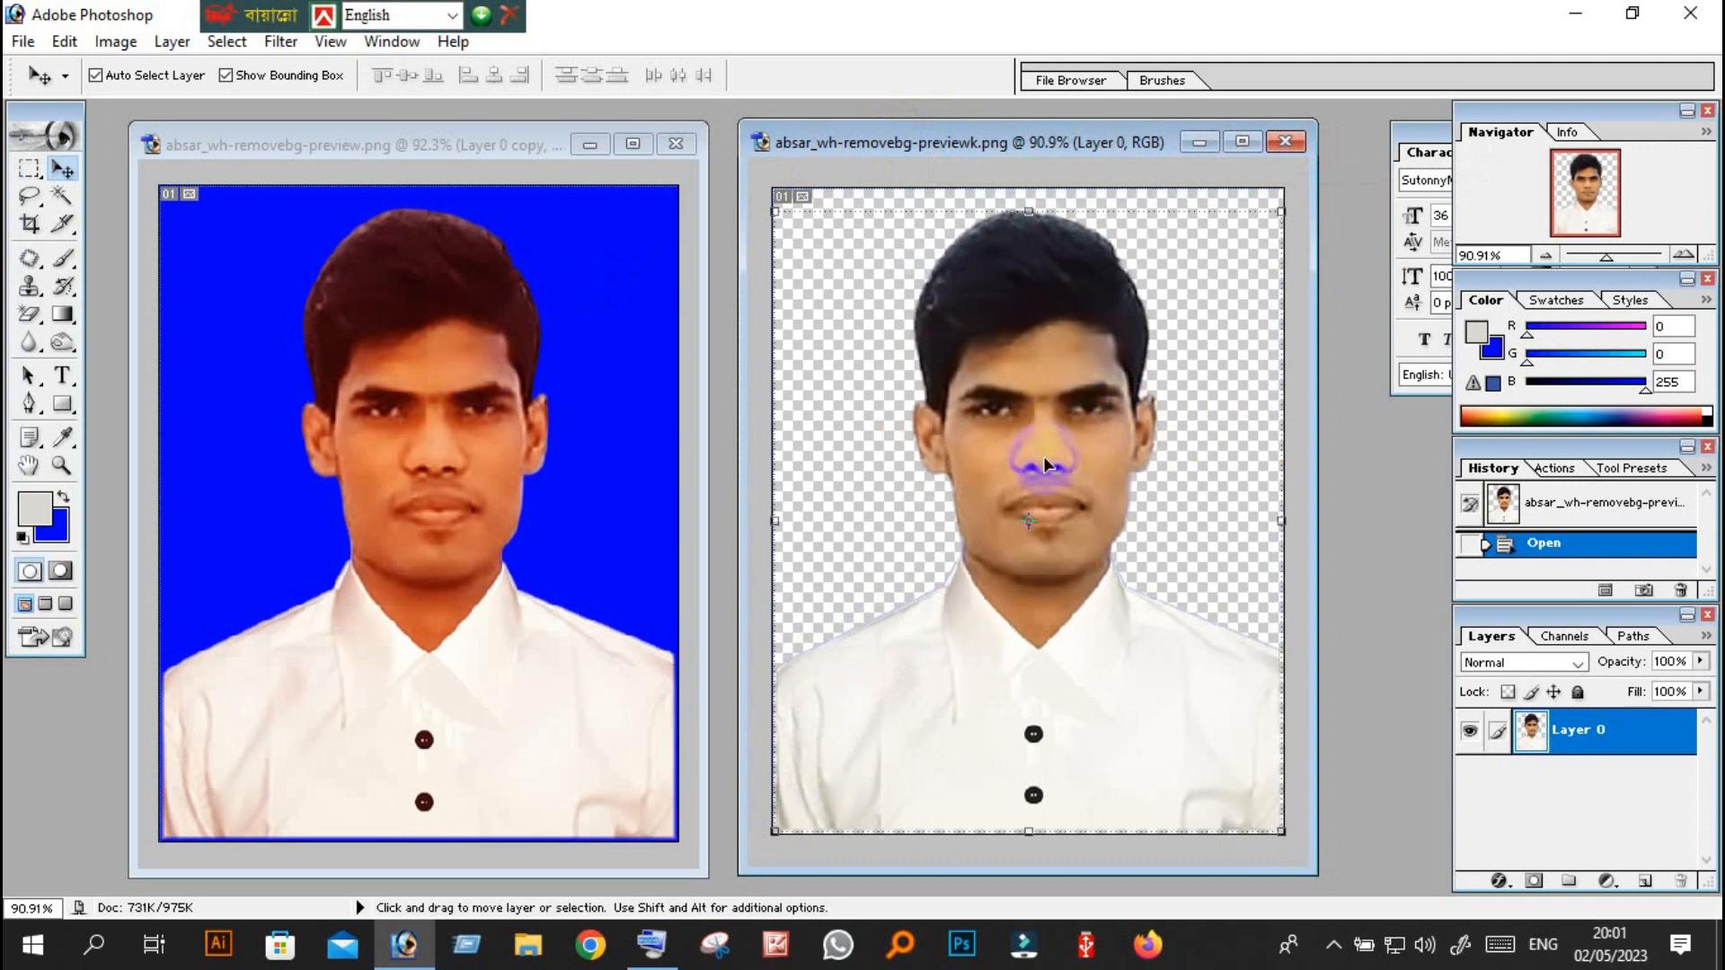
{"action": "scroll", "coordinate": [1057, 477], "scroll_direction": "down", "scroll_amount": 6}
{"action": "scroll", "coordinate": [1057, 476], "scroll_direction": "up", "scroll_amount": 6}
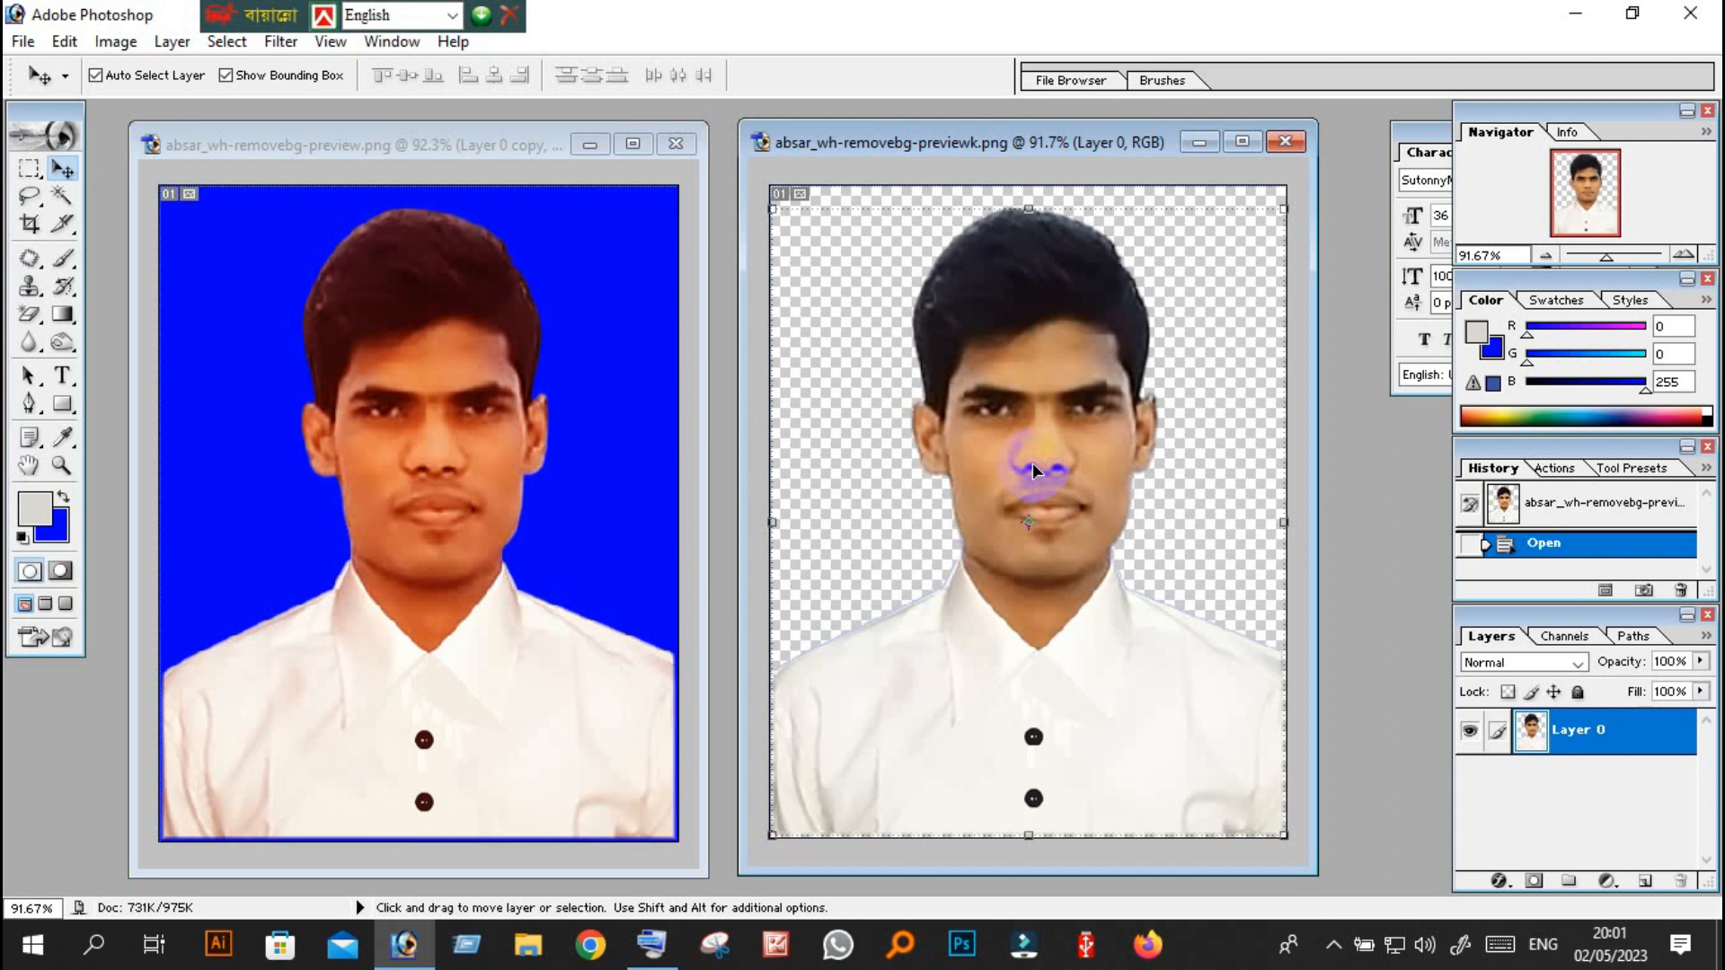
{"action": "mouse_move", "coordinate": [1150, 135]}
{"action": "left_mouse_down"}
{"action": "mouse_move", "coordinate": [1074, 171]}
{"action": "mouse_move", "coordinate": [1124, 135]}
{"action": "left_mouse_up"}
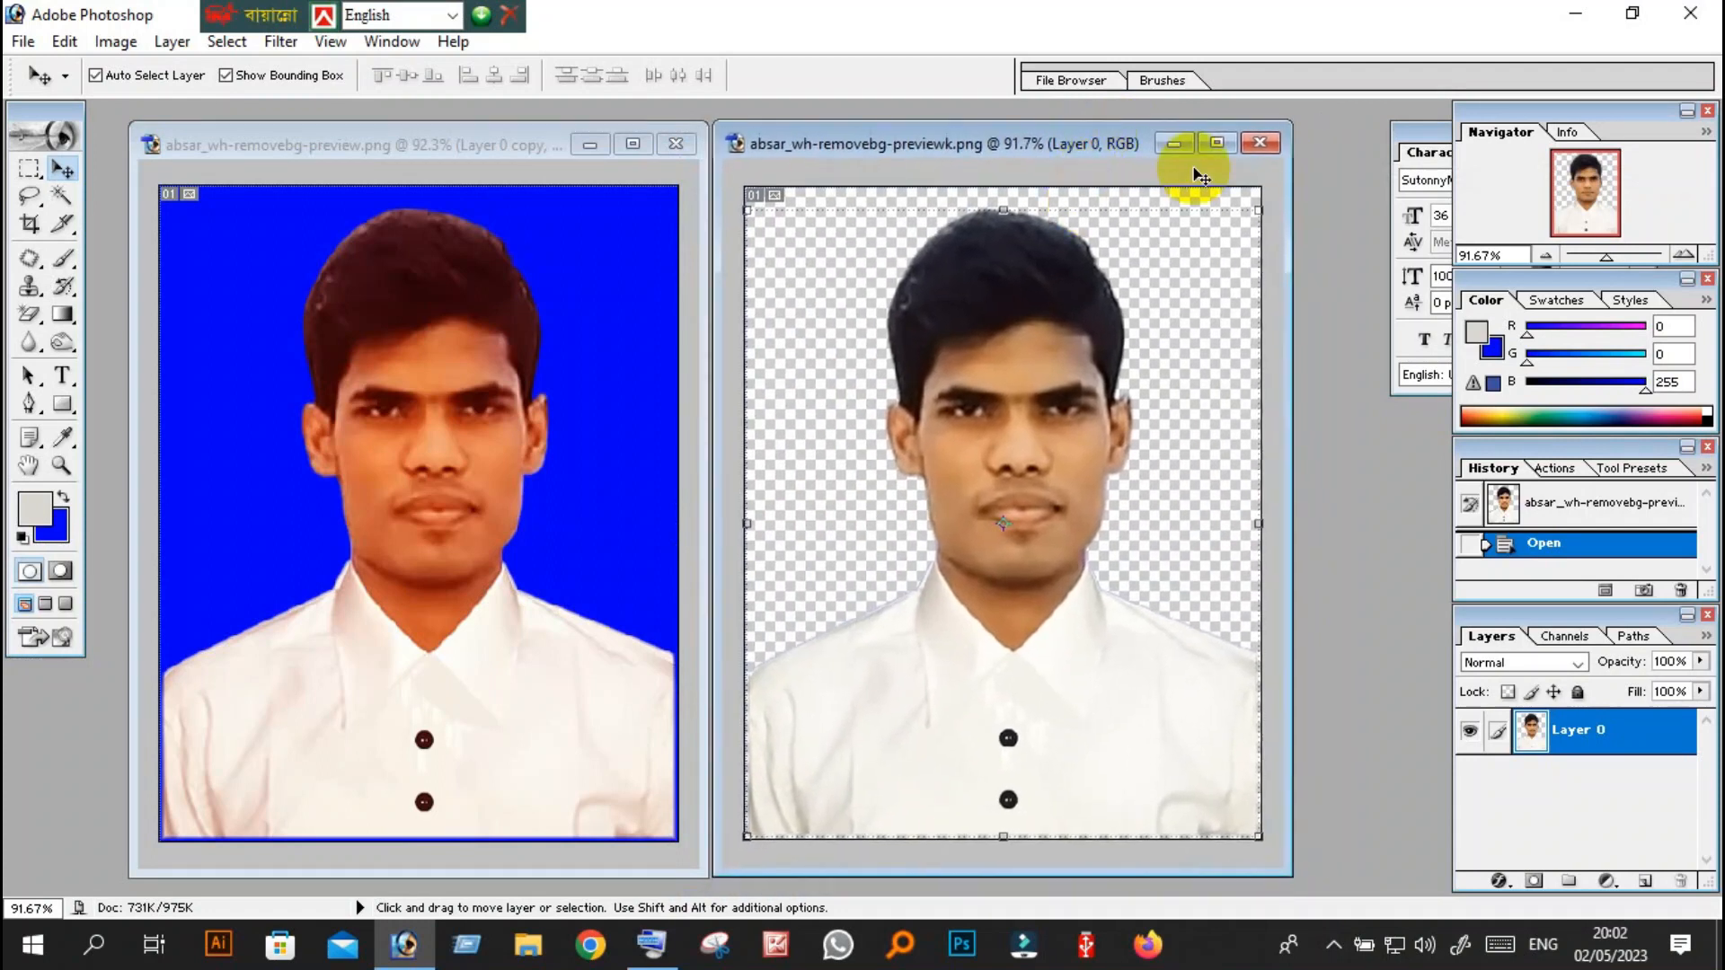
Close the transparent-background portrait and maximize the document window of the blue-background portrait.
{"action": "left_click", "coordinate": [1262, 143]}
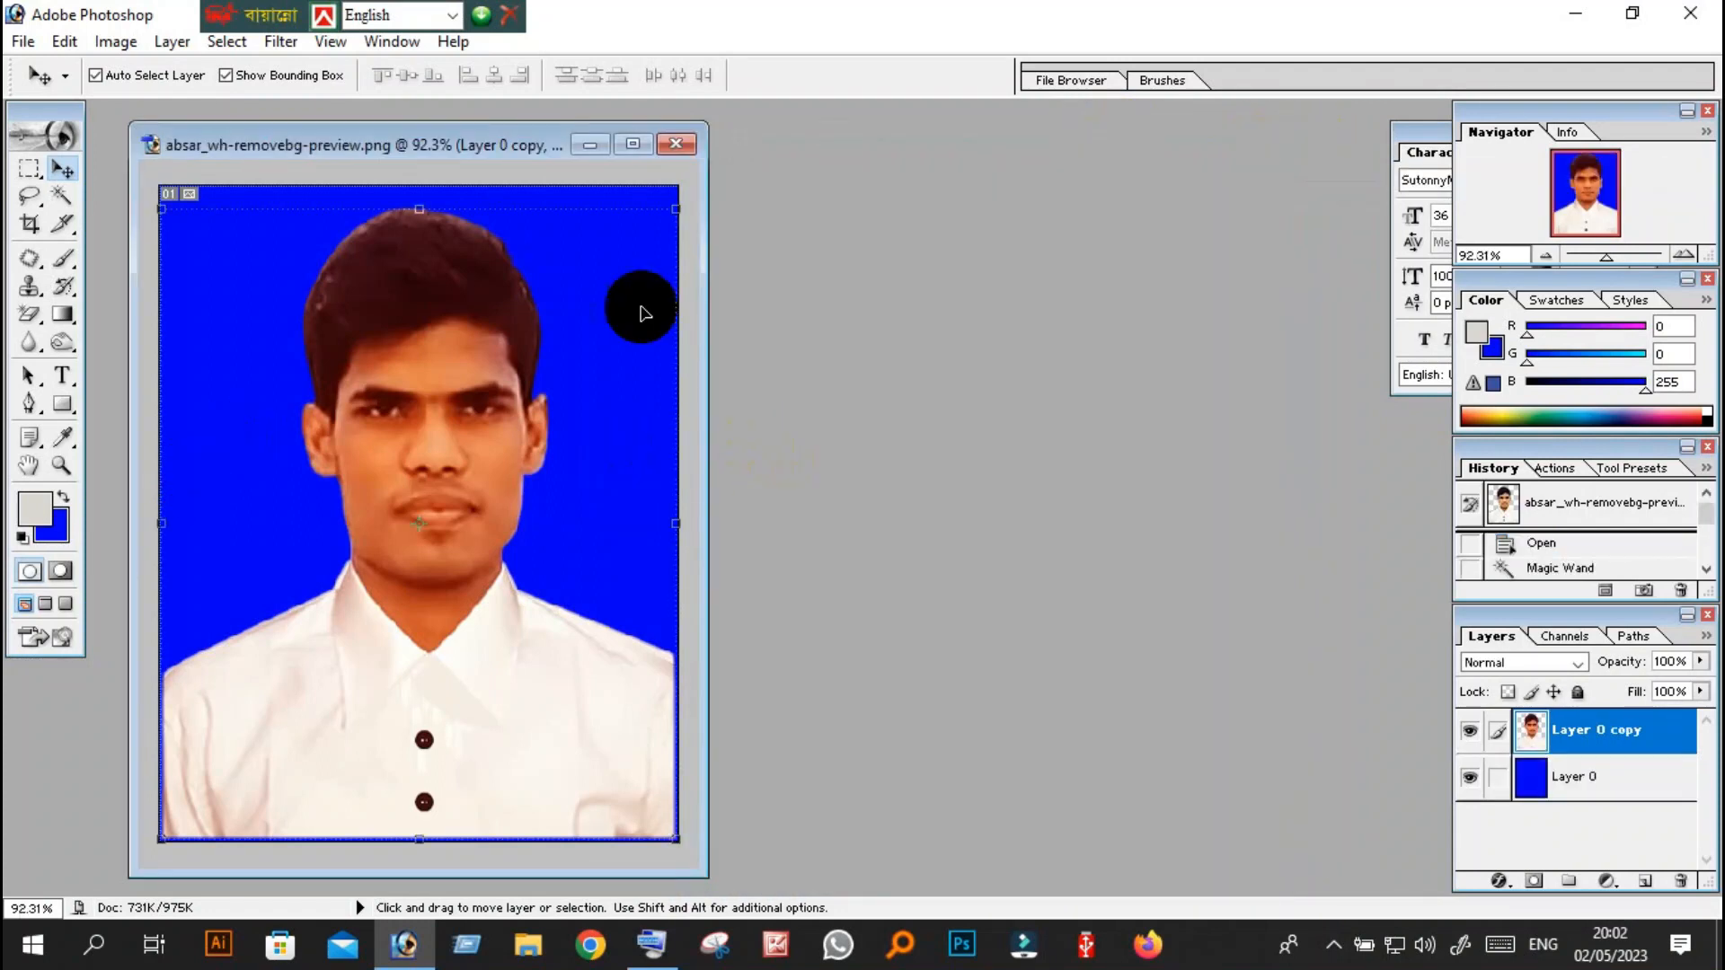
{"action": "left_click", "coordinate": [639, 140]}
{"action": "key", "text": "ctrl+0"}
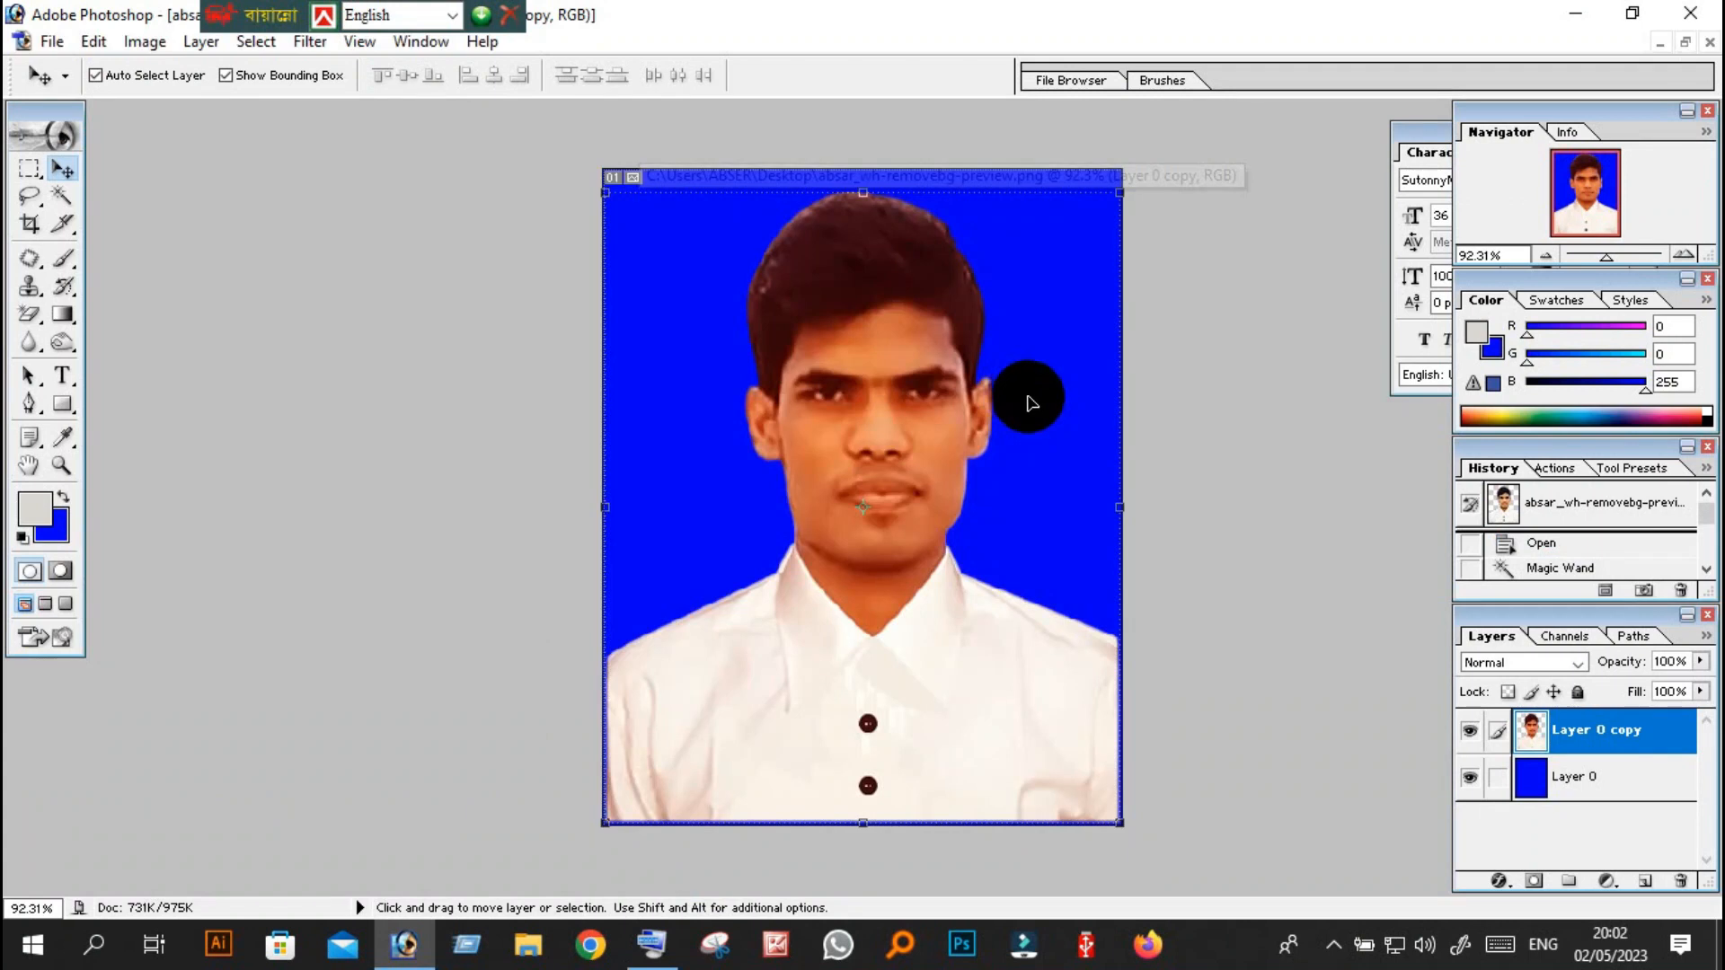
{"action": "key", "text": "ctrl+0"}
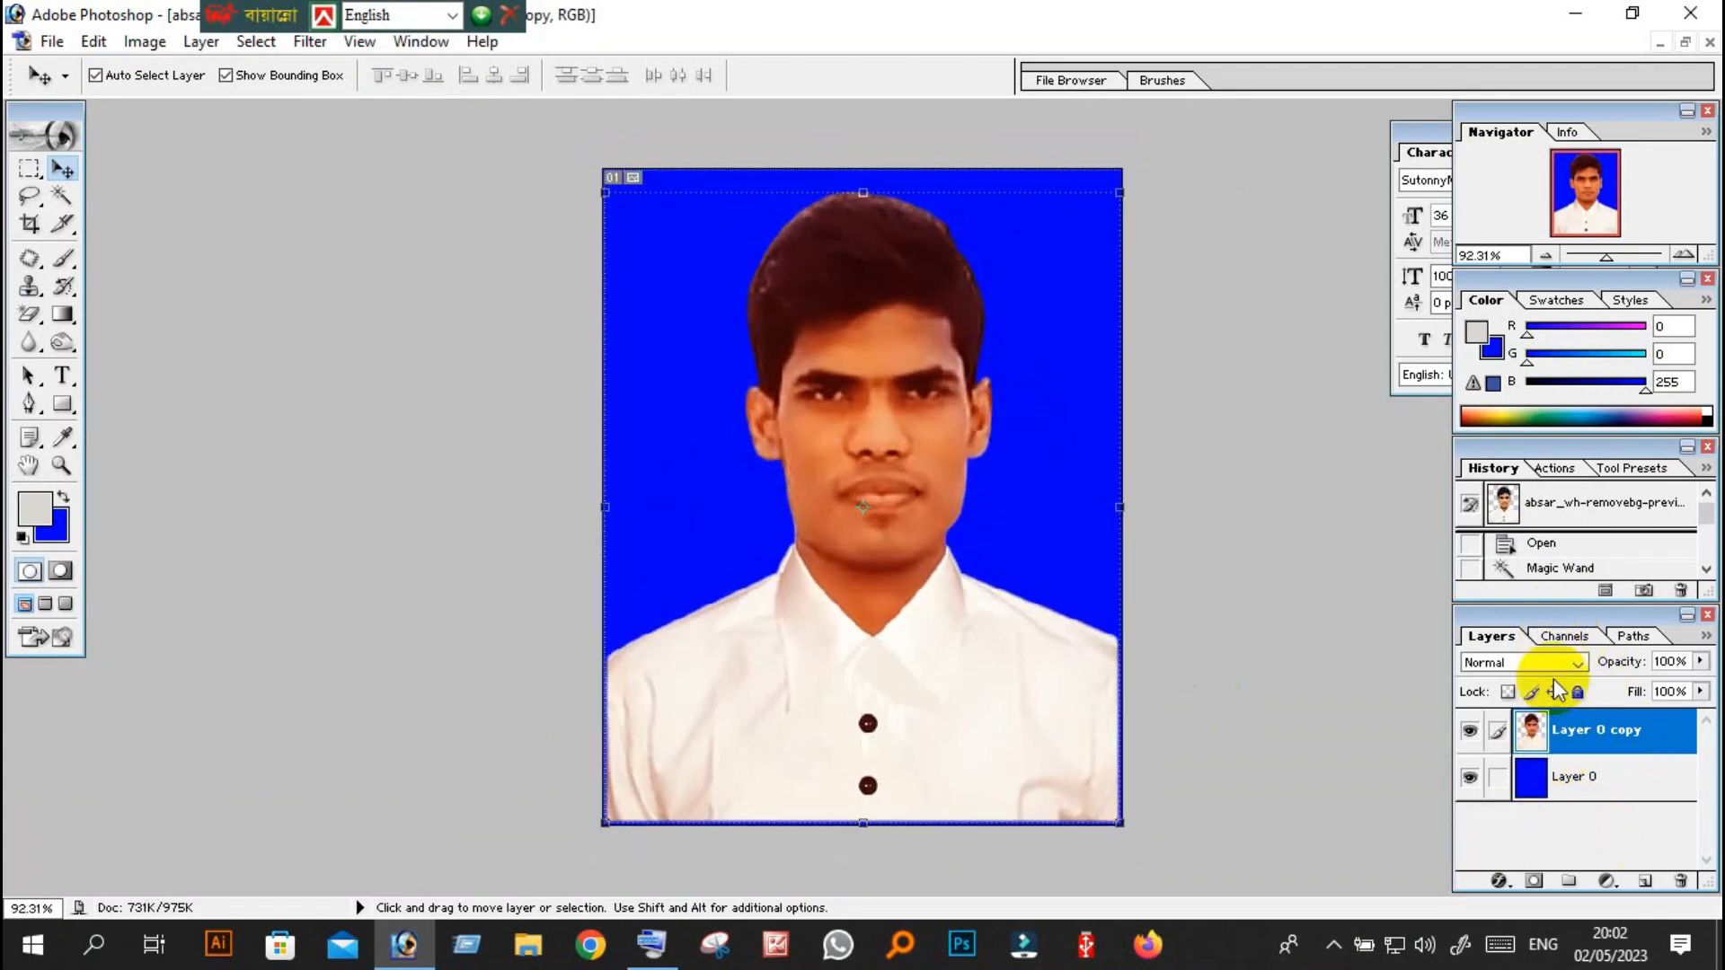
Close the History, Color, Navigator and Character palettes, and enlarge the Layers palette beside the image.
{"action": "left_click_drag", "start_coordinate": [1549, 620], "coordinate": [1282, 598]}
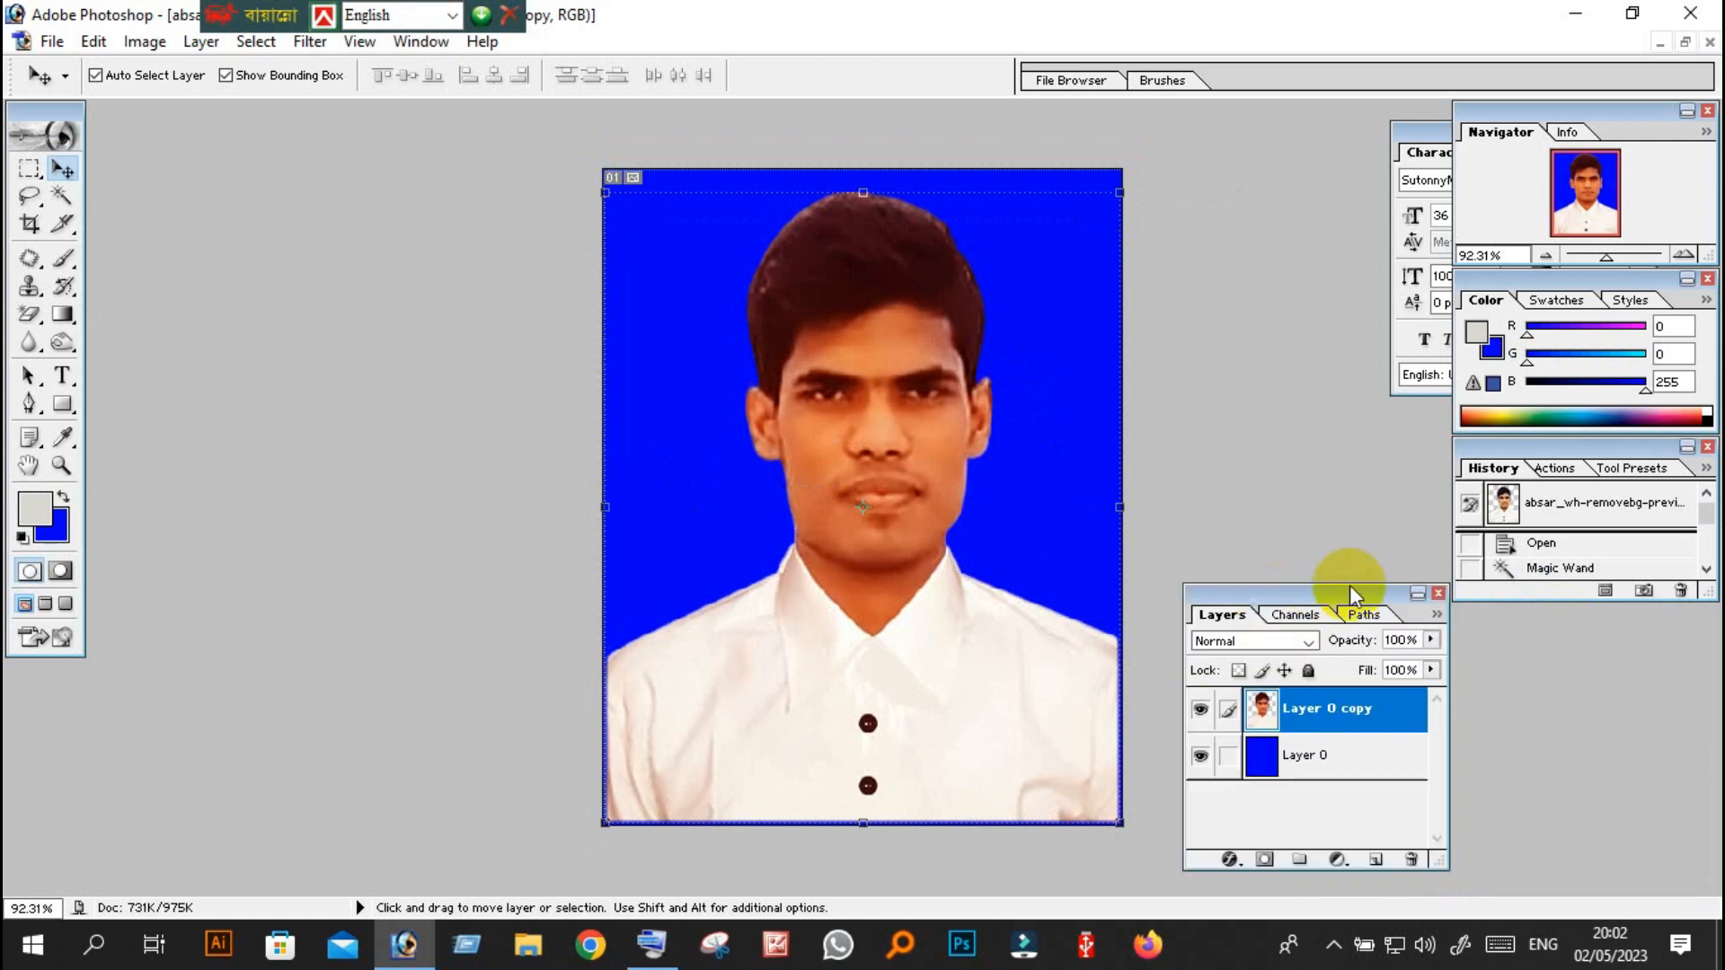
{"action": "left_click", "coordinate": [1707, 446]}
{"action": "left_click", "coordinate": [1707, 278]}
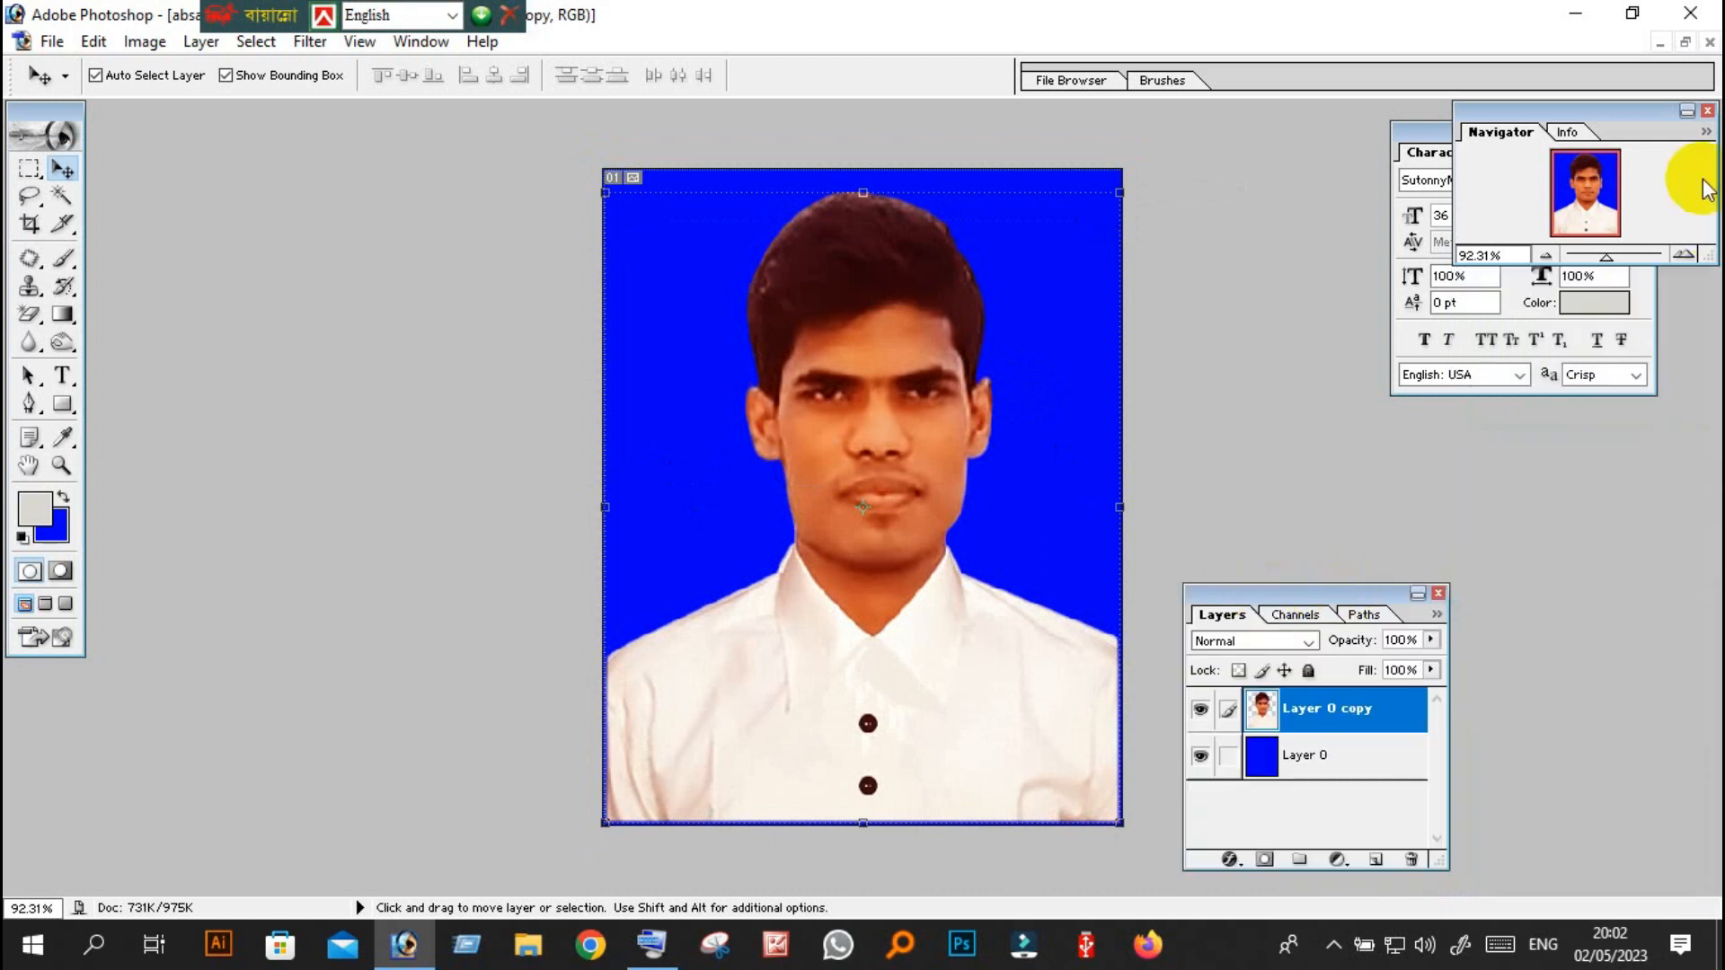
{"action": "left_click", "coordinate": [1707, 110]}
{"action": "left_click", "coordinate": [1646, 131]}
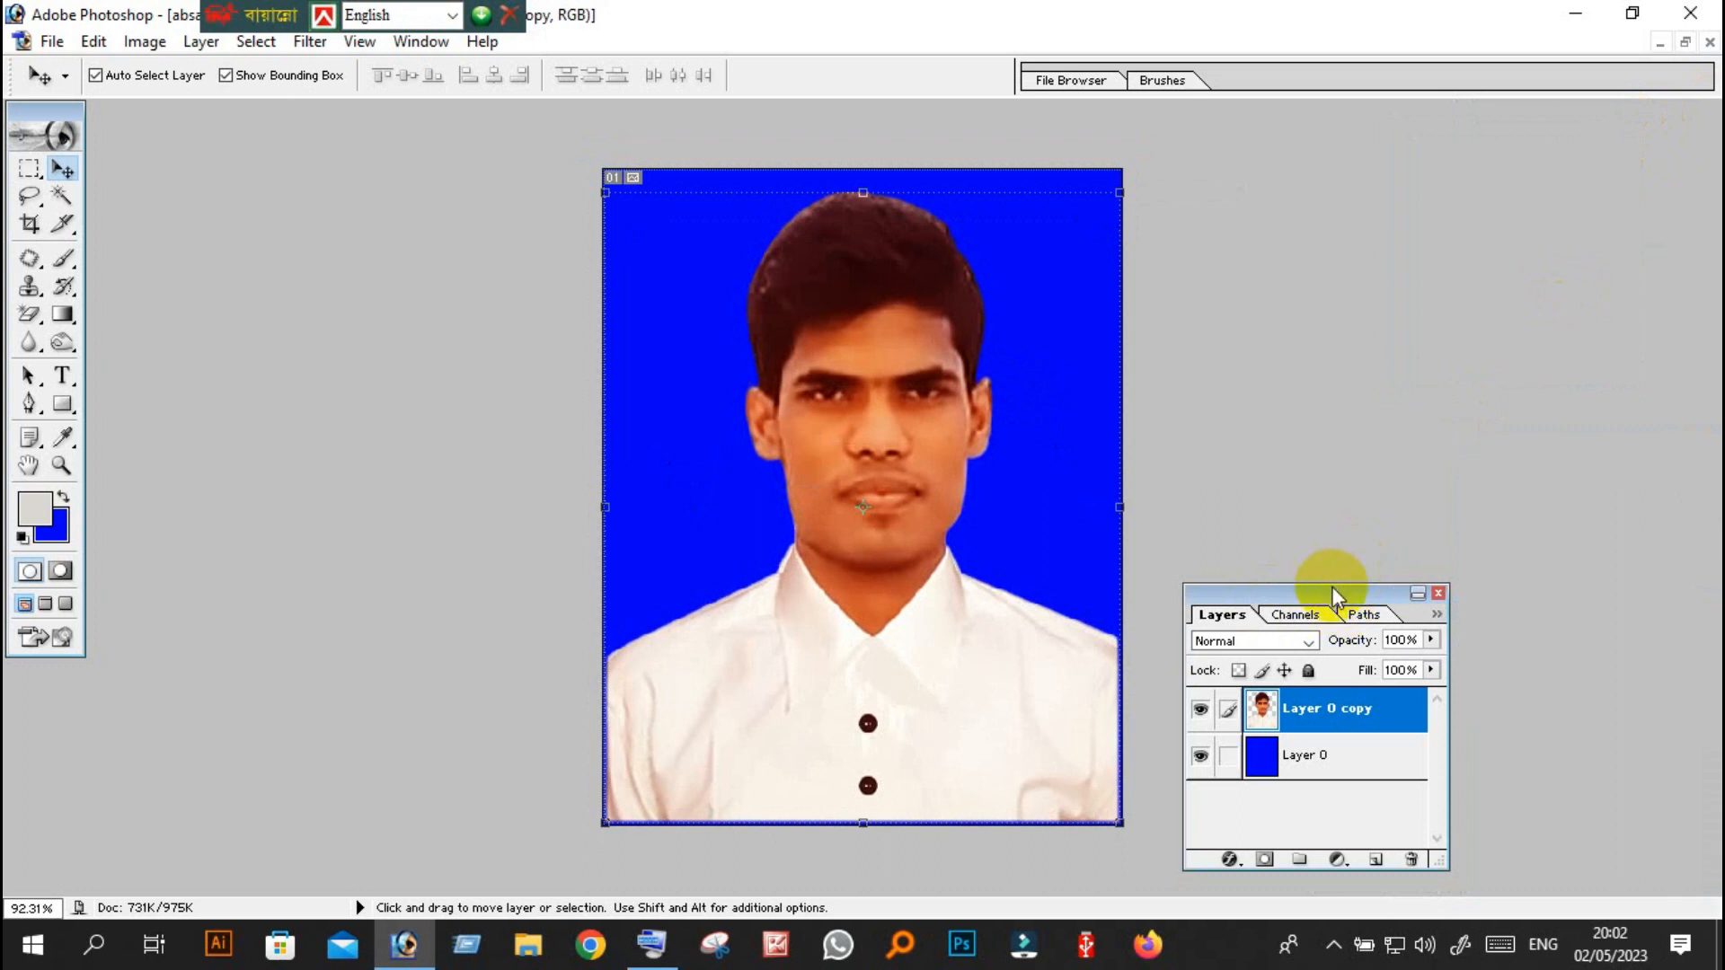
{"action": "left_click_drag", "start_coordinate": [1348, 586], "coordinate": [1482, 250]}
{"action": "left_click_drag", "start_coordinate": [1575, 533], "coordinate": [1712, 819]}
{"action": "key", "text": "ctrl+0"}
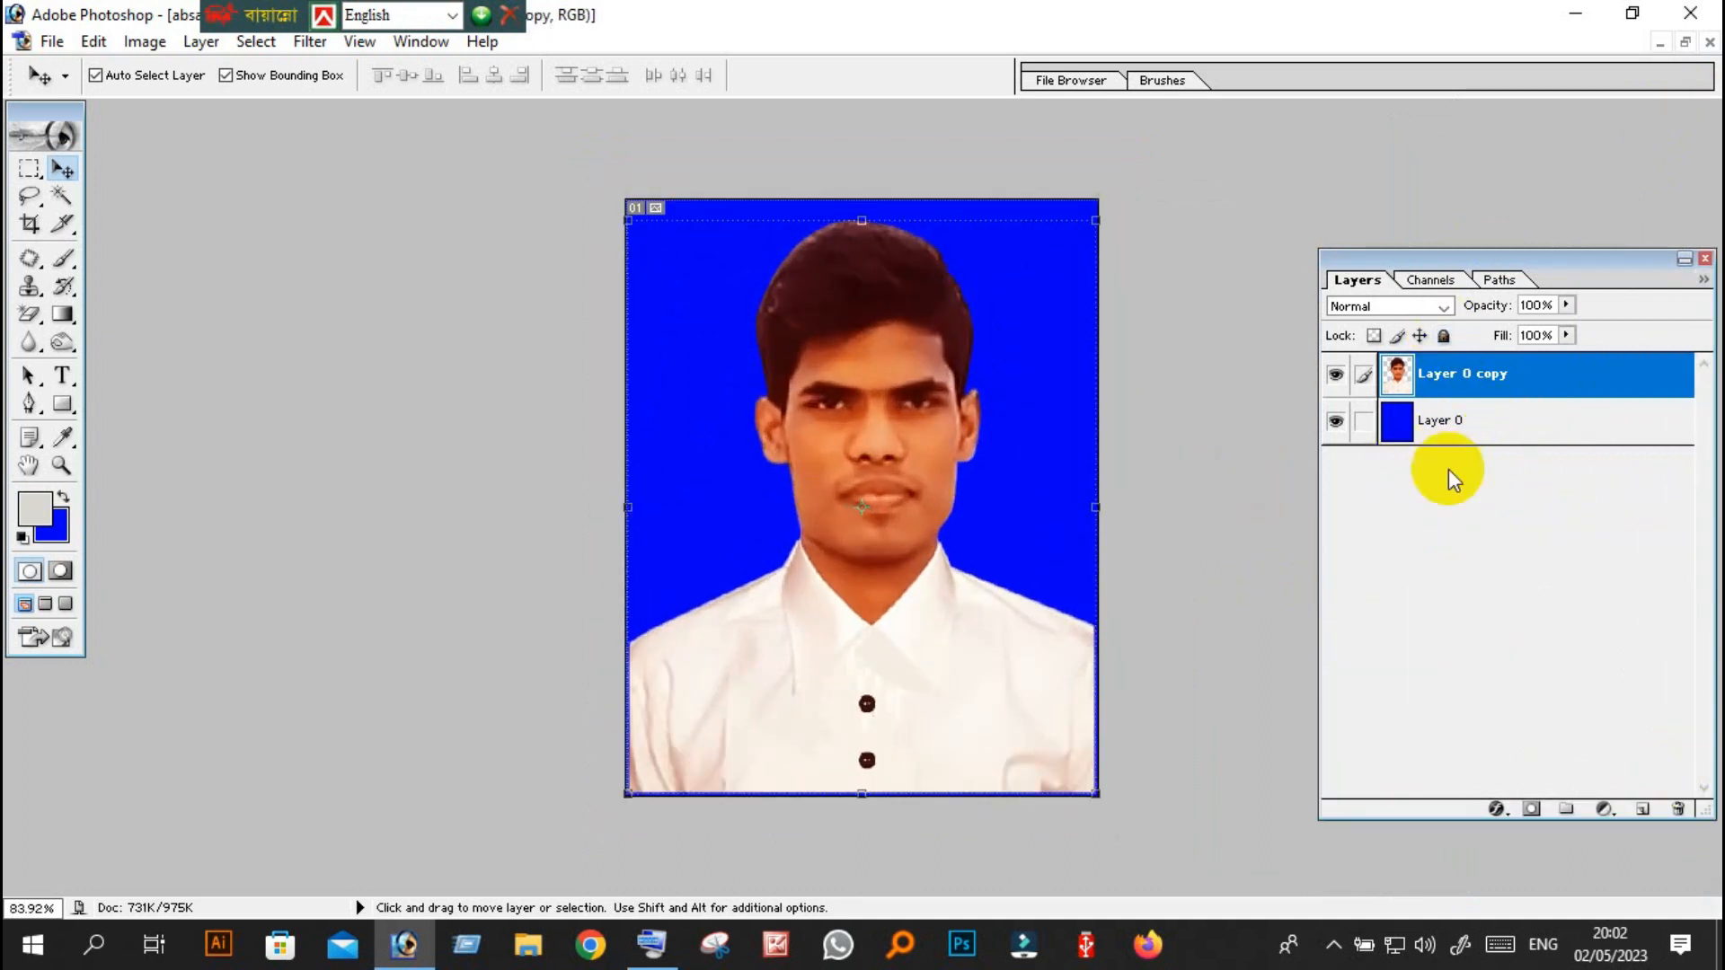
Try moving the portrait on Layer 0 copy up over the blue background, and undo the move.
{"action": "left_click", "coordinate": [1437, 418]}
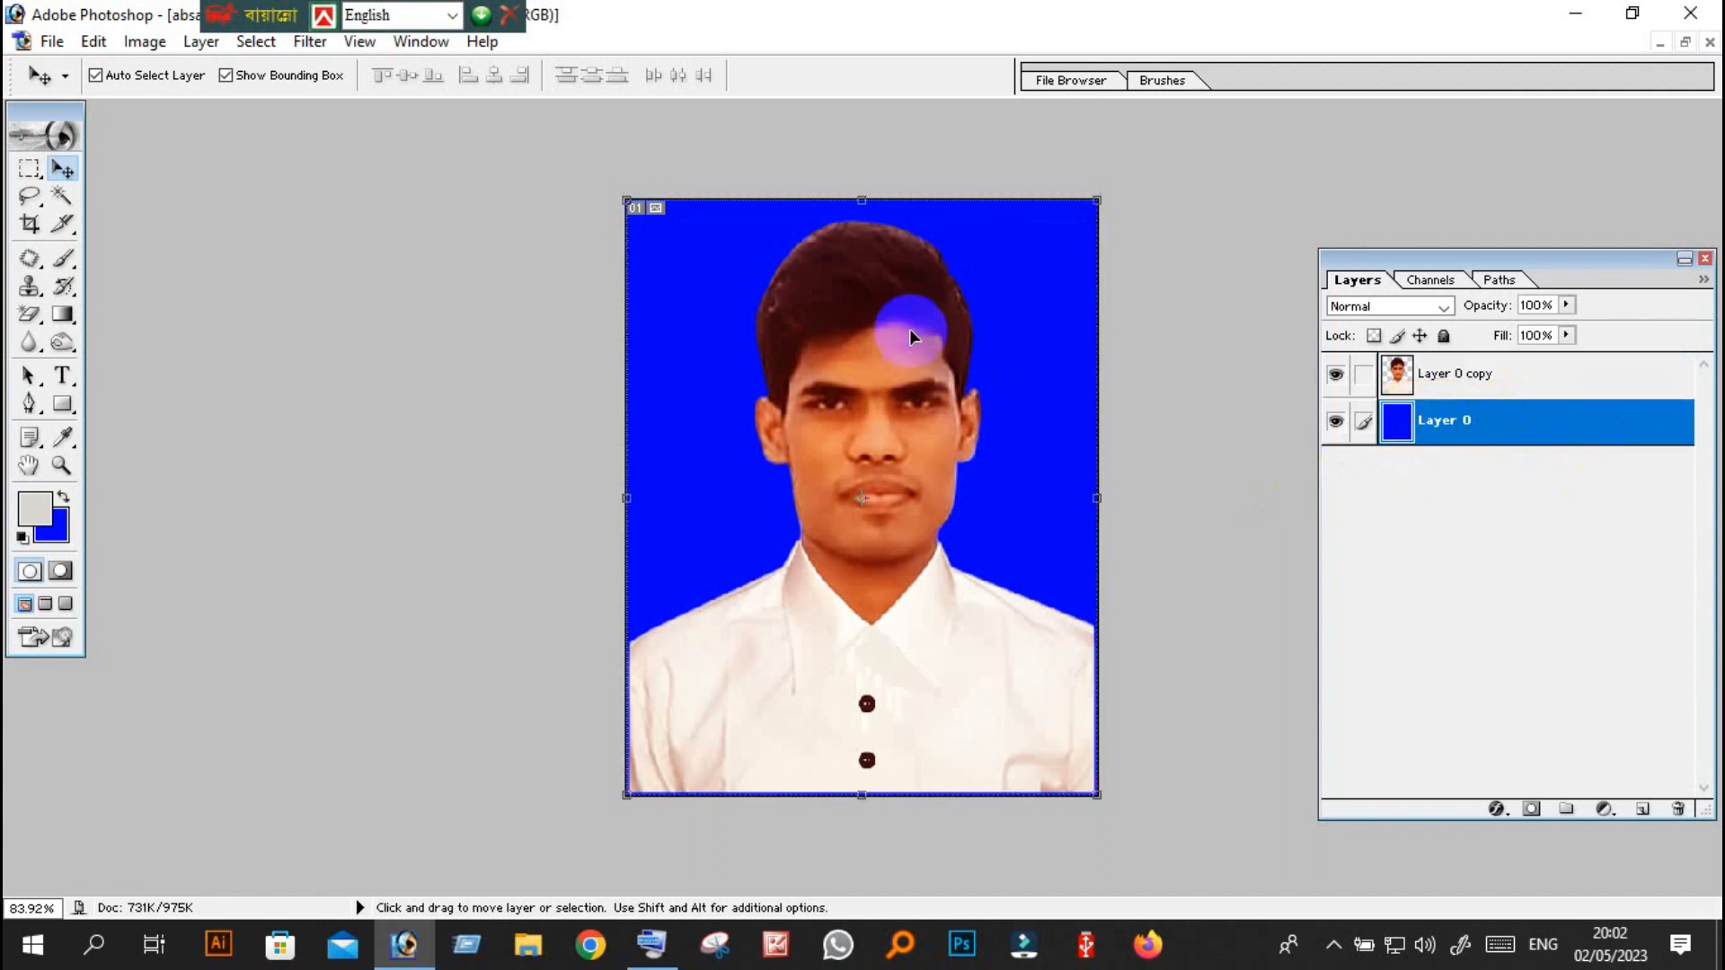
{"action": "left_click", "coordinate": [1424, 369]}
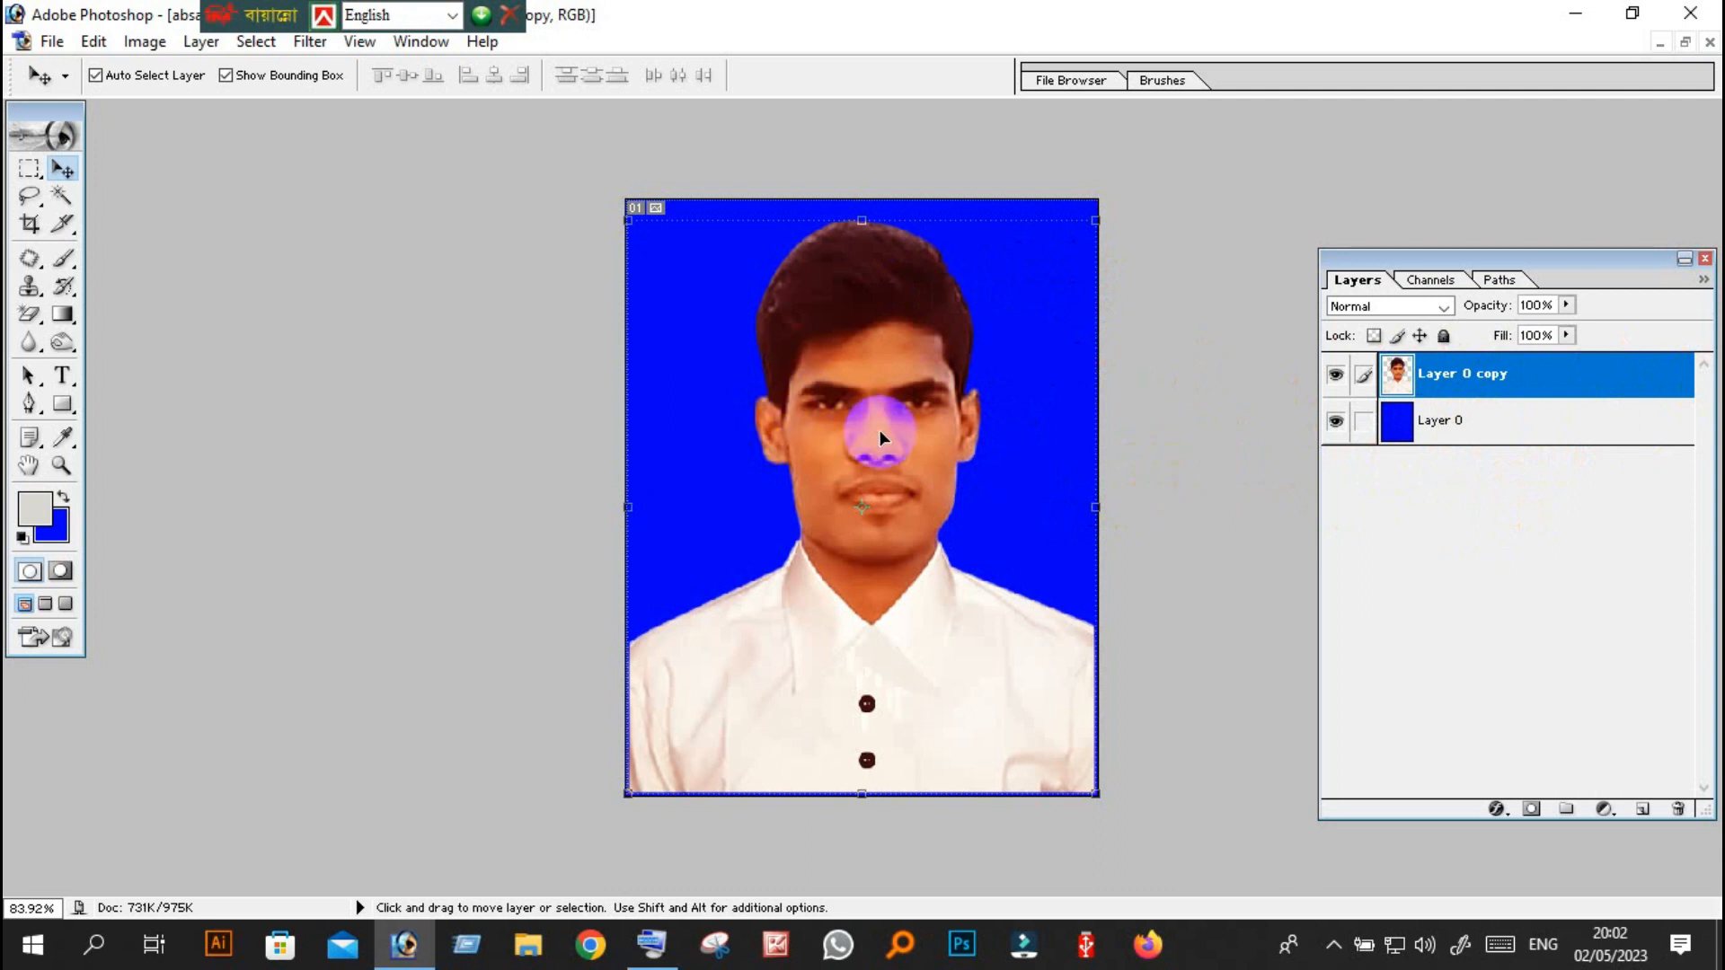
{"action": "scroll", "coordinate": [858, 476], "scroll_direction": "down", "scroll_amount": 4}
{"action": "scroll", "coordinate": [855, 477], "scroll_direction": "up", "scroll_amount": 4}
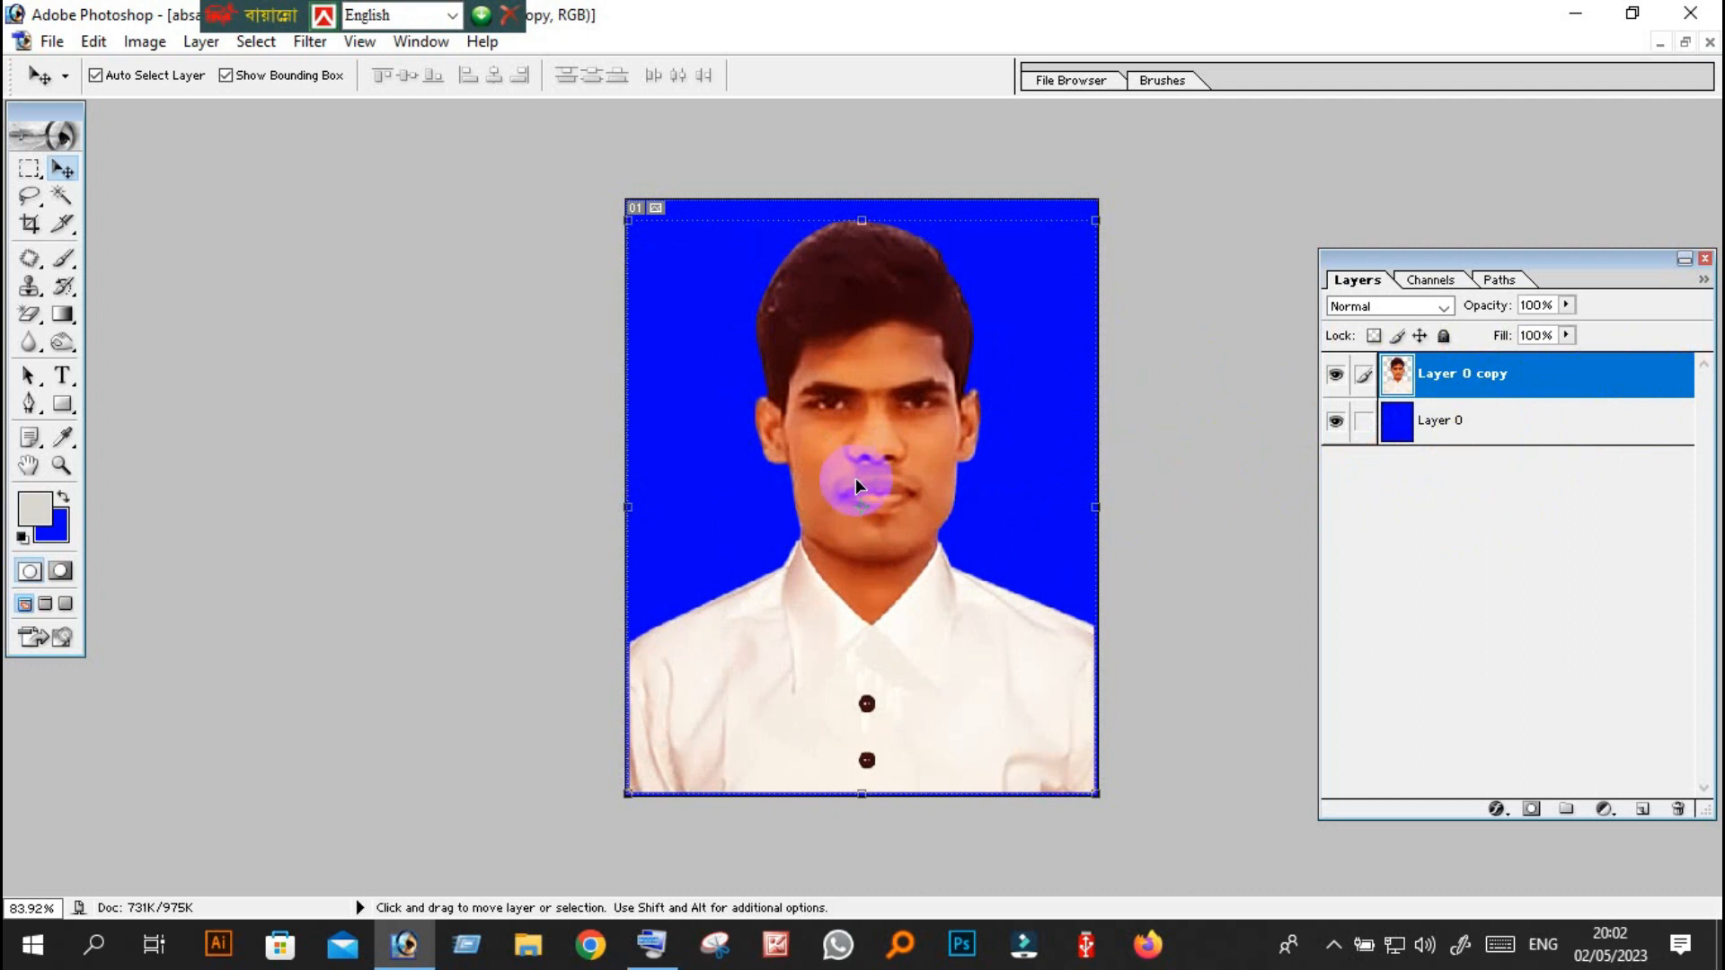
{"action": "scroll", "coordinate": [859, 440], "scroll_direction": "up", "scroll_amount": 1}
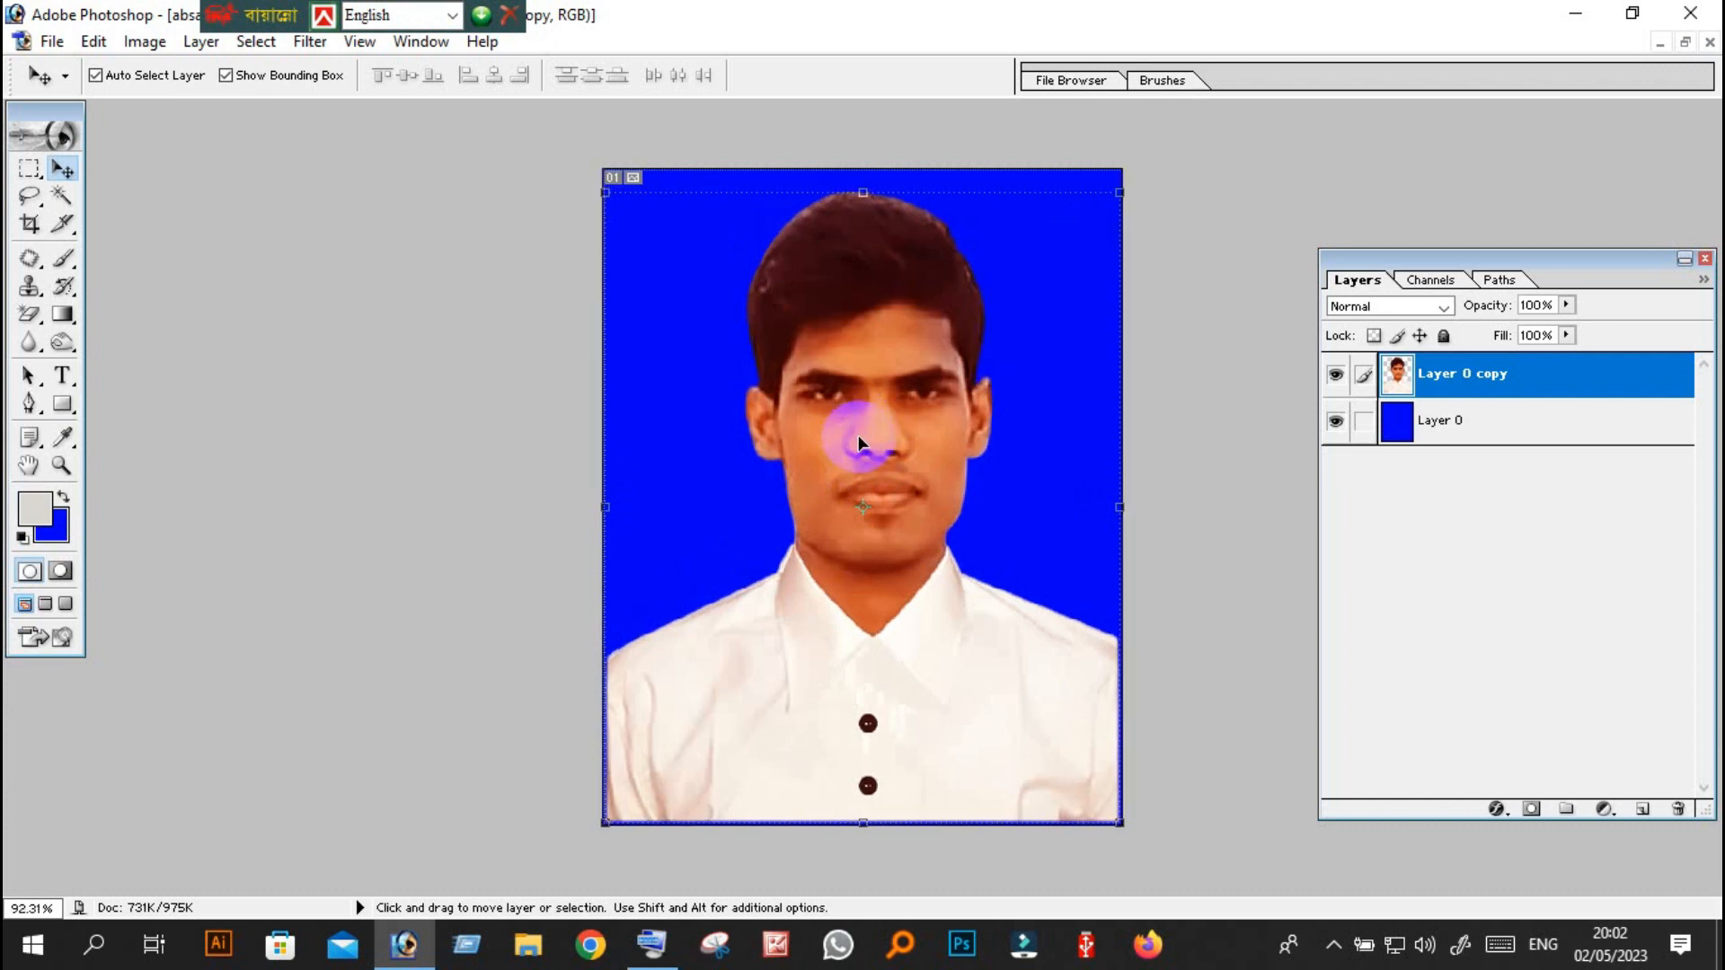
{"action": "left_click_drag", "start_coordinate": [859, 437], "coordinate": [886, 257]}
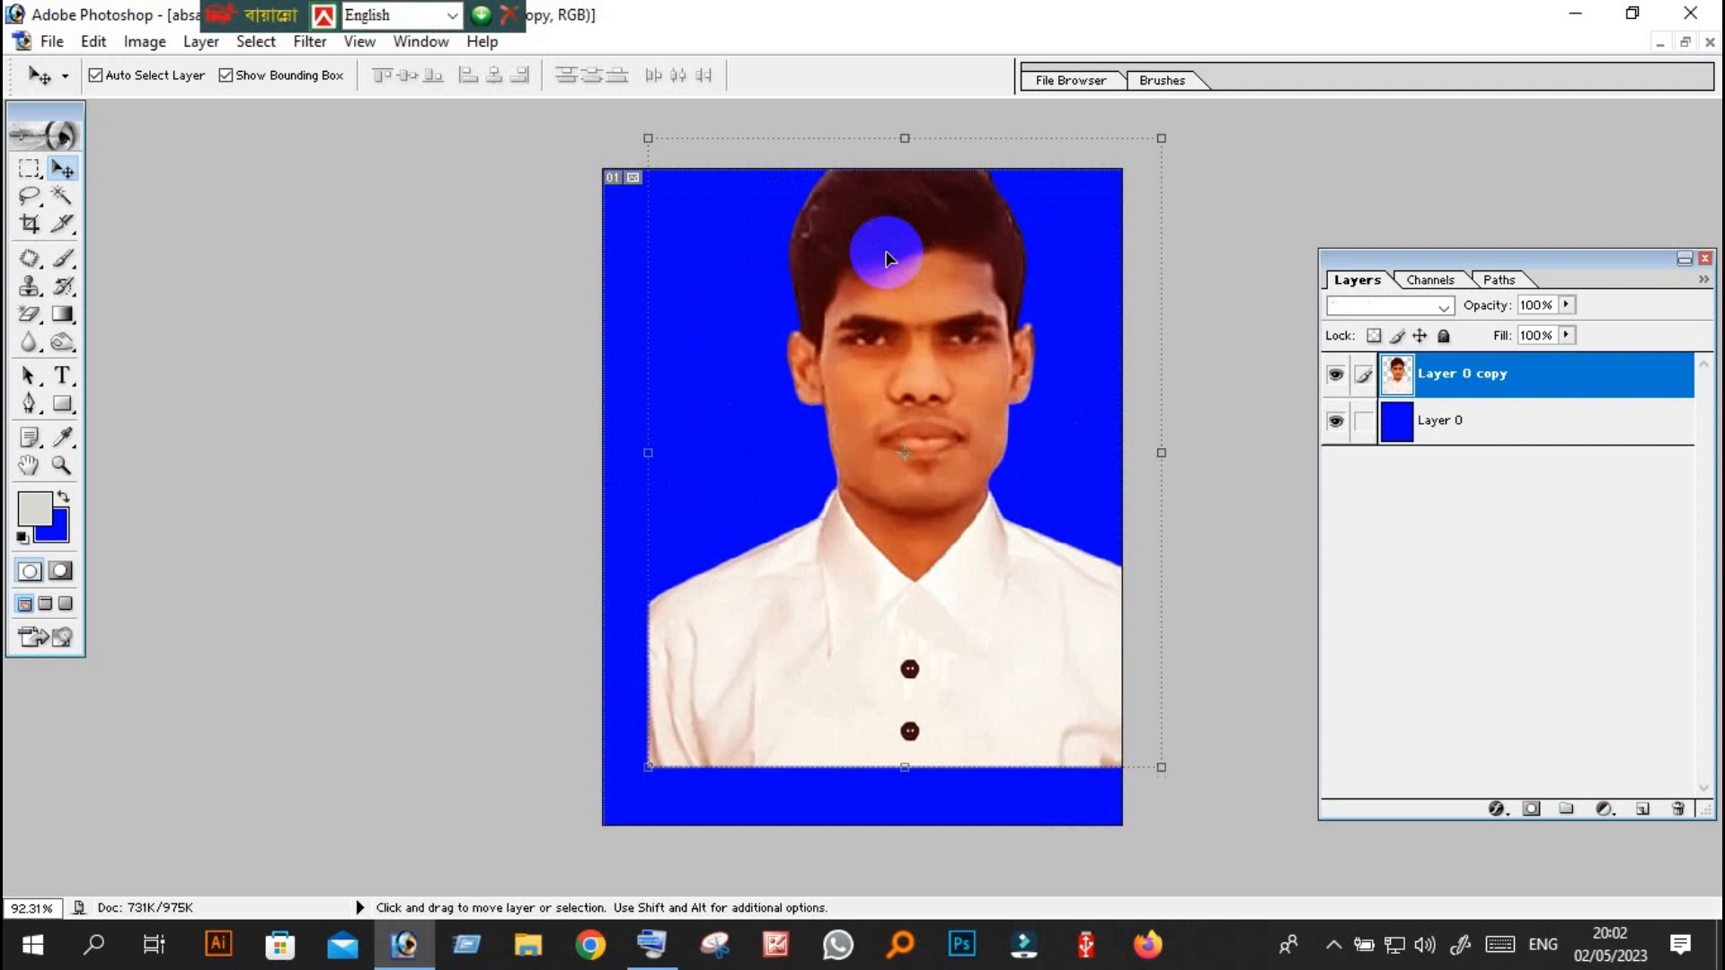
{"action": "key", "text": "ctrl+z"}
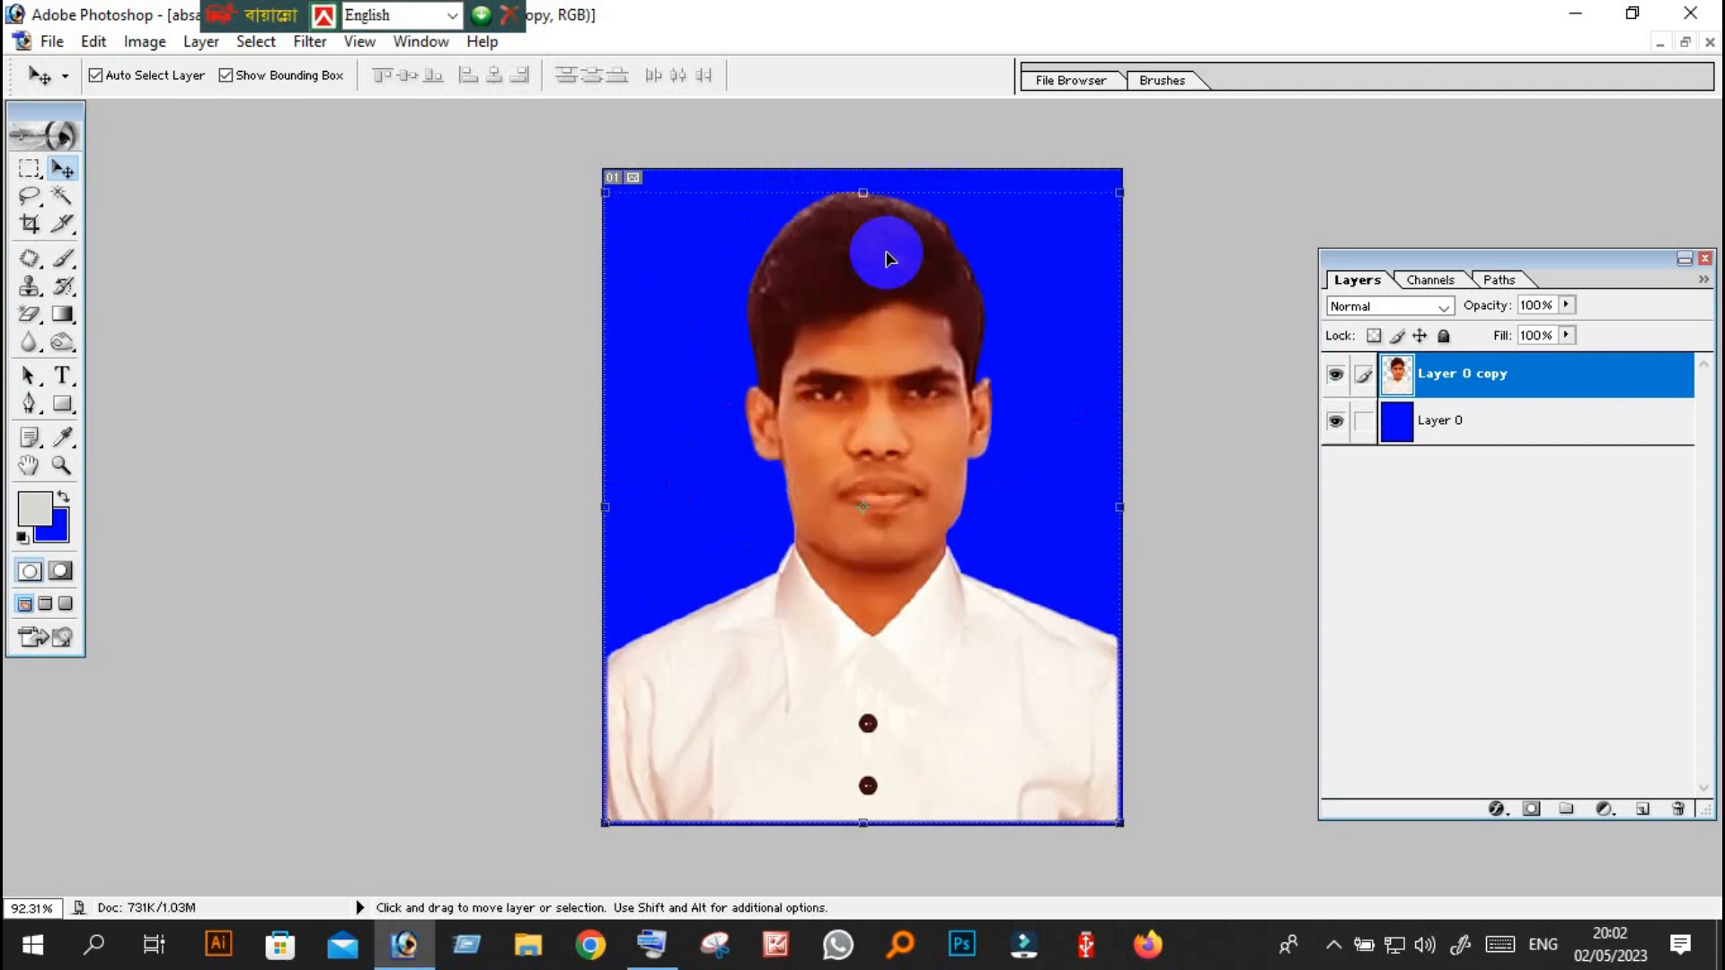
Preview a Color Balance of +100 red in the portrait layer's midtones and return the Cyan–Red level to near zero.
{"action": "scroll", "coordinate": [890, 269], "scroll_direction": "up", "scroll_amount": 3}
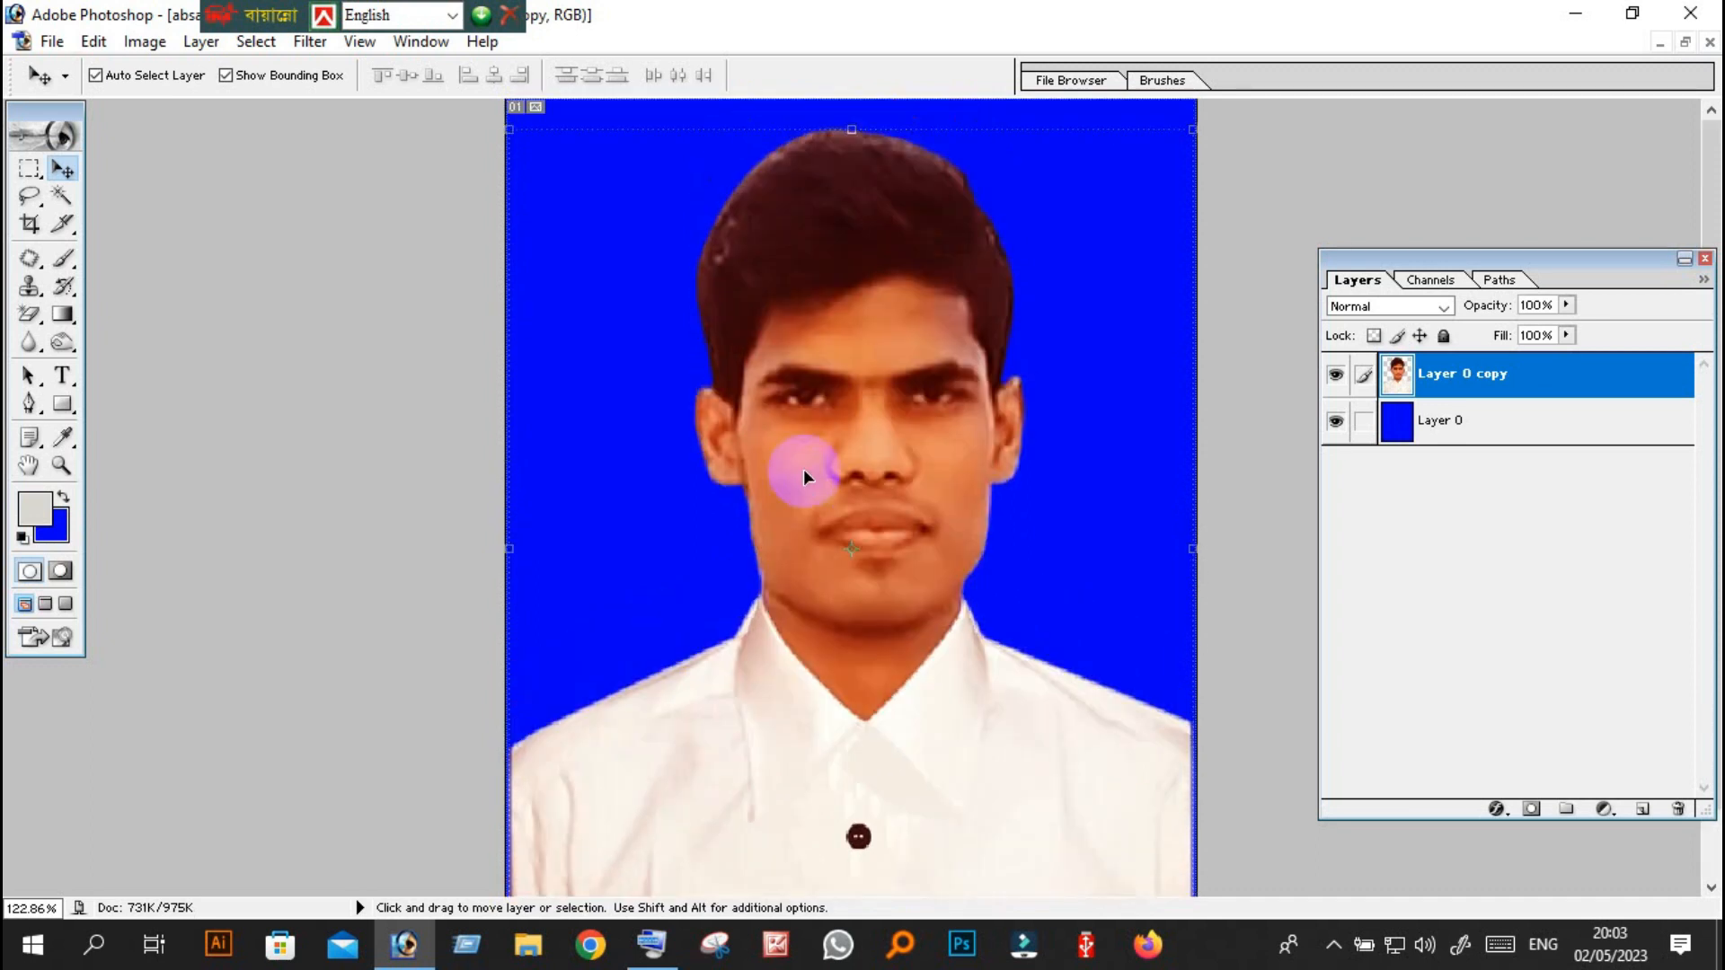
{"action": "key", "text": "ctrl+b"}
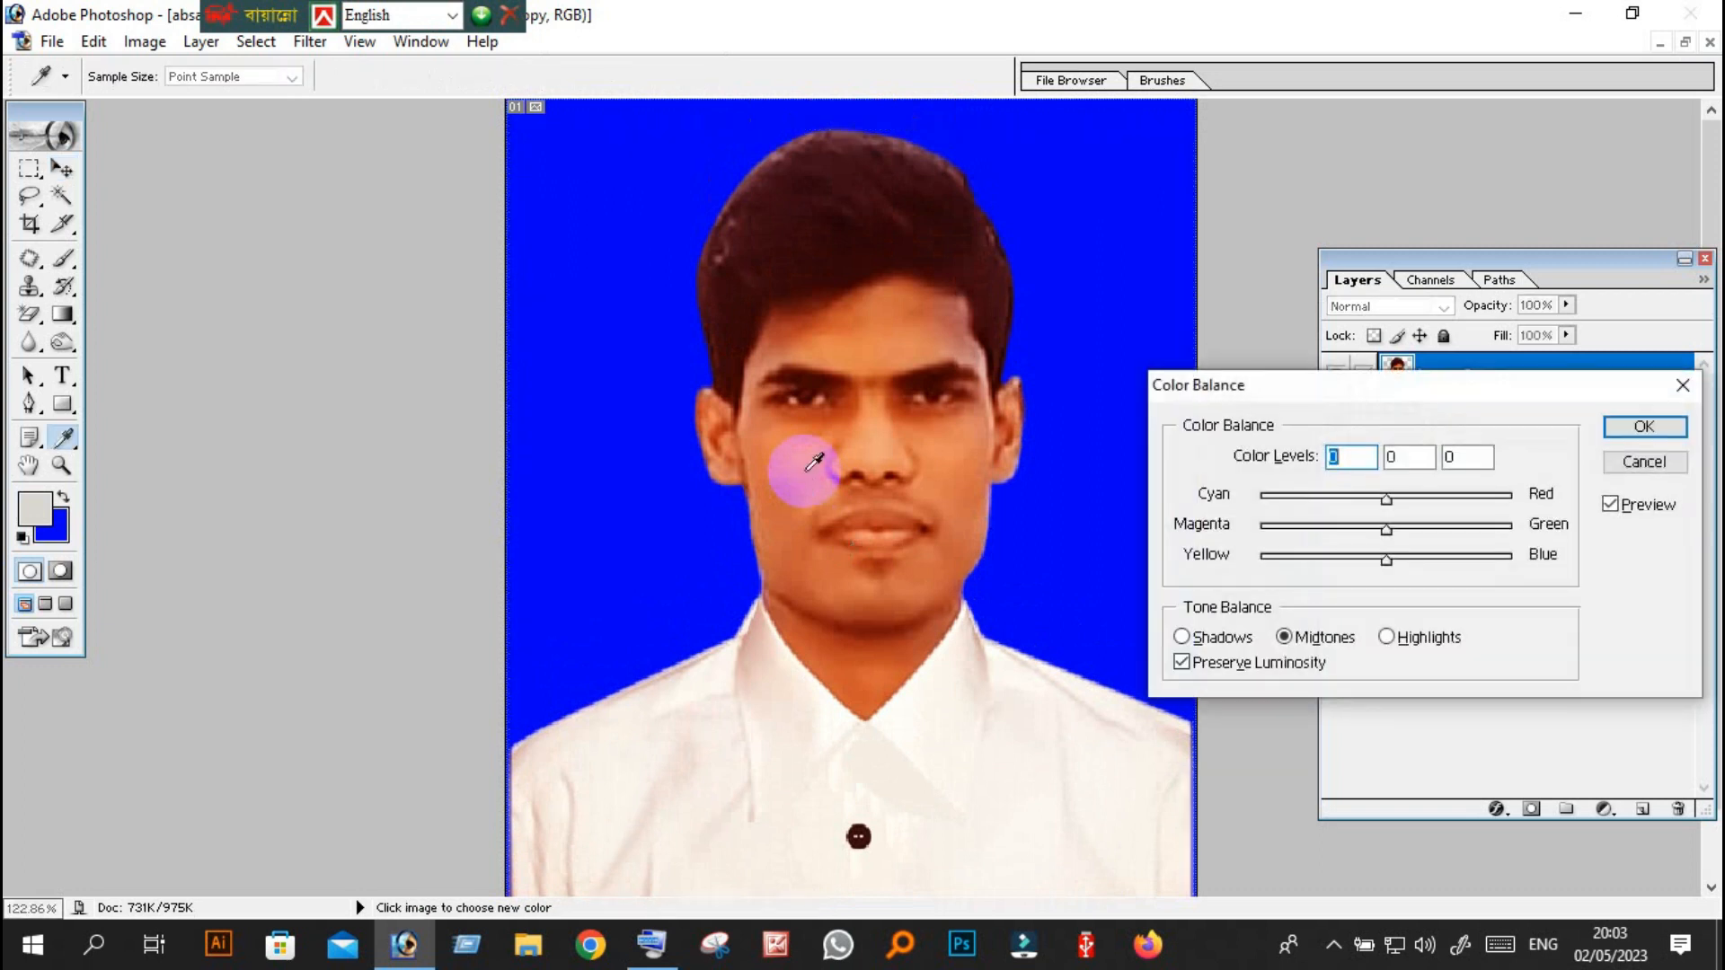
{"action": "left_click_drag", "start_coordinate": [1281, 391], "coordinate": [305, 363]}
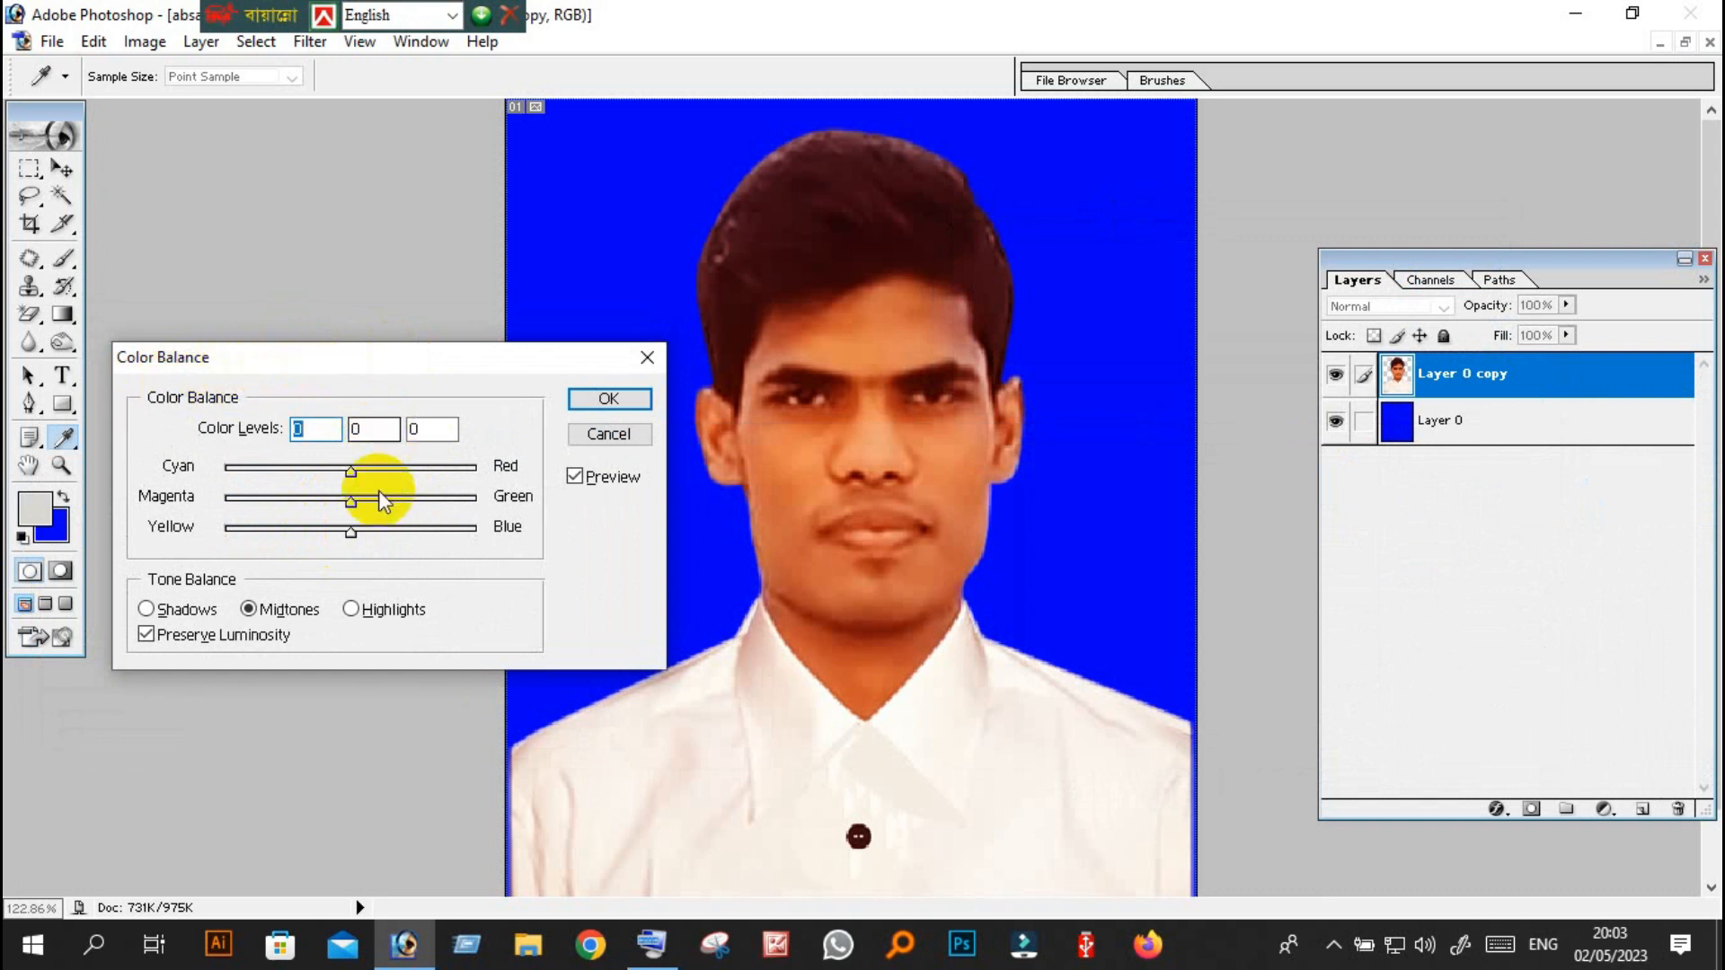
{"action": "left_click_drag", "start_coordinate": [342, 369], "coordinate": [322, 401]}
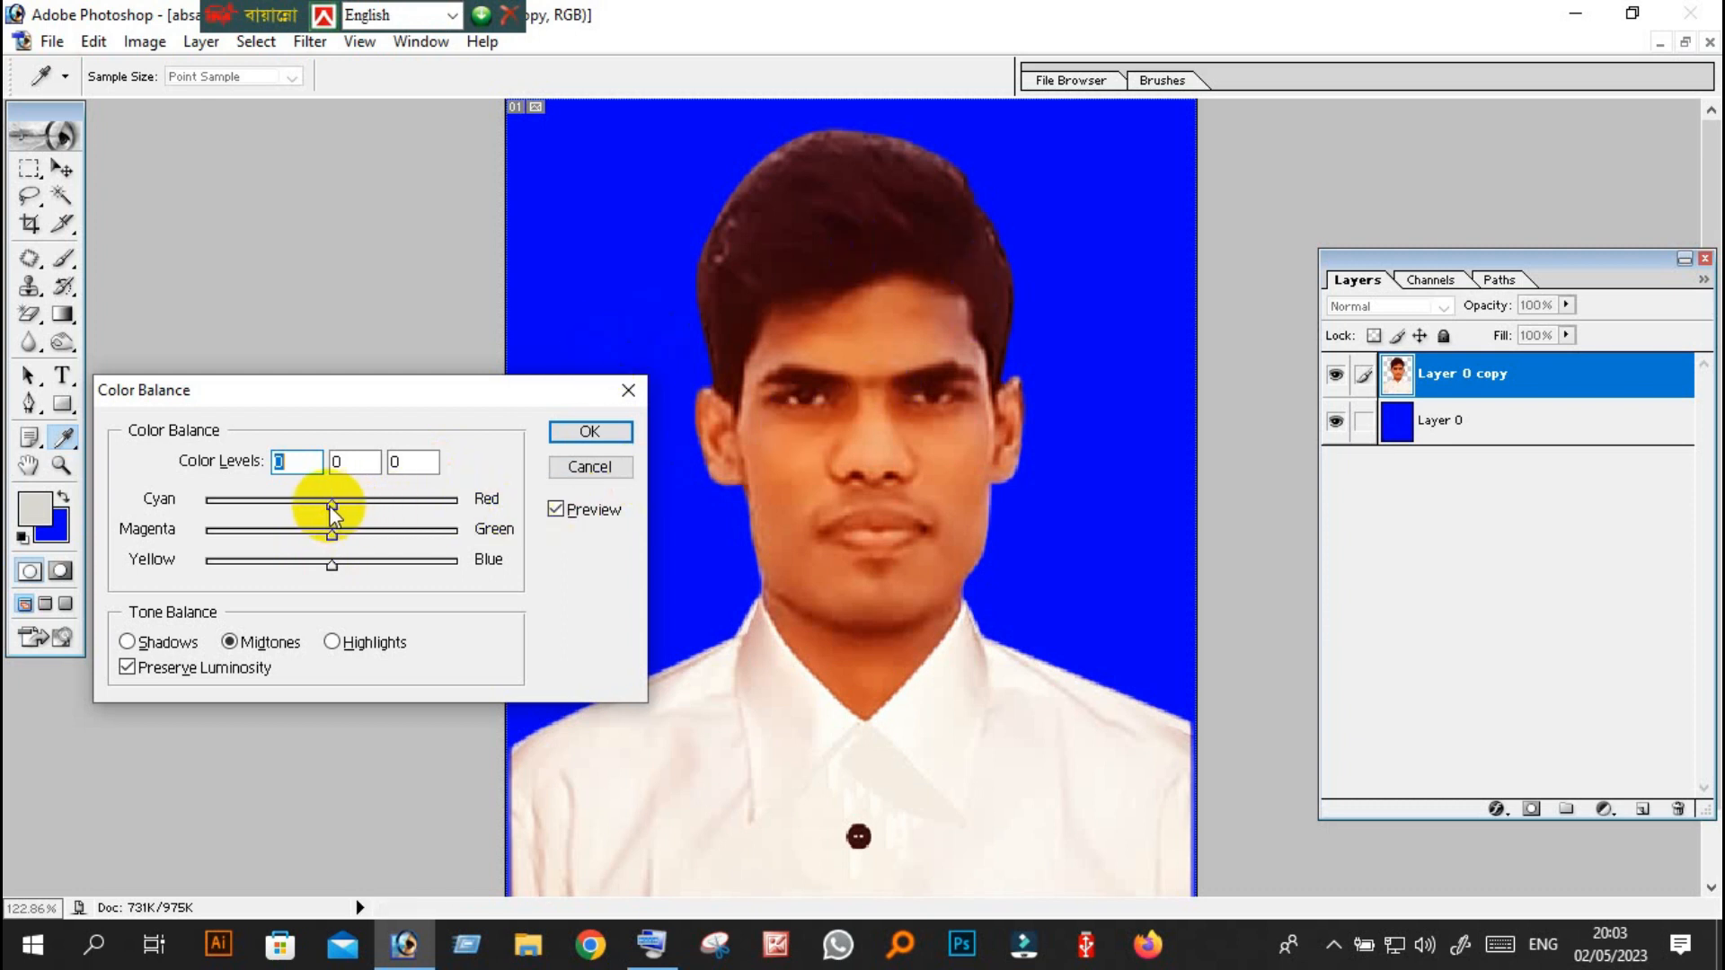
{"action": "left_click_drag", "start_coordinate": [331, 506], "coordinate": [478, 505]}
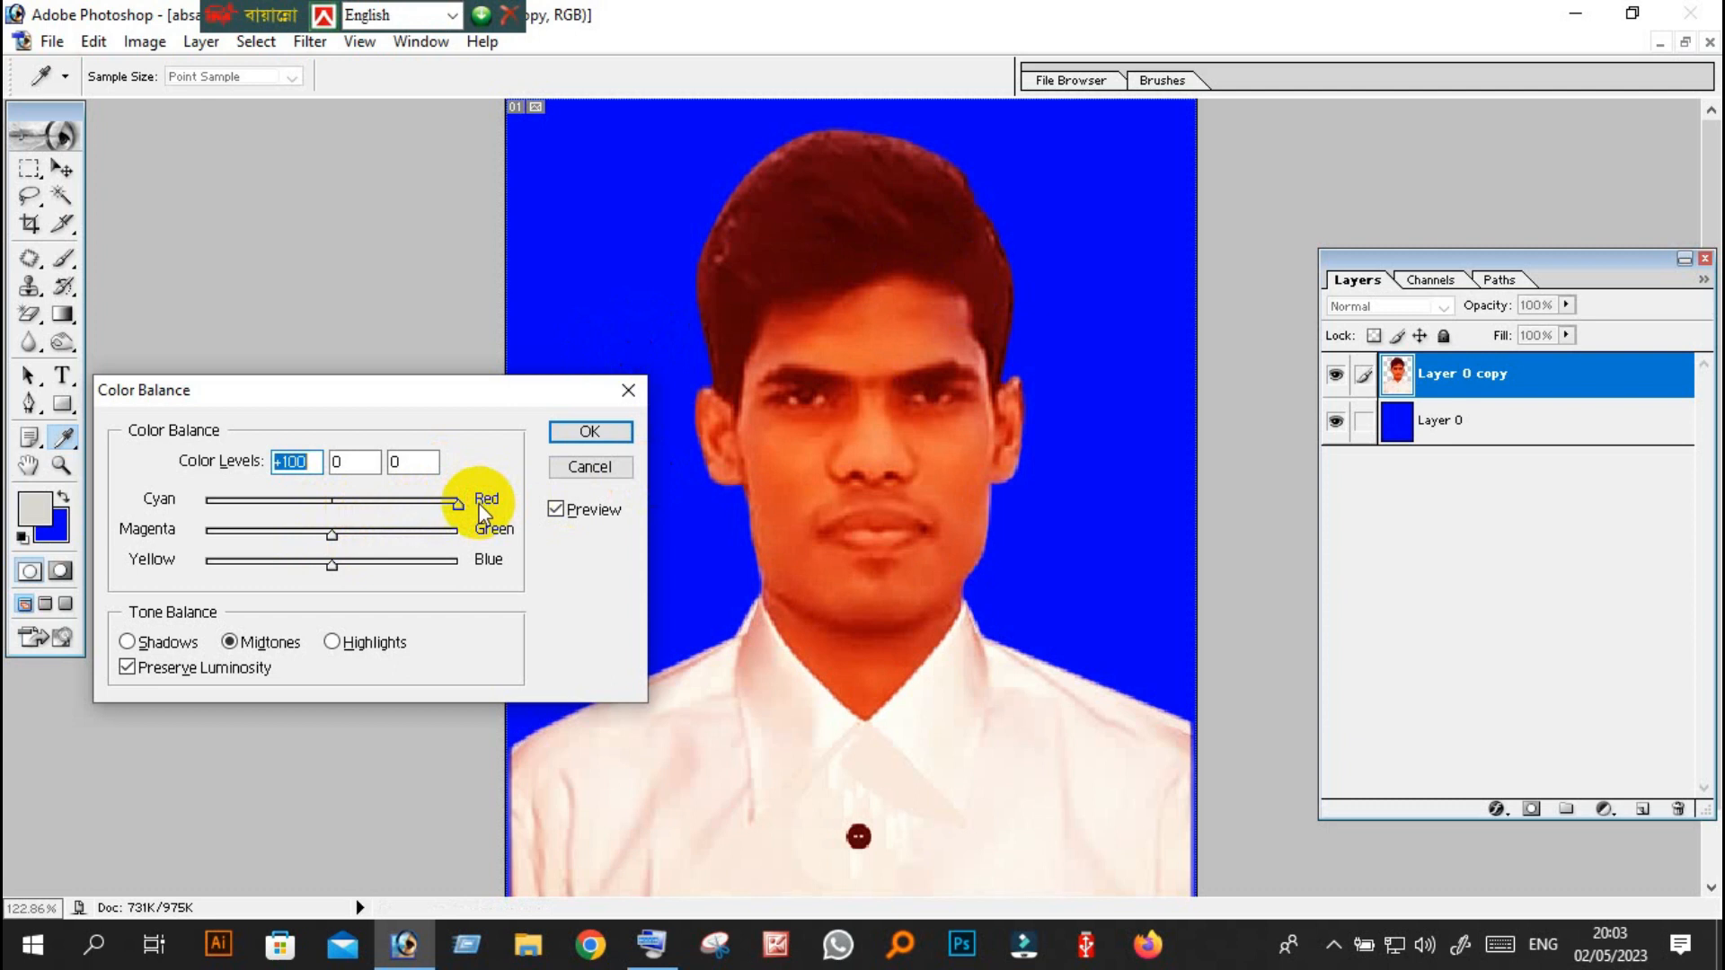
{"action": "left_click_drag", "start_coordinate": [459, 510], "coordinate": [333, 507]}
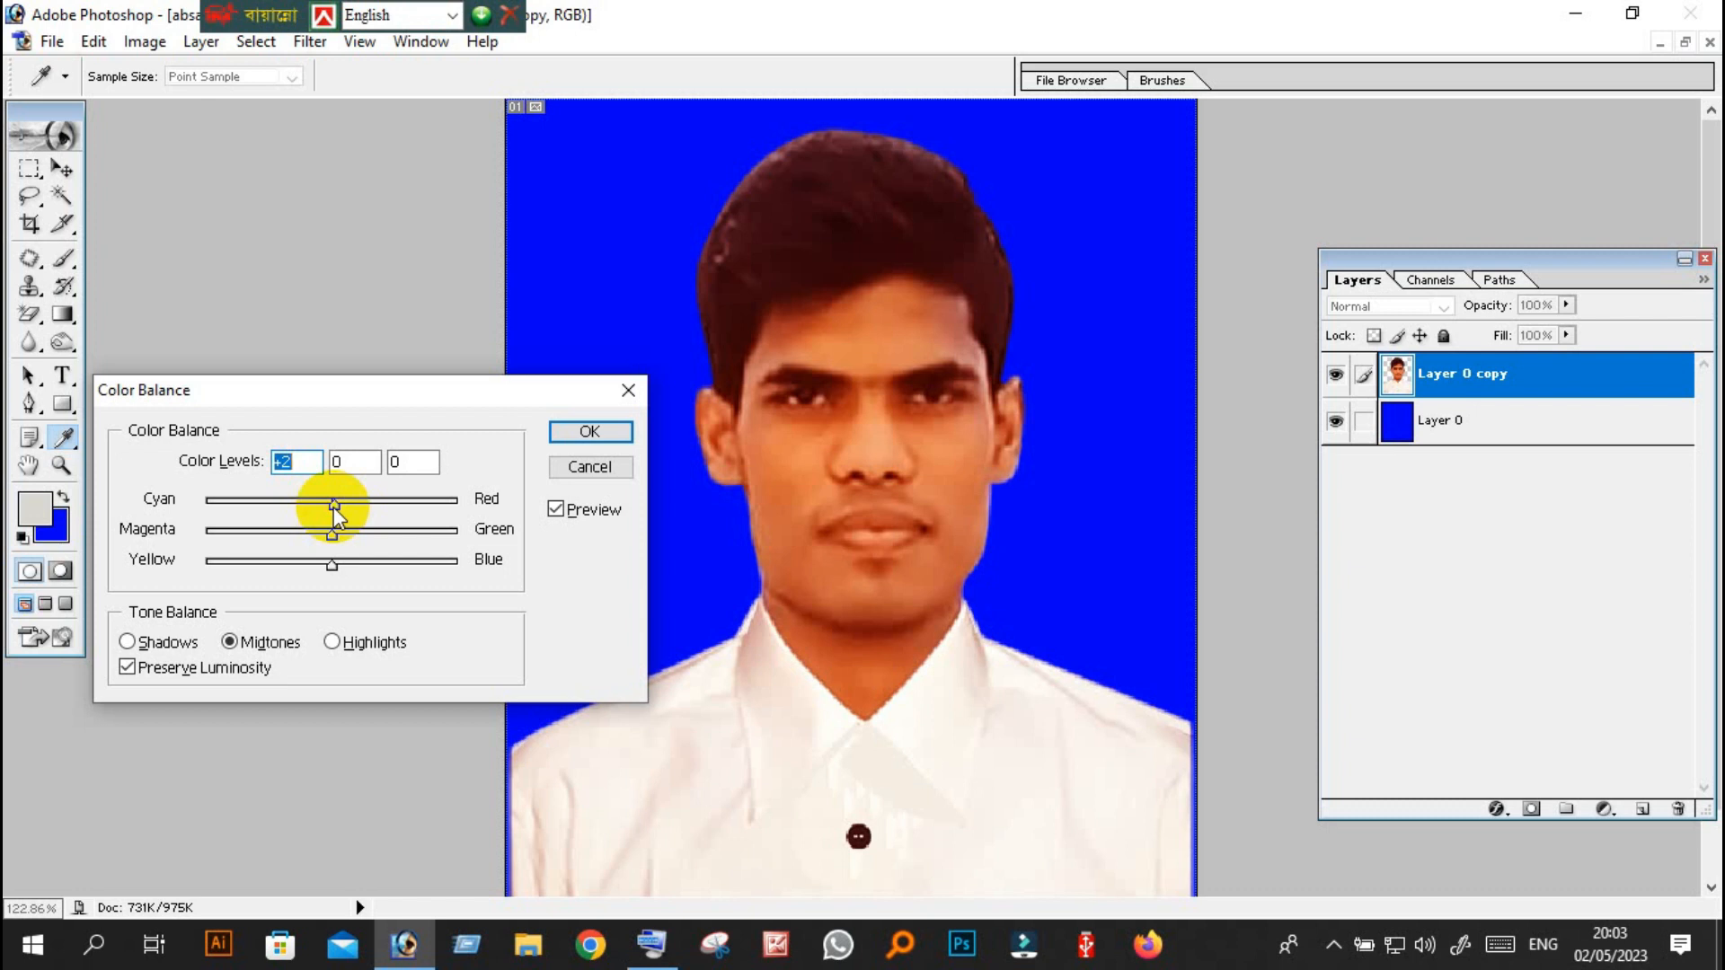
Preview the portrait layer's midtones with the Cyan–Red level at -100, and cancel the Color Balance adjustment.
{"action": "left_click_drag", "start_coordinate": [332, 507], "coordinate": [198, 503]}
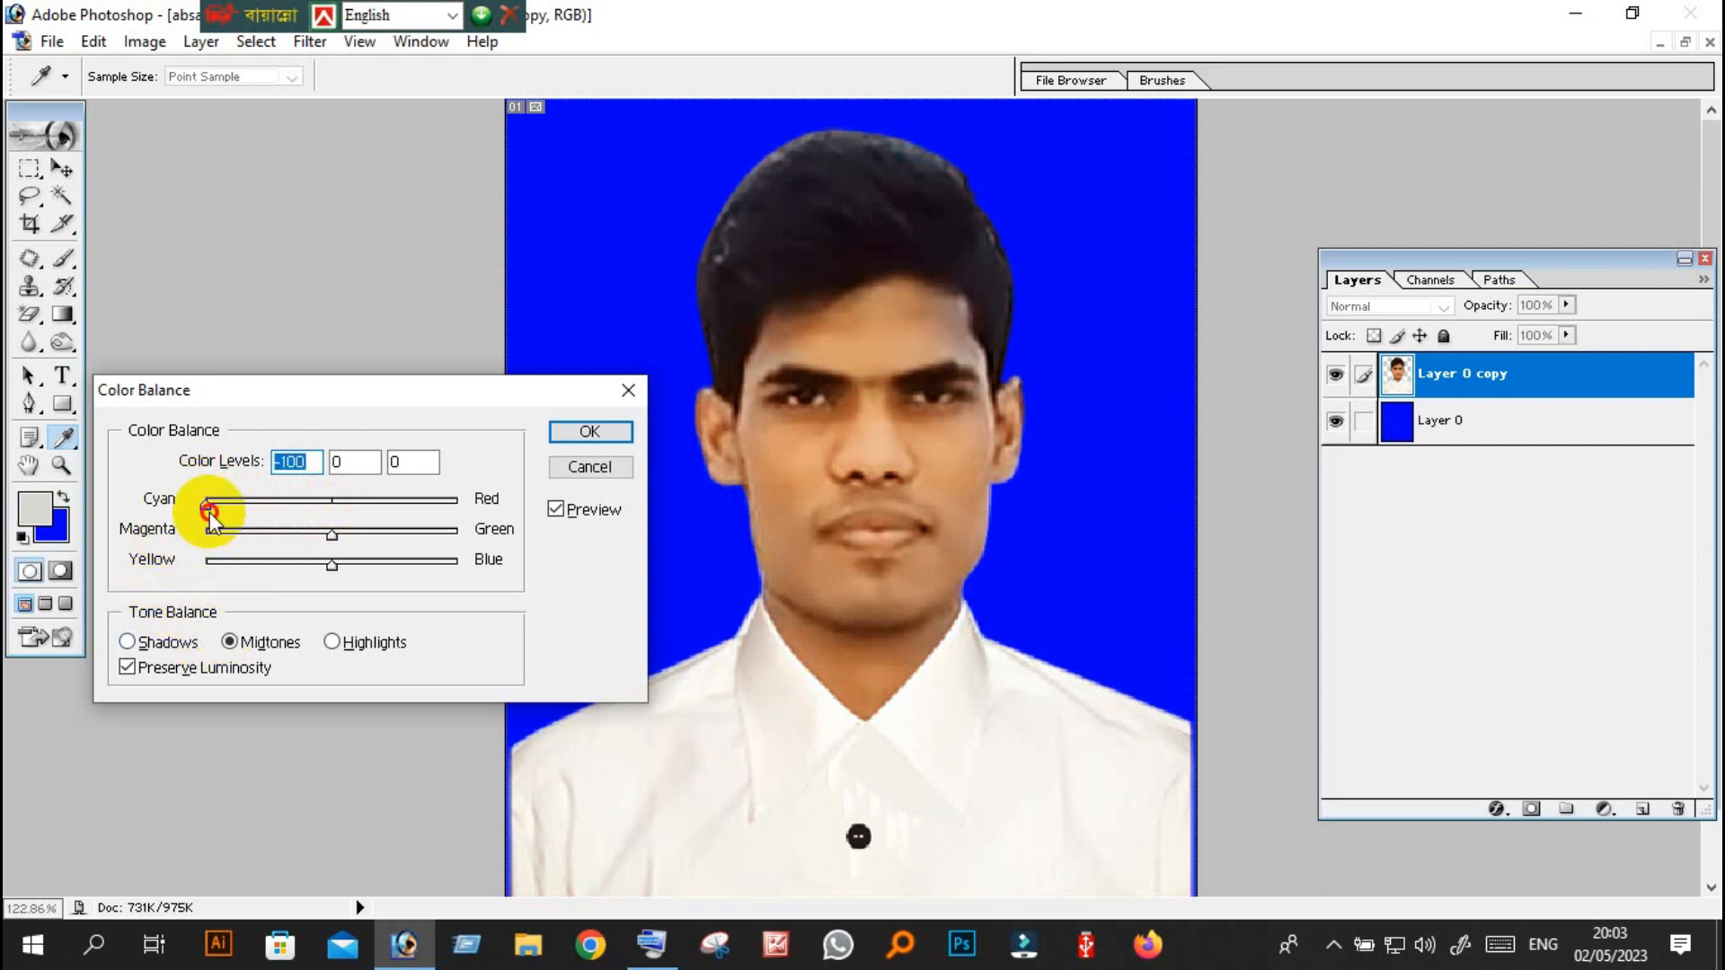
{"action": "left_click_drag", "start_coordinate": [216, 509], "coordinate": [108, 481]}
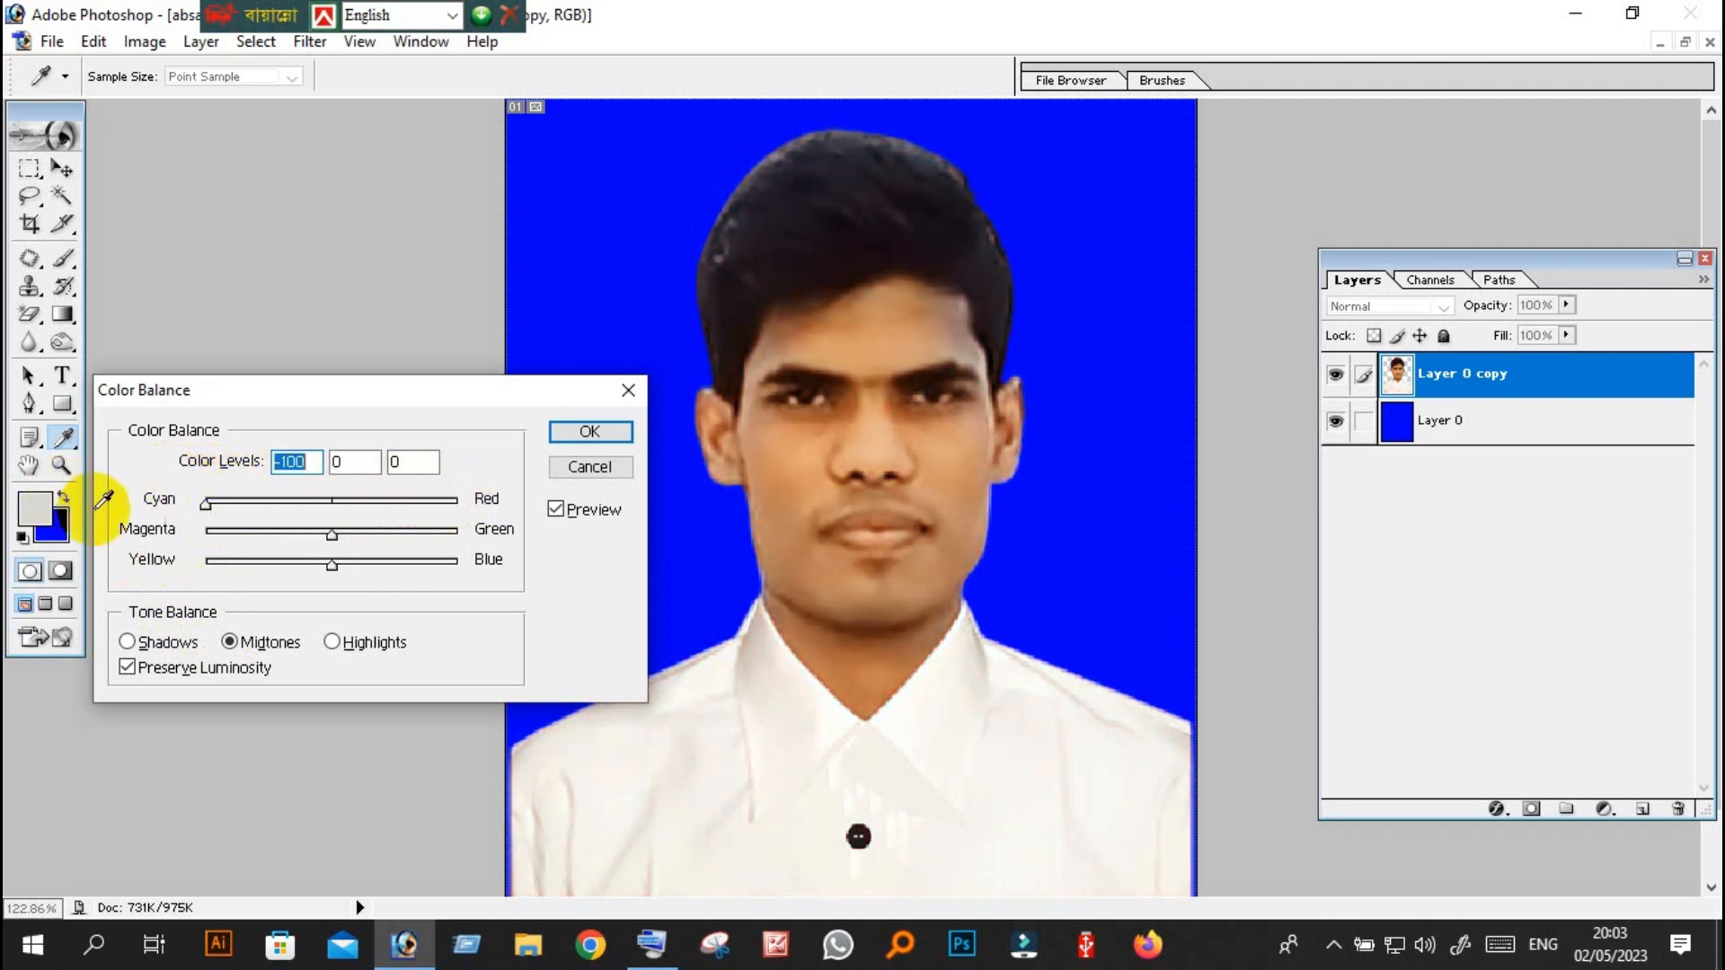
{"action": "left_click_drag", "start_coordinate": [210, 505], "coordinate": [70, 520]}
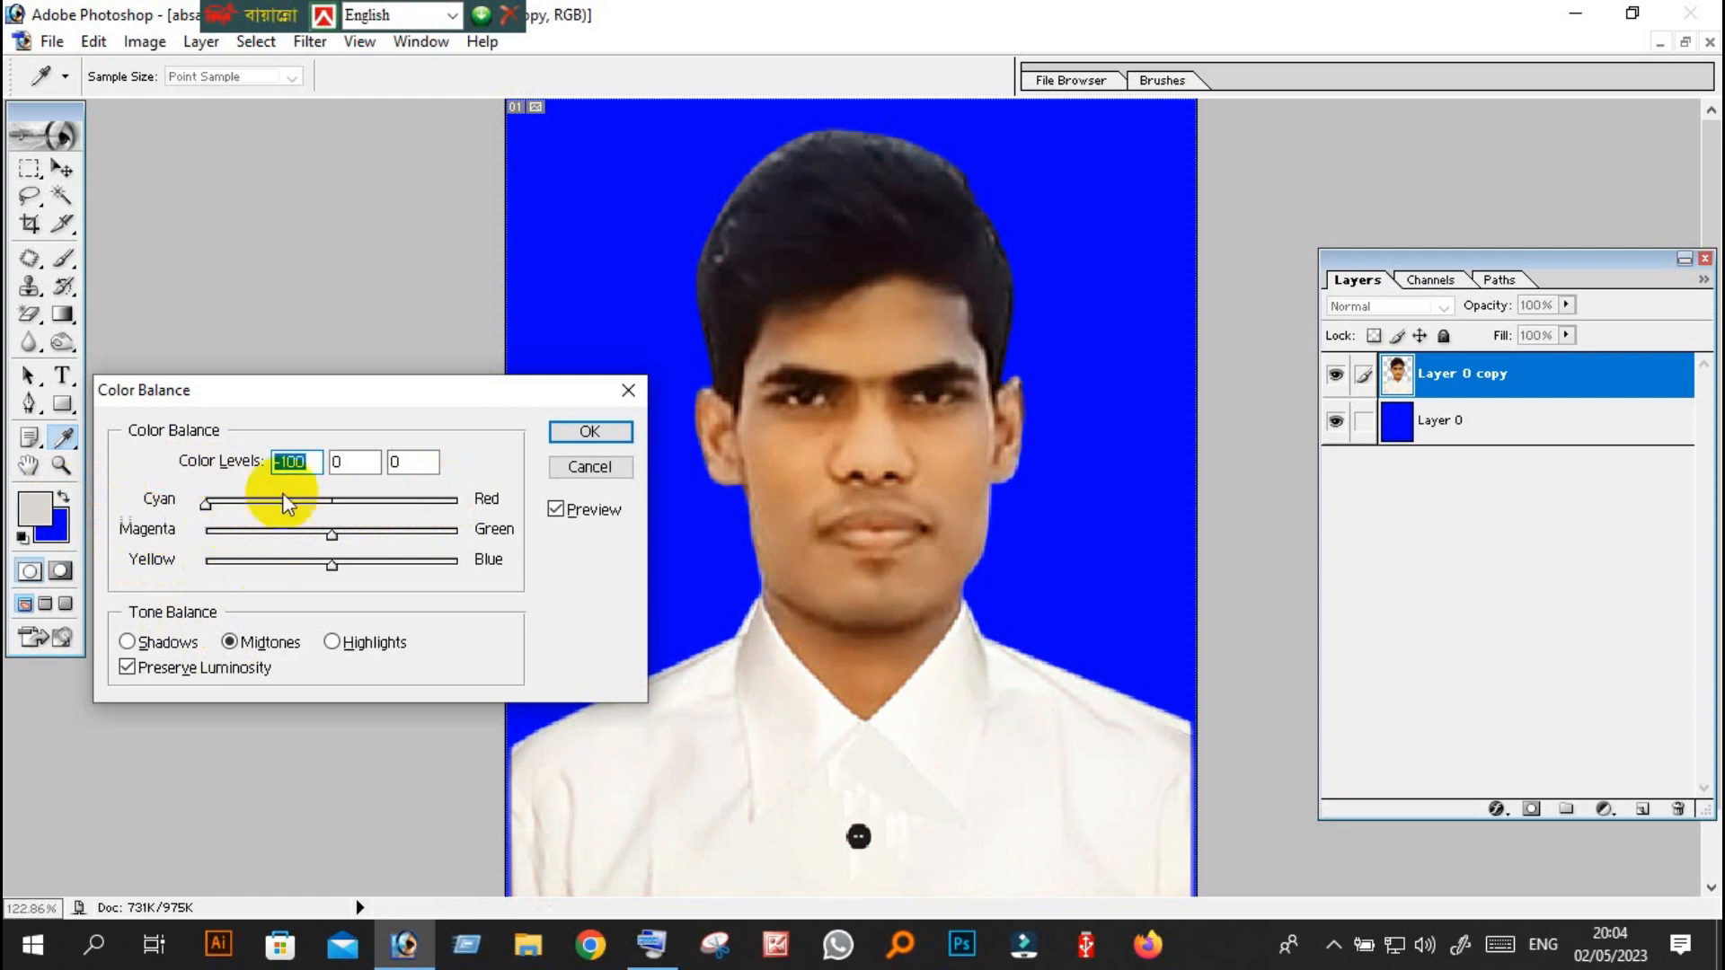
{"action": "left_click_drag", "start_coordinate": [349, 378], "coordinate": [326, 316]}
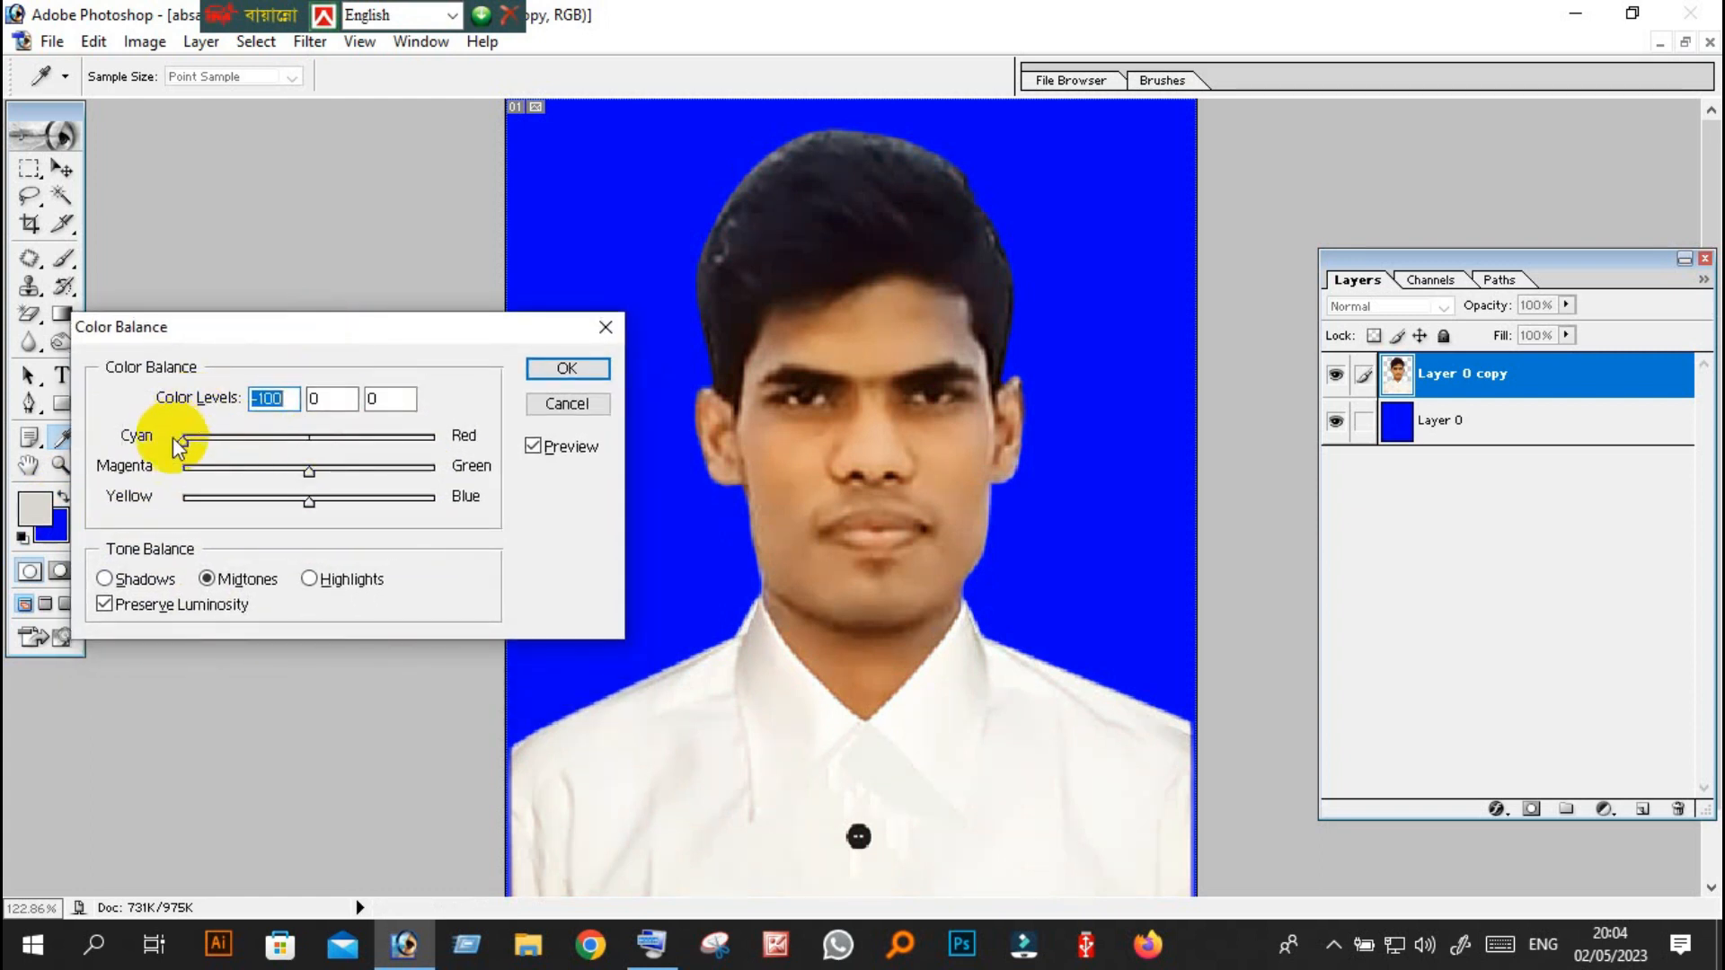
{"action": "left_click_drag", "start_coordinate": [183, 441], "coordinate": [175, 447]}
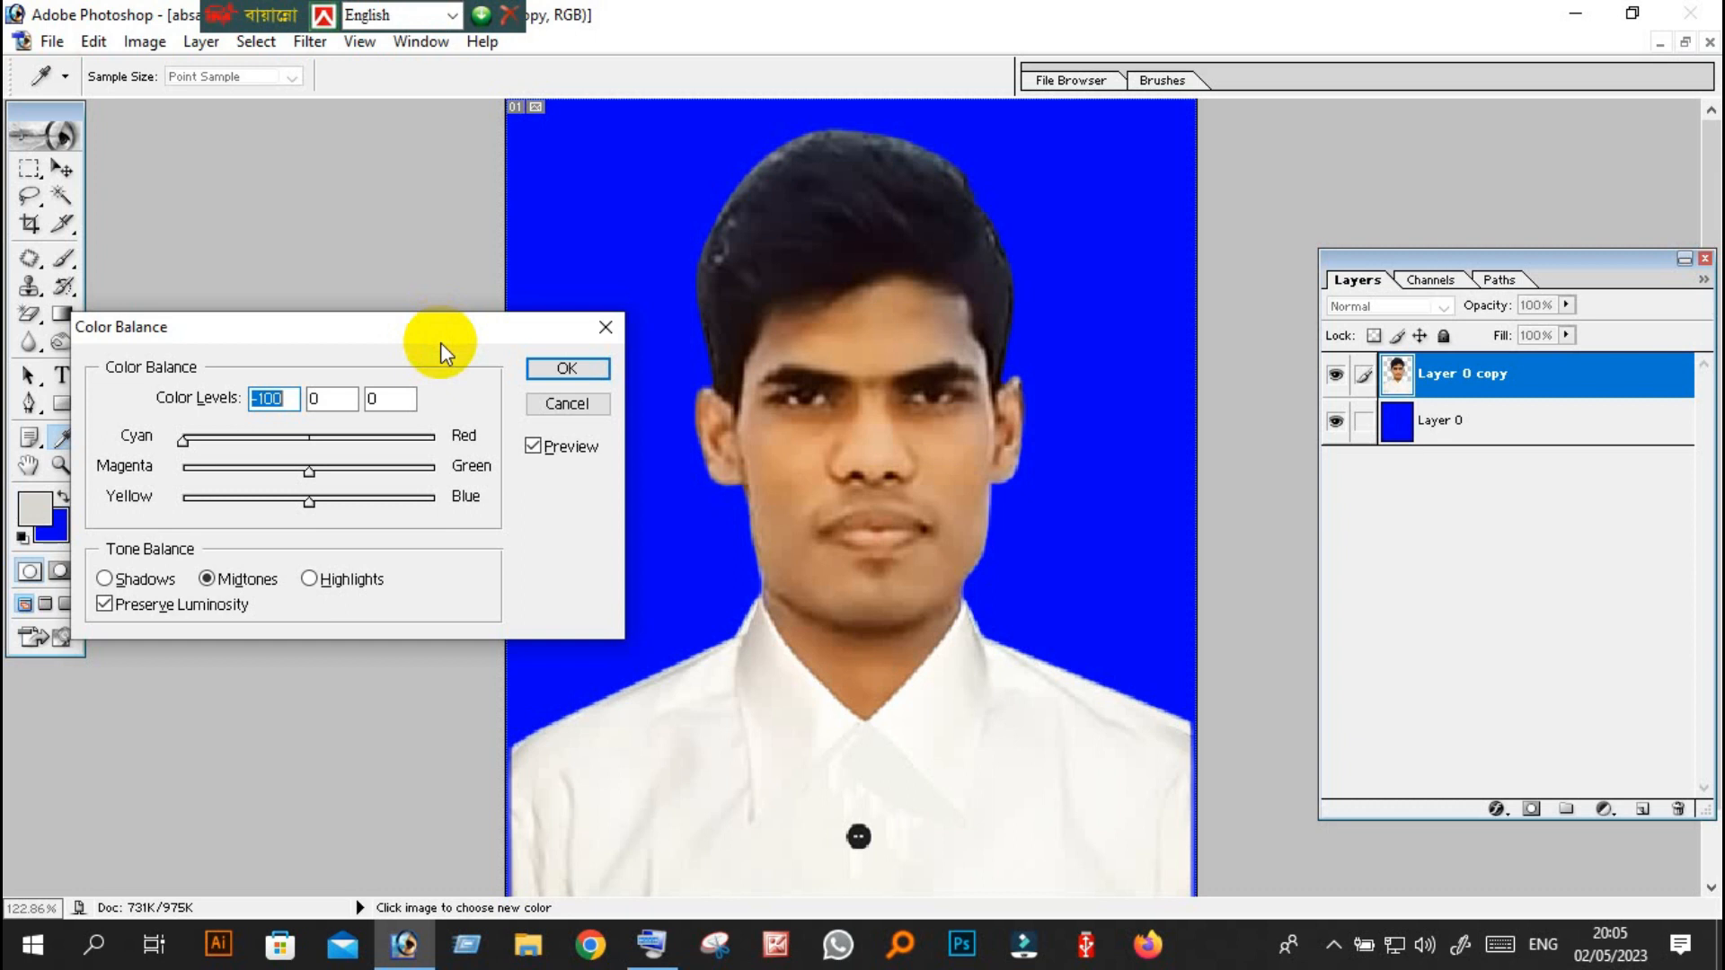
{"action": "left_click_drag", "start_coordinate": [190, 444], "coordinate": [90, 440]}
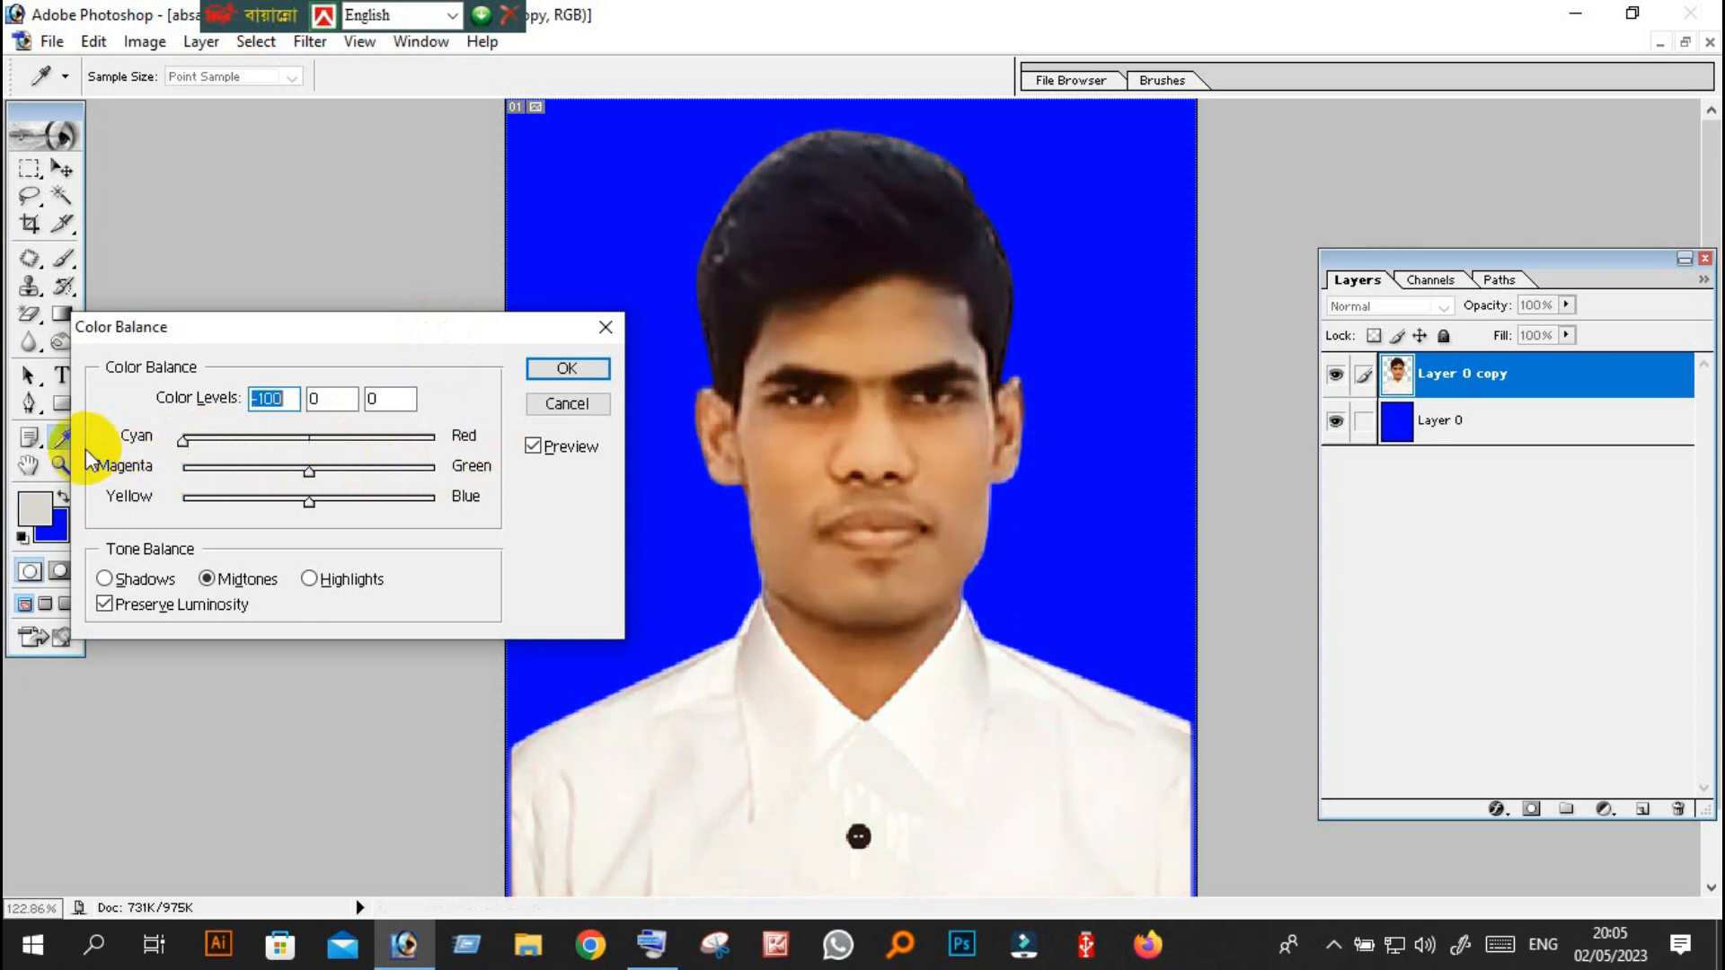
{"action": "left_click", "coordinate": [564, 407]}
{"action": "key", "text": "v"}
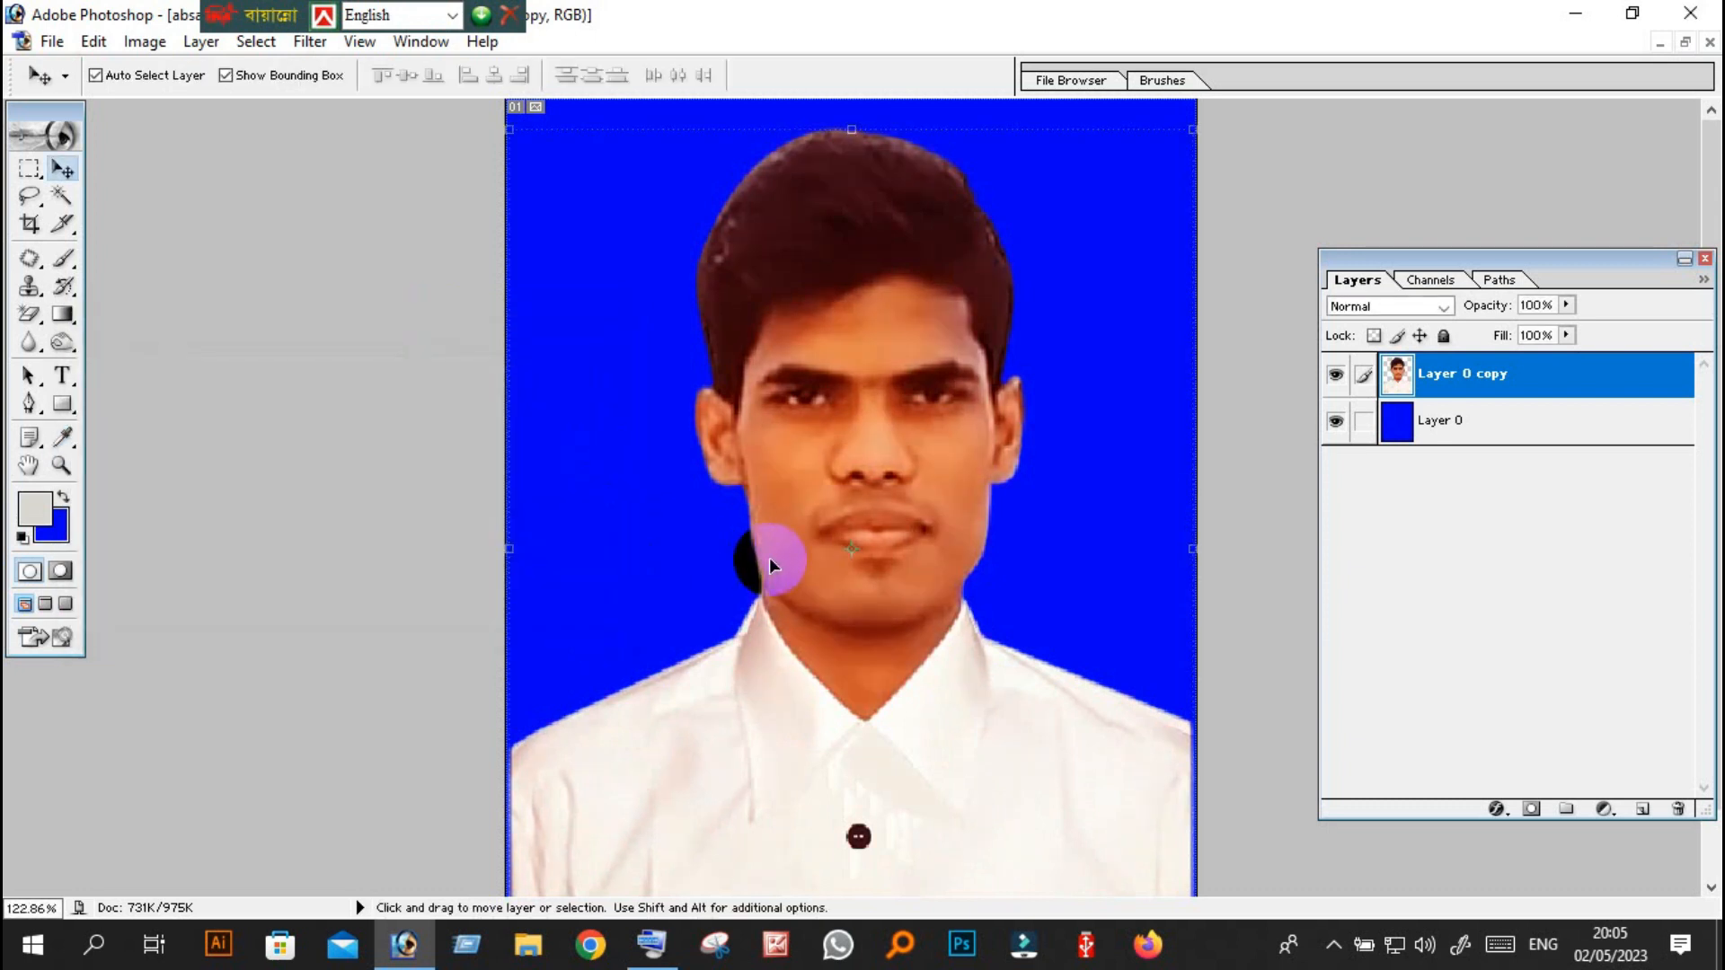
Apply a Color Balance to the portrait layer's midtones with the Cyan–Red level at -100.
{"action": "key", "text": "ctrl+b"}
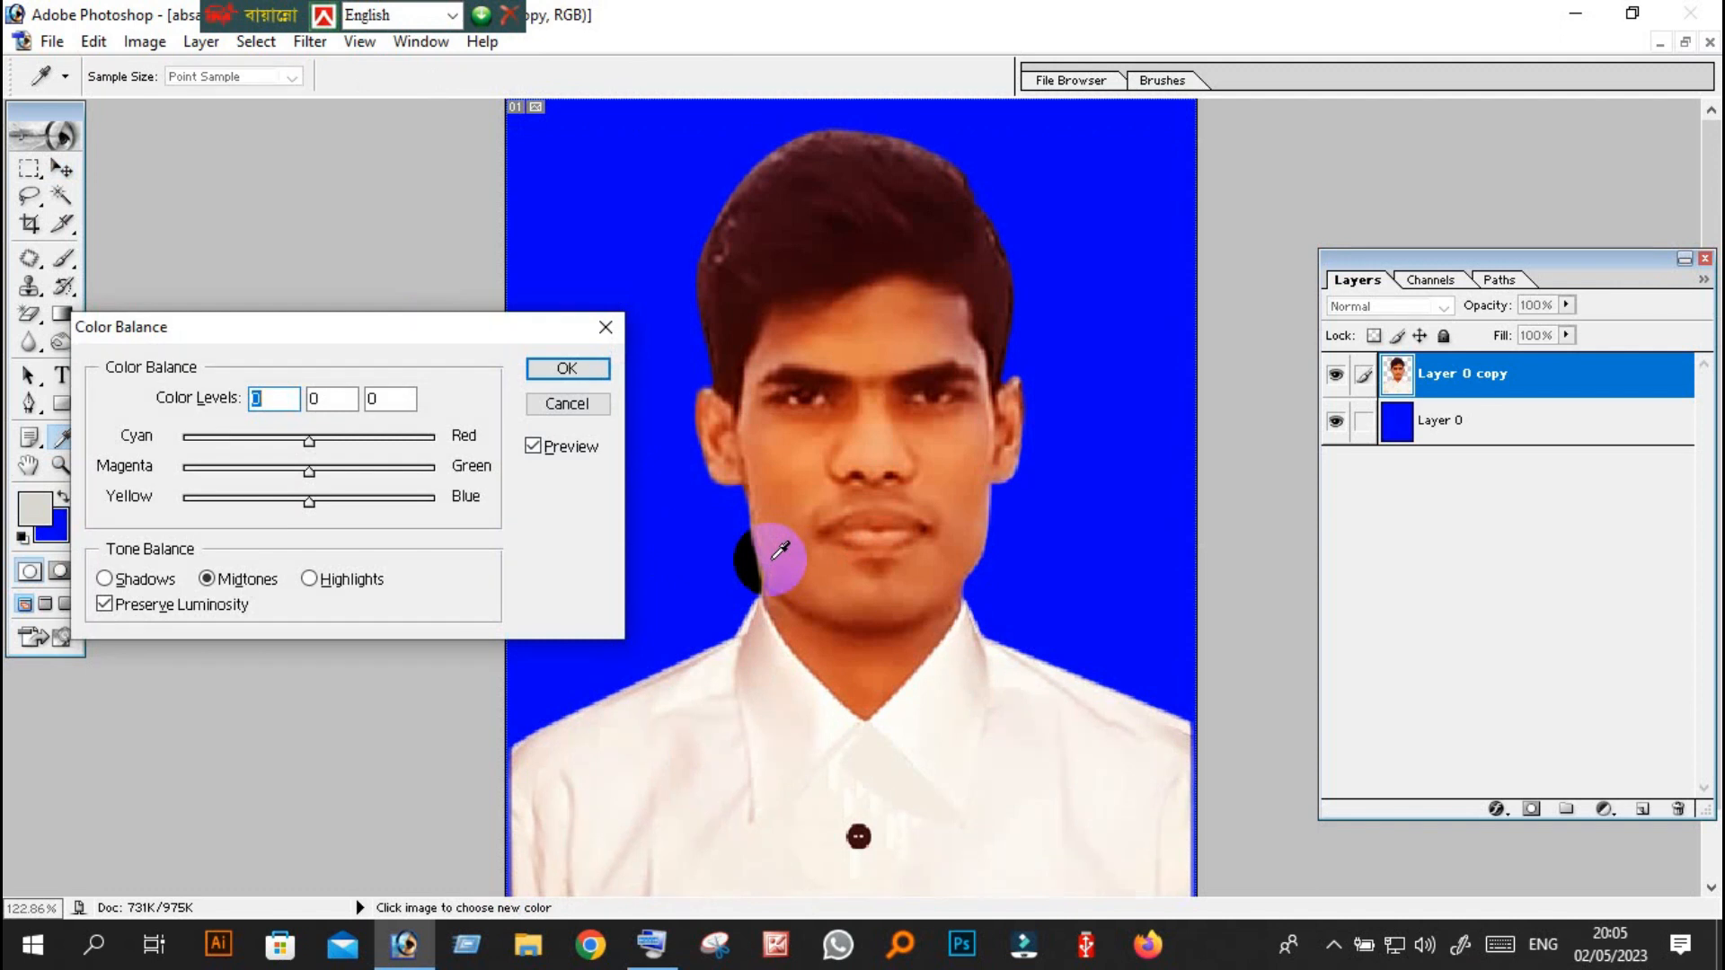
{"action": "left_click_drag", "start_coordinate": [364, 337], "coordinate": [185, 268]}
{"action": "left_click_drag", "start_coordinate": [360, 366], "coordinate": [34, 359]}
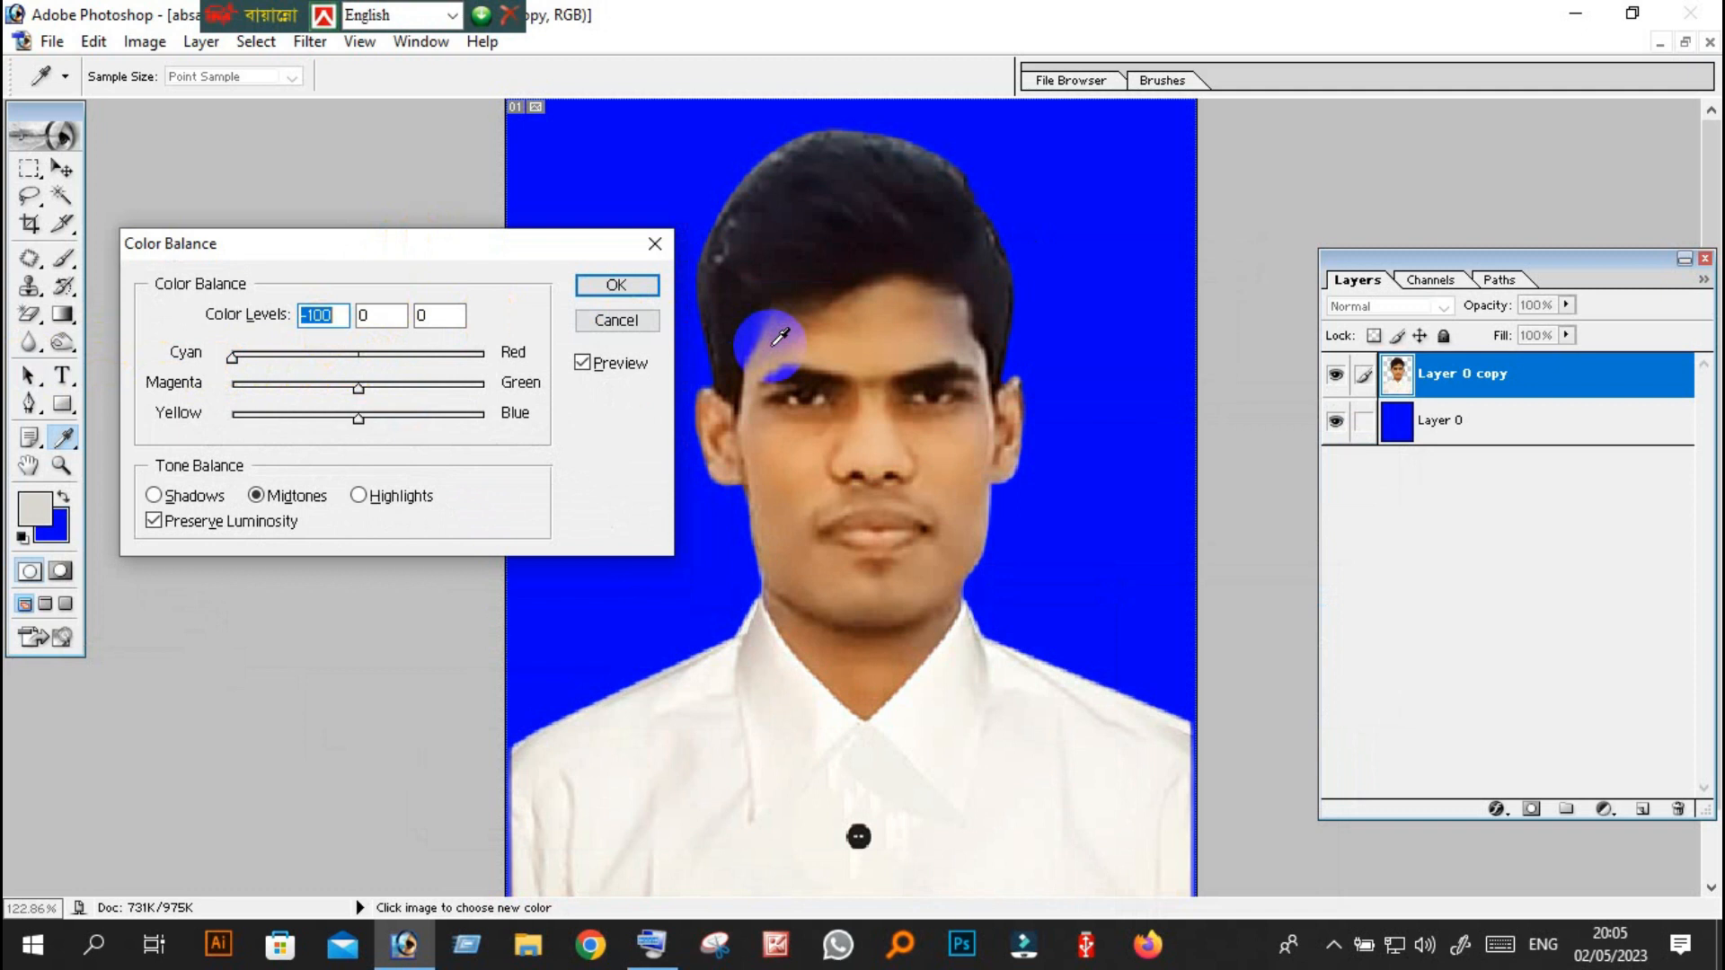
{"action": "left_click", "coordinate": [615, 286]}
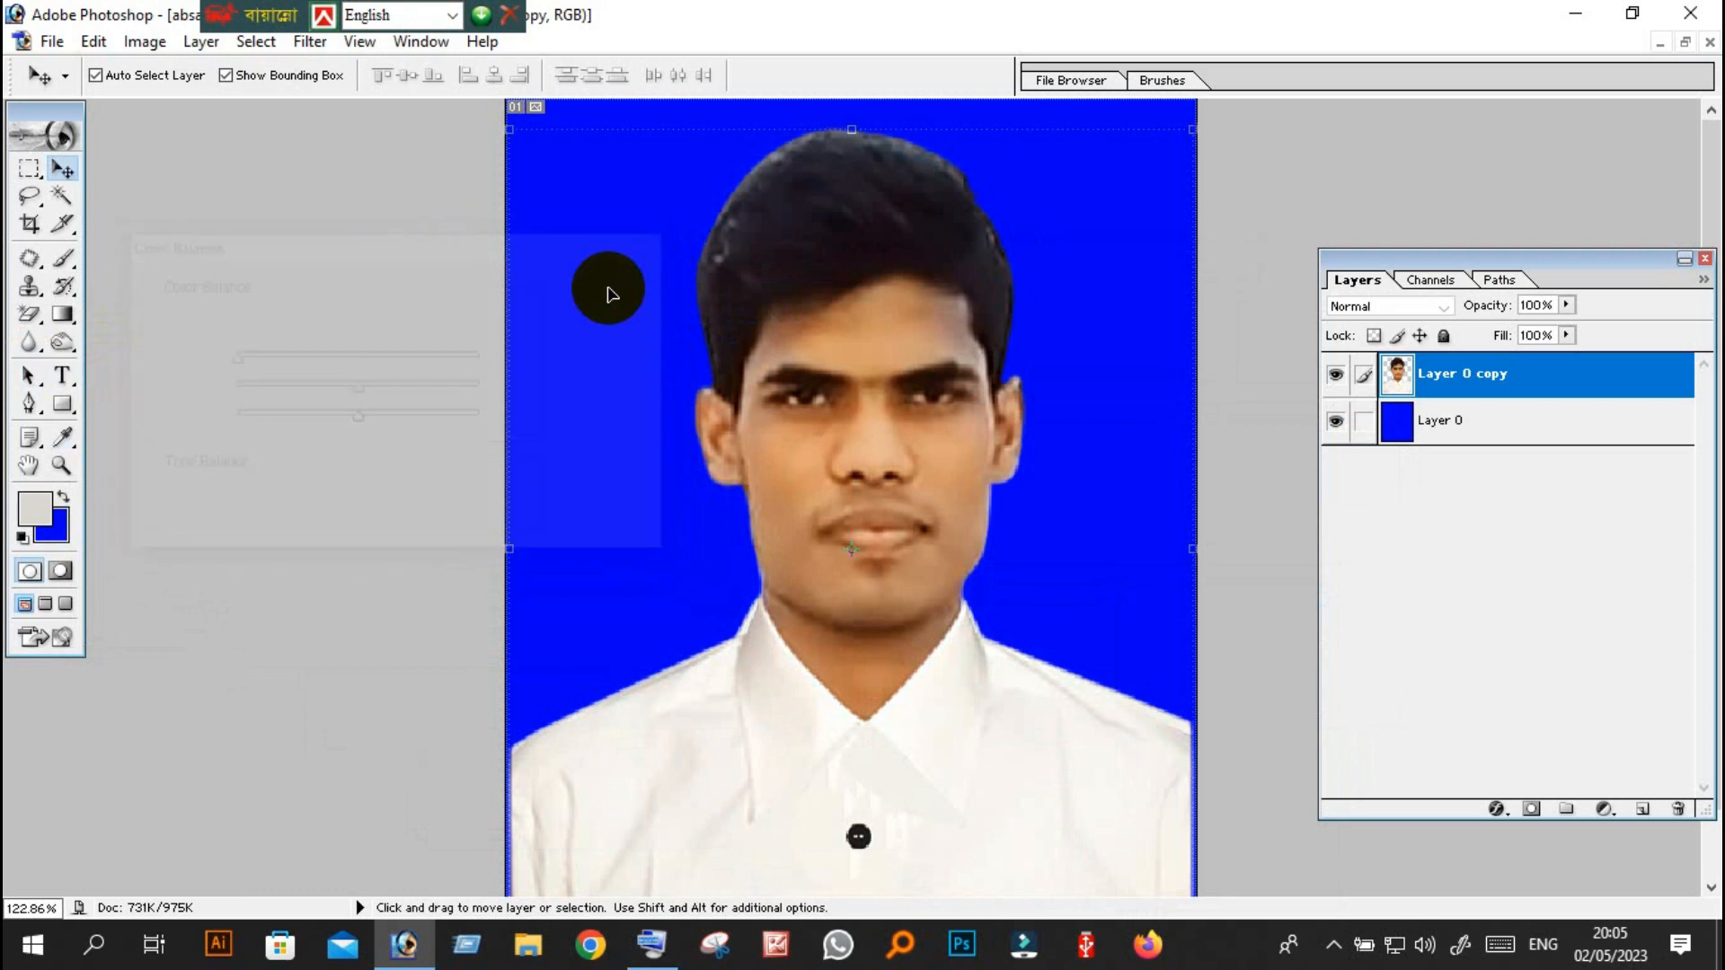
Examine the portrait's skin tones, face edges and shirt collar up close at 300% zoom.
{"action": "left_click", "coordinate": [61, 464]}
{"action": "left_click", "coordinate": [864, 588]}
{"action": "left_click", "coordinate": [888, 570]}
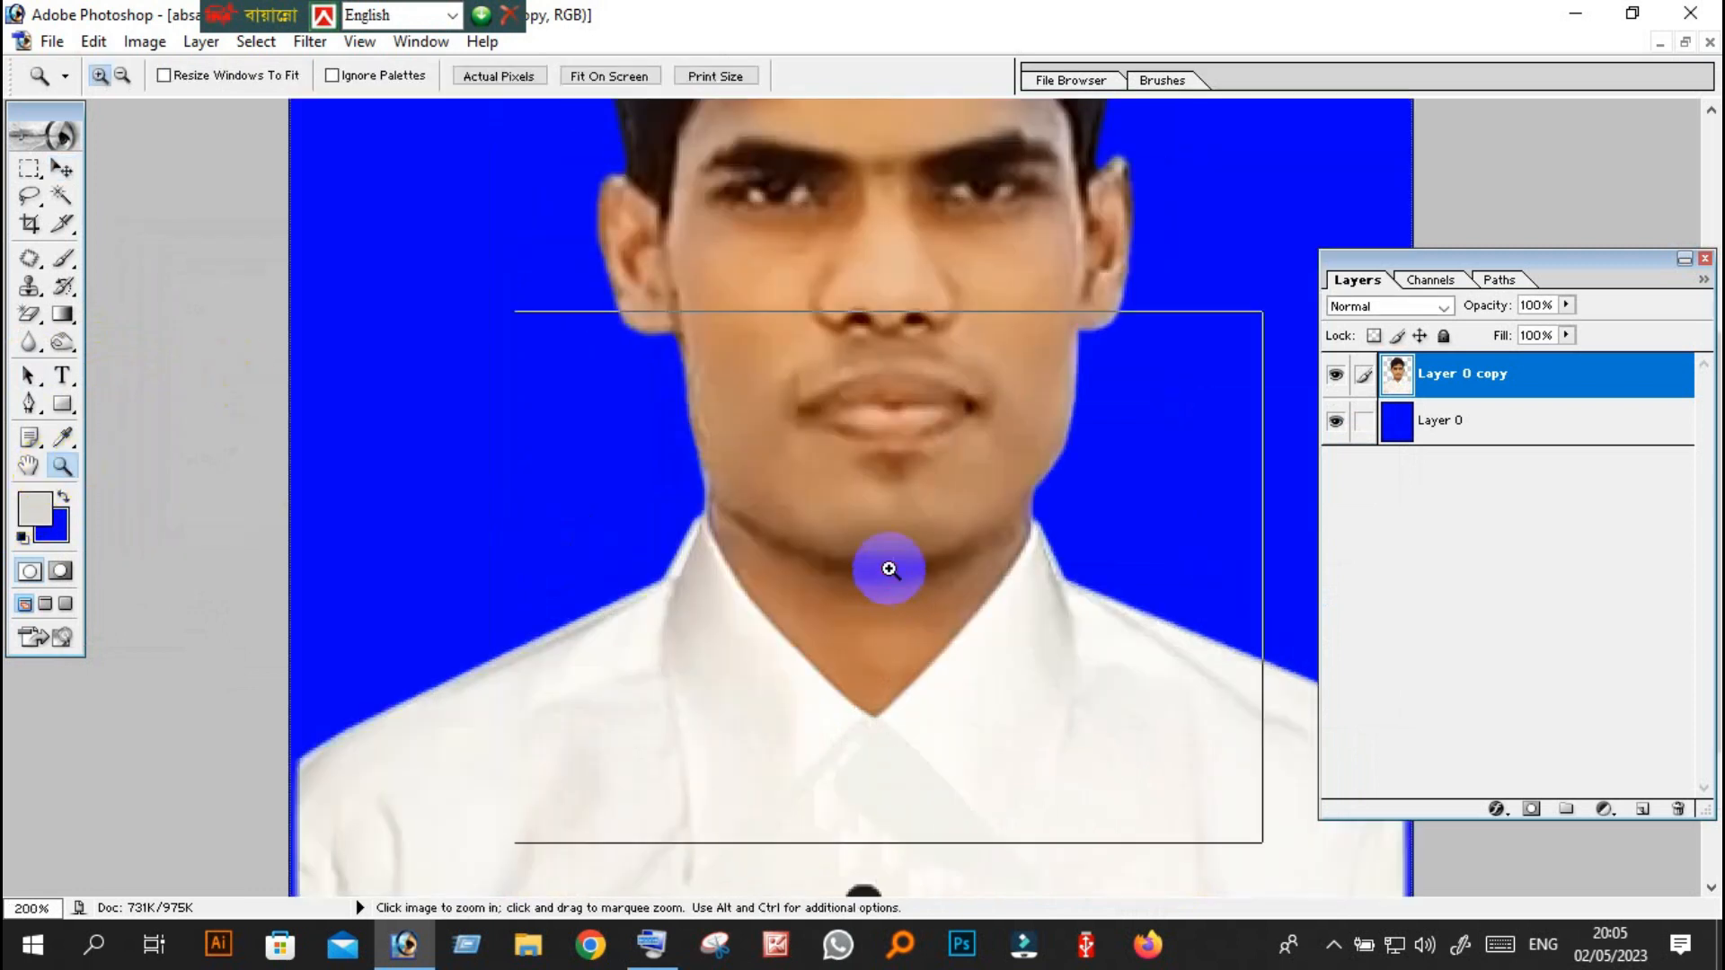
{"action": "scroll", "coordinate": [914, 477], "scroll_direction": "up", "scroll_amount": 3}
{"action": "scroll", "coordinate": [915, 477], "scroll_direction": "up", "scroll_amount": 5}
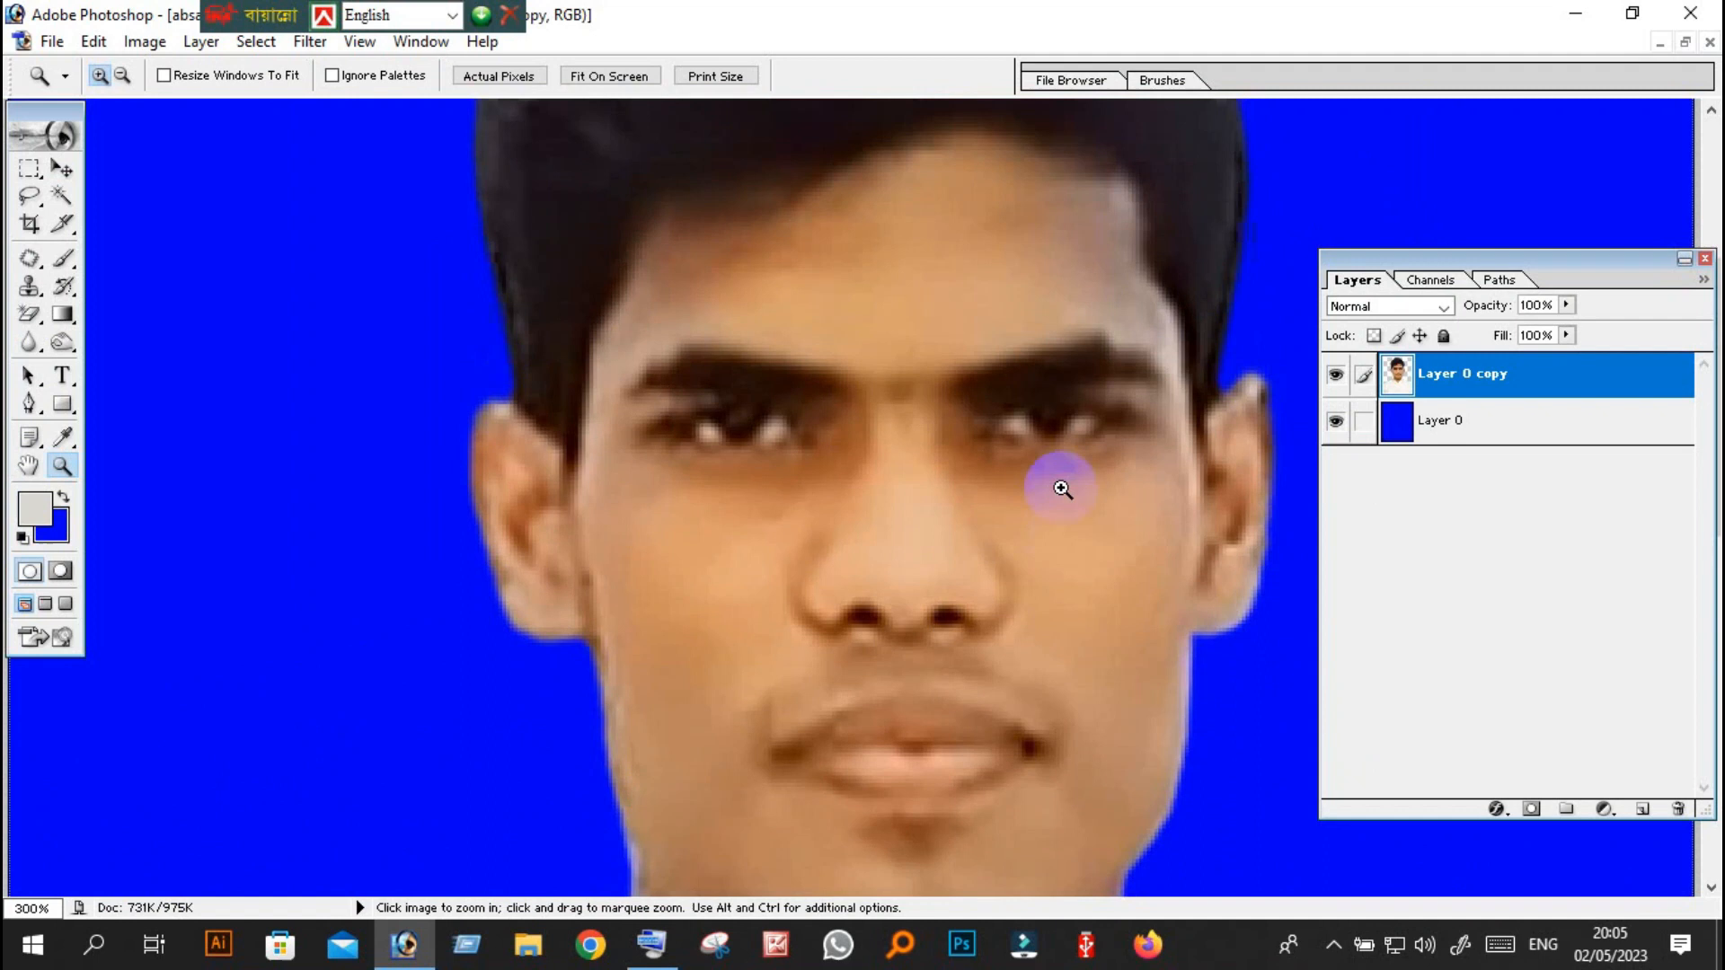
{"action": "scroll", "coordinate": [1063, 532], "scroll_direction": "down", "scroll_amount": 5}
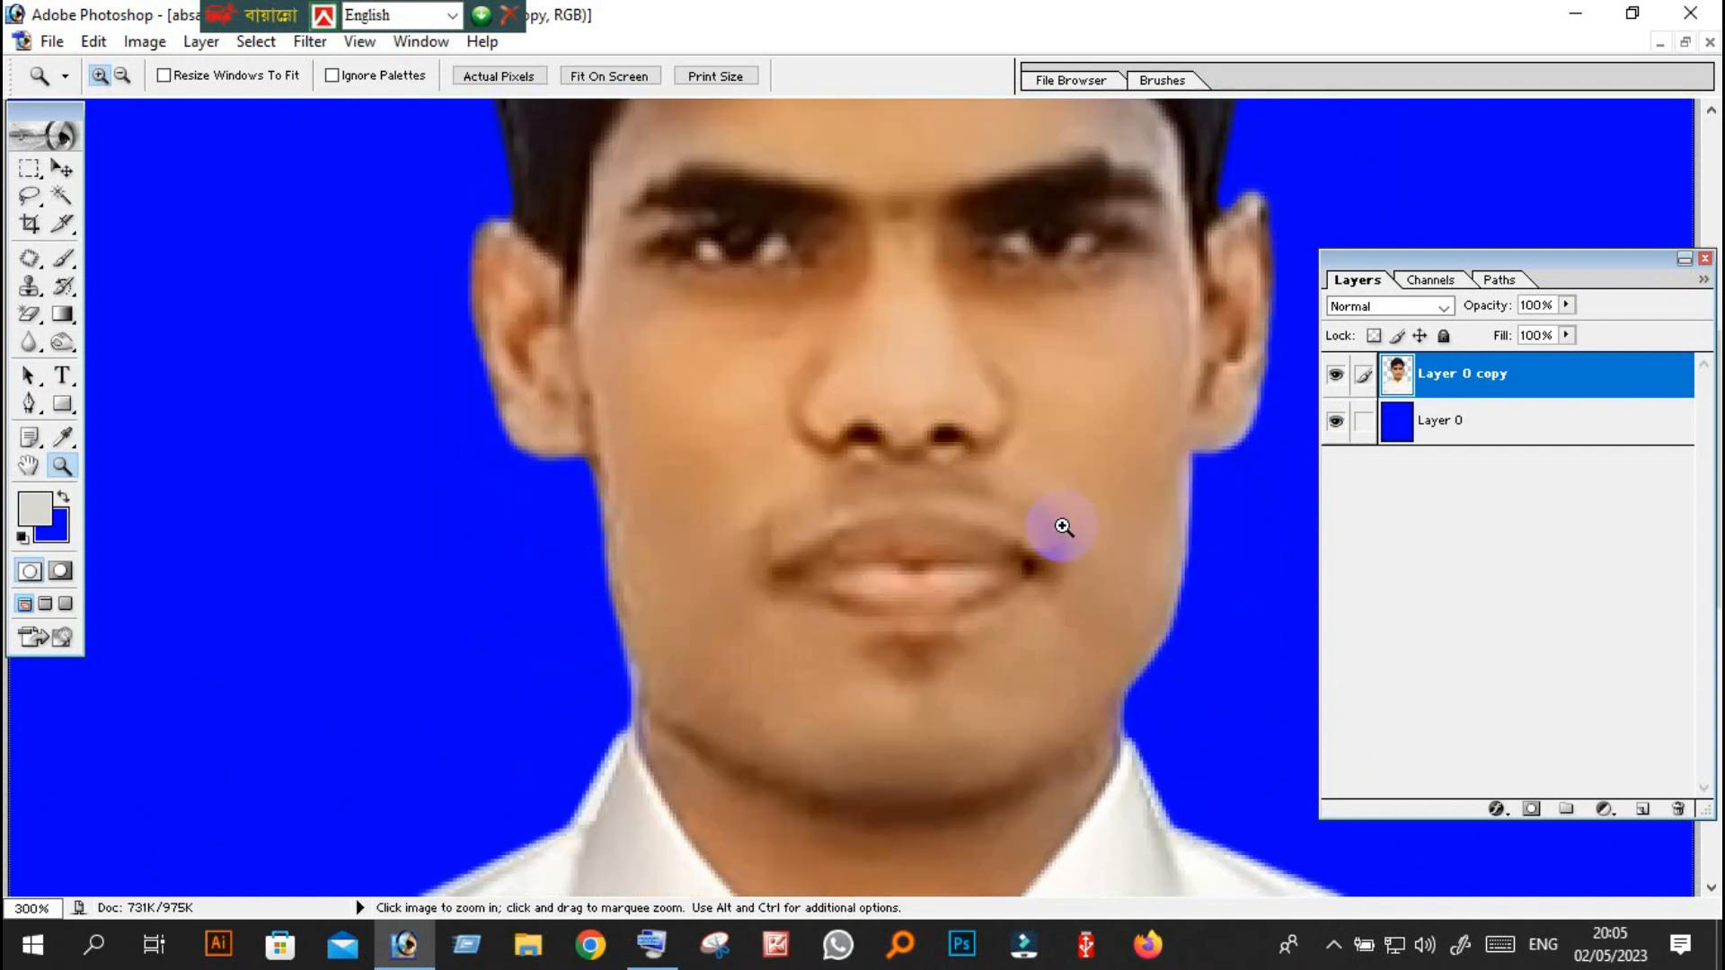
{"action": "scroll", "coordinate": [953, 500], "scroll_direction": "down", "scroll_amount": 2}
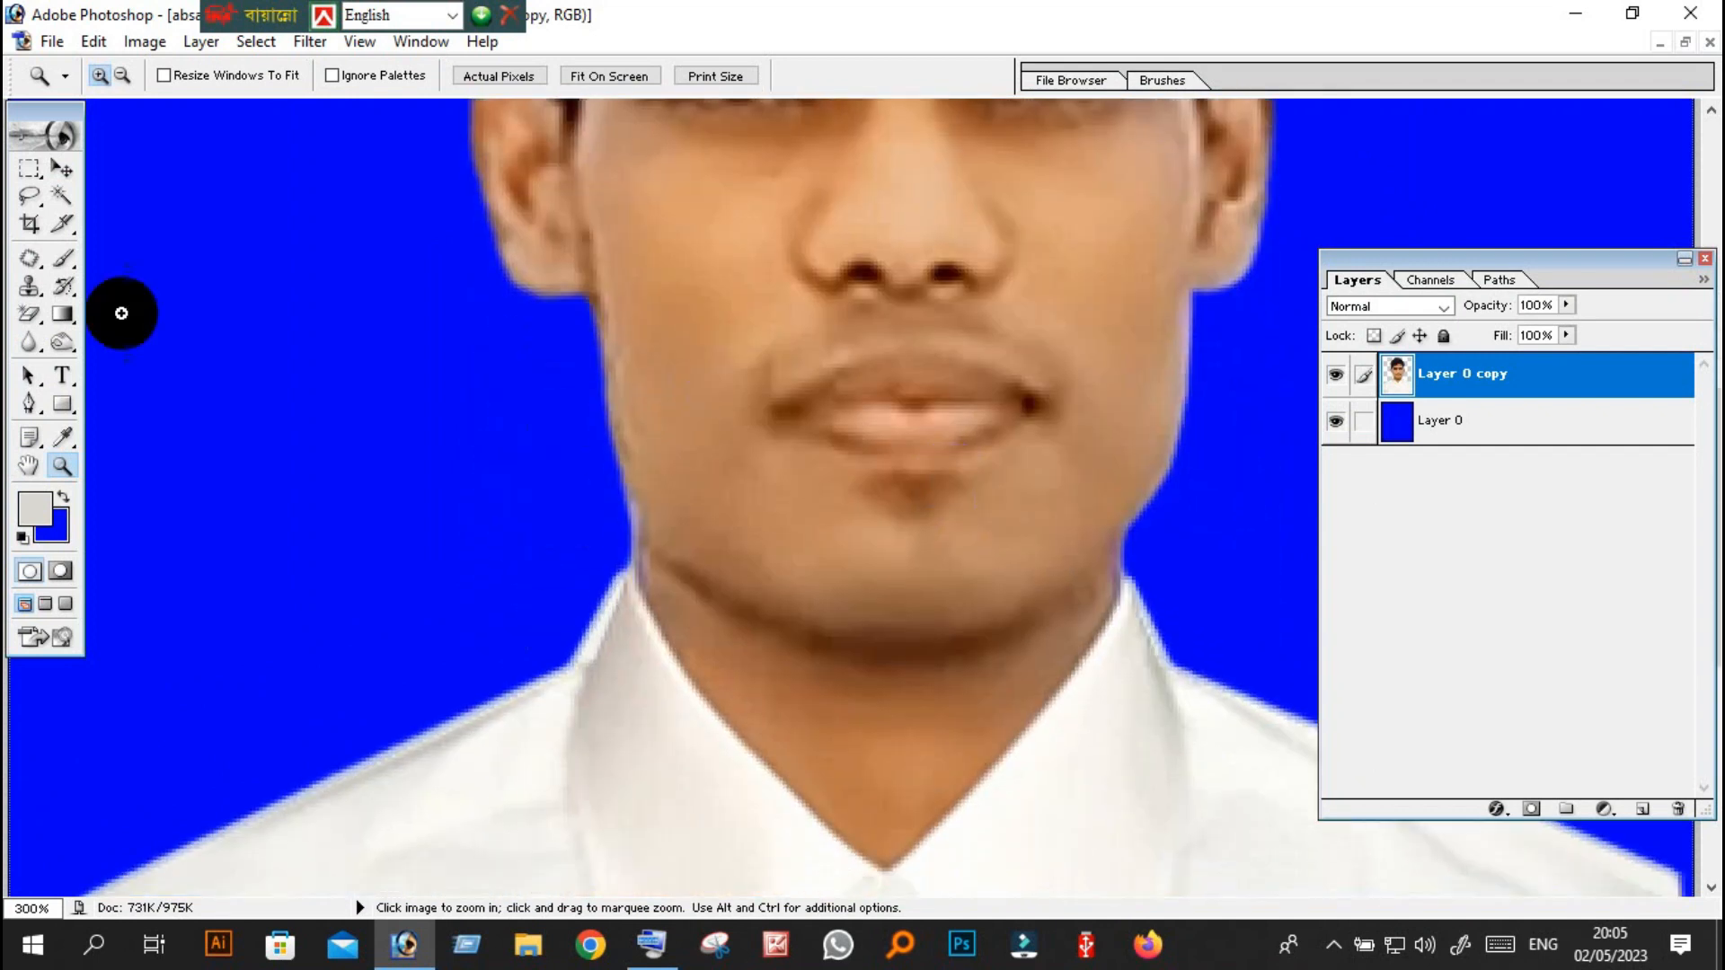
{"action": "left_click", "coordinate": [29, 224]}
{"action": "scroll", "coordinate": [1077, 291], "scroll_direction": "up", "scroll_amount": 1}
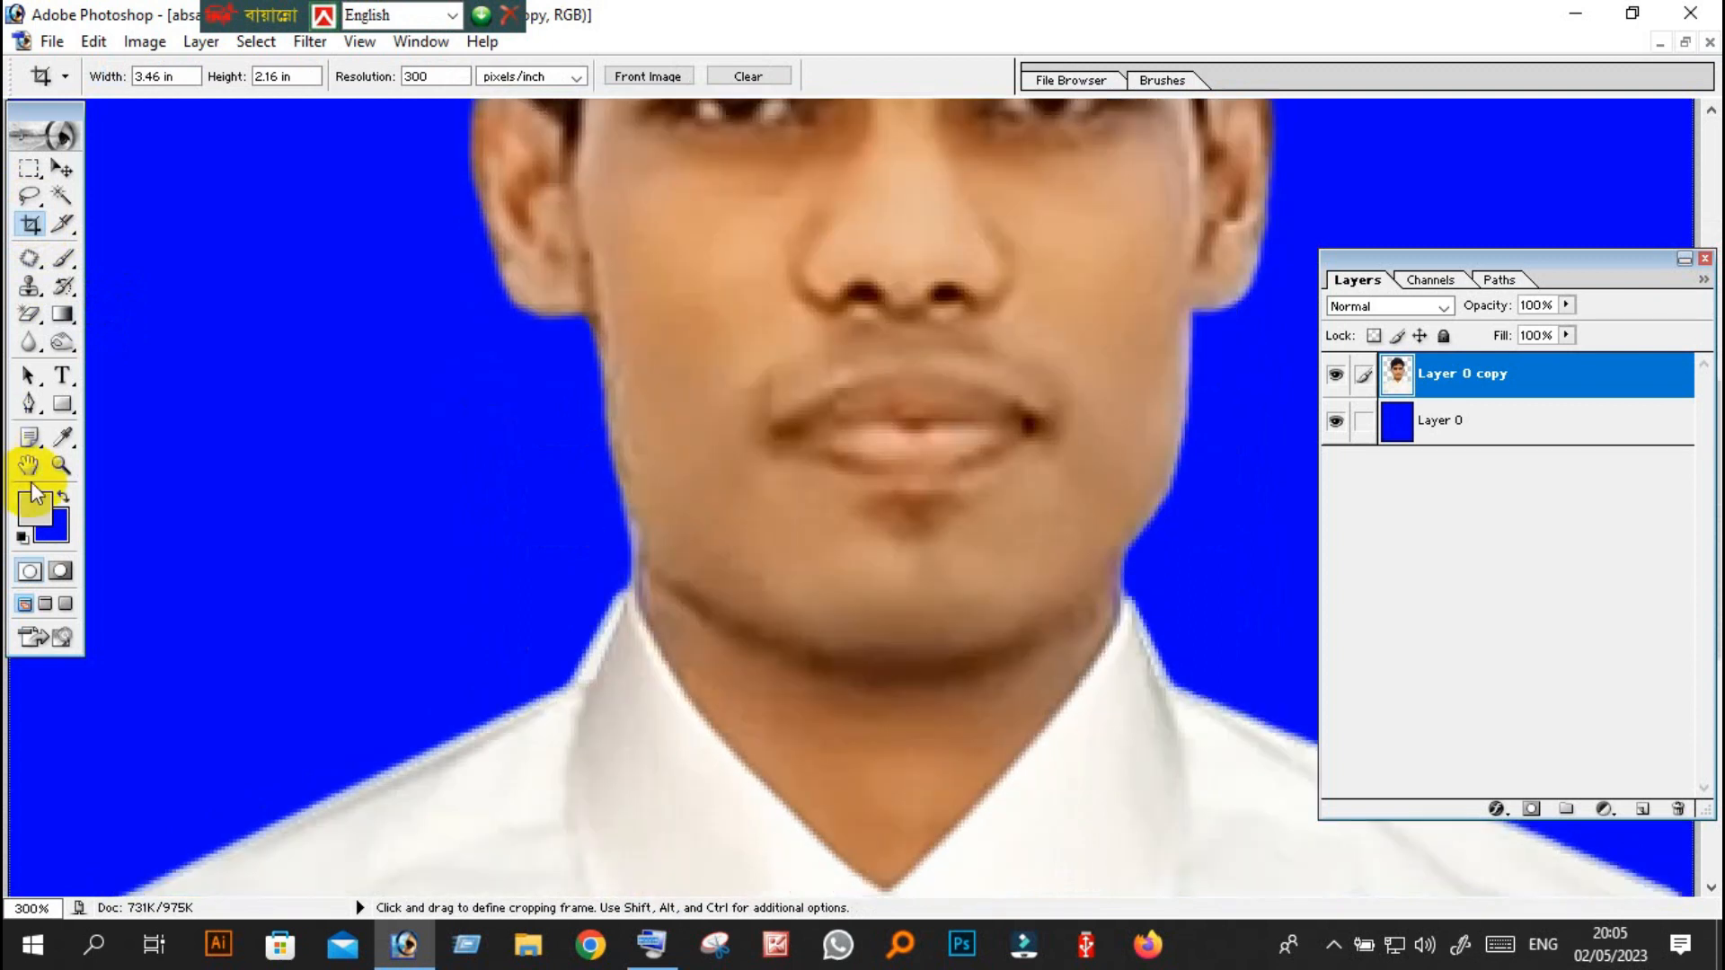
{"action": "left_click", "coordinate": [62, 465]}
{"action": "scroll", "coordinate": [849, 439], "scroll_direction": "up", "scroll_amount": 4}
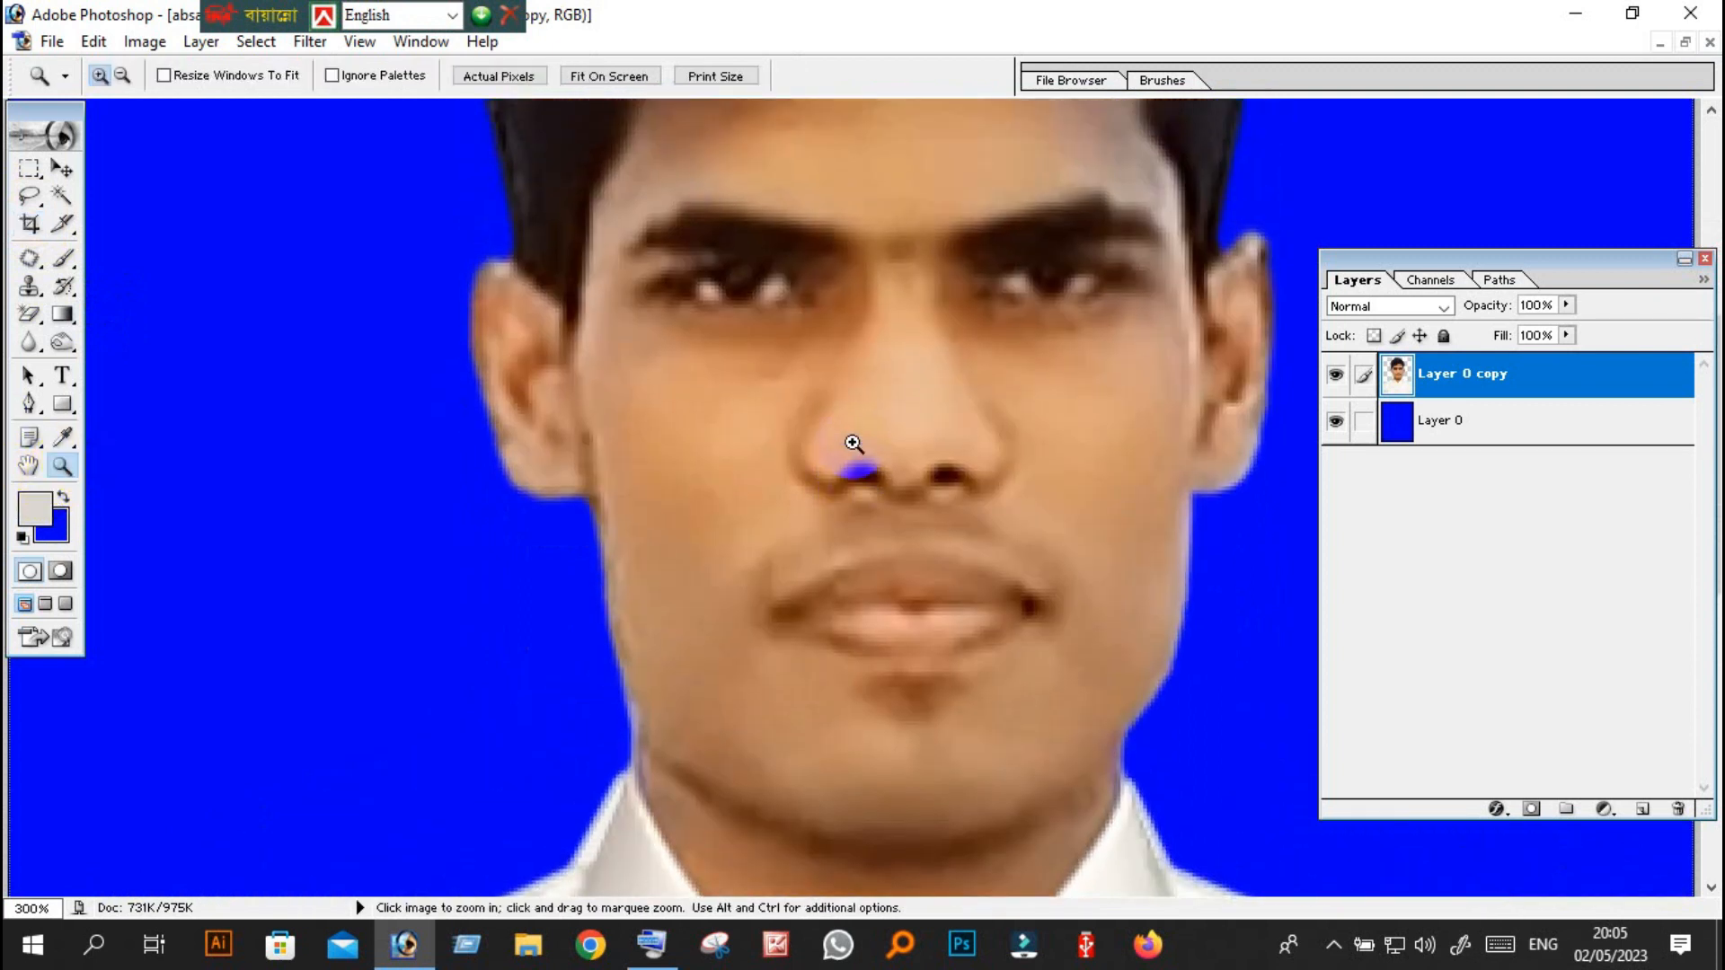
{"action": "scroll", "coordinate": [856, 443], "scroll_direction": "down", "scroll_amount": 2}
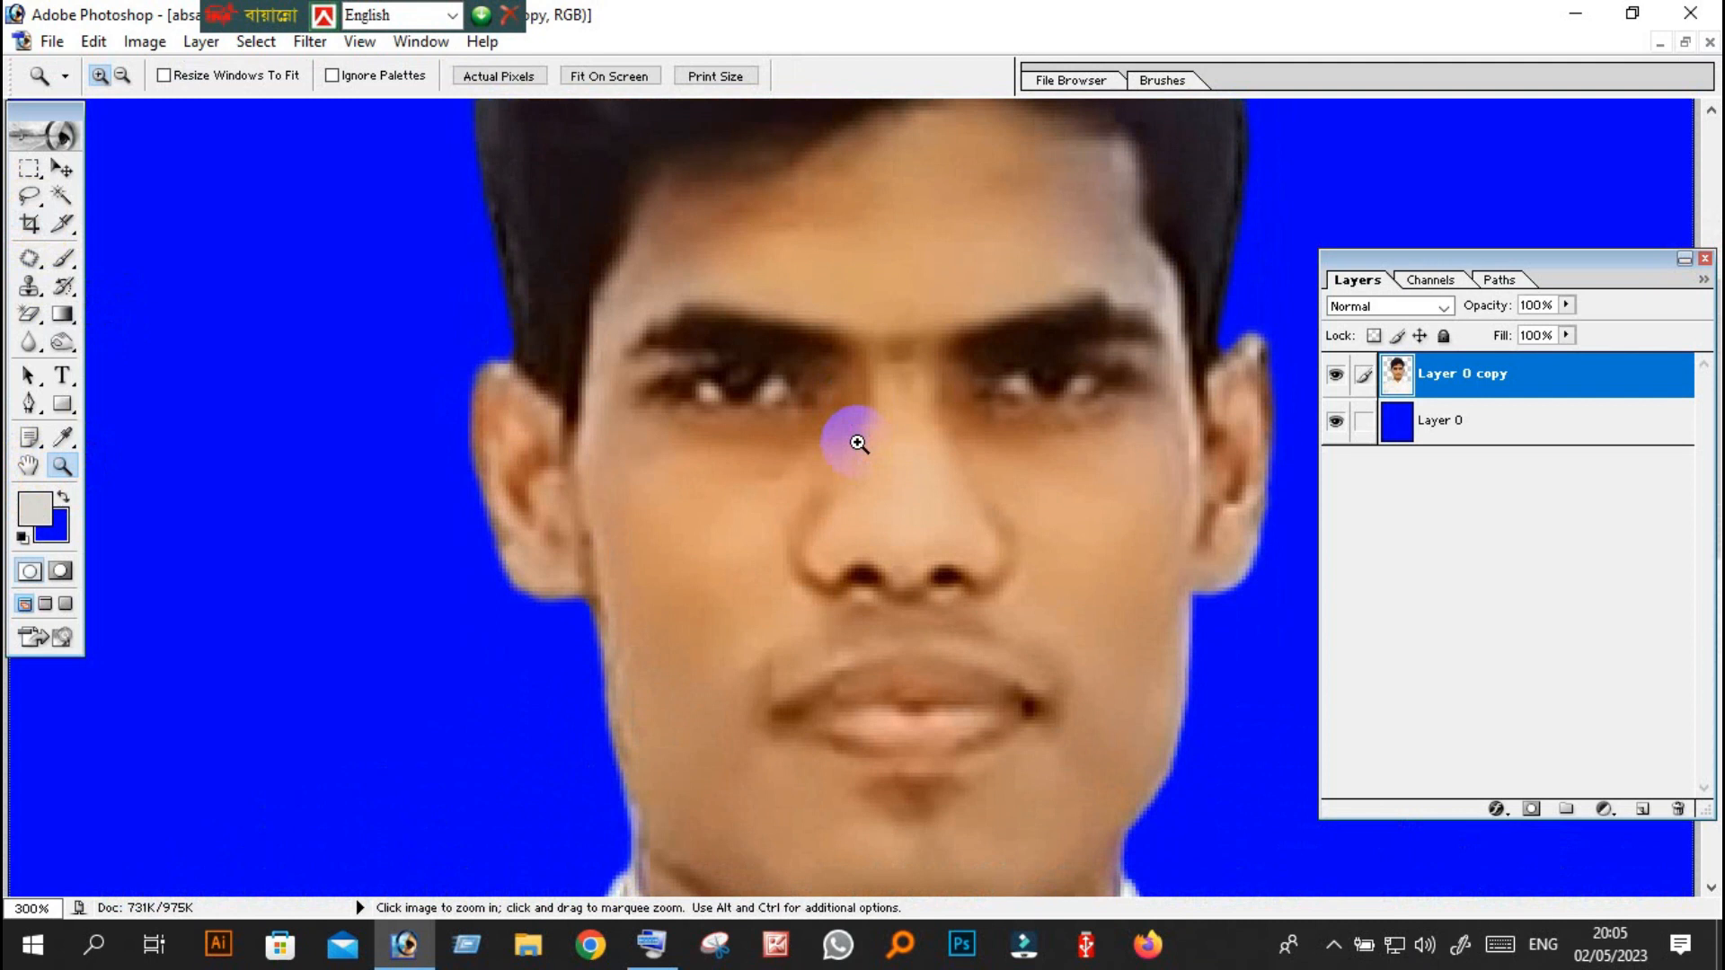
{"action": "scroll", "coordinate": [858, 442], "scroll_direction": "down", "scroll_amount": 10}
{"action": "scroll", "coordinate": [858, 443], "scroll_direction": "up", "scroll_amount": 8}
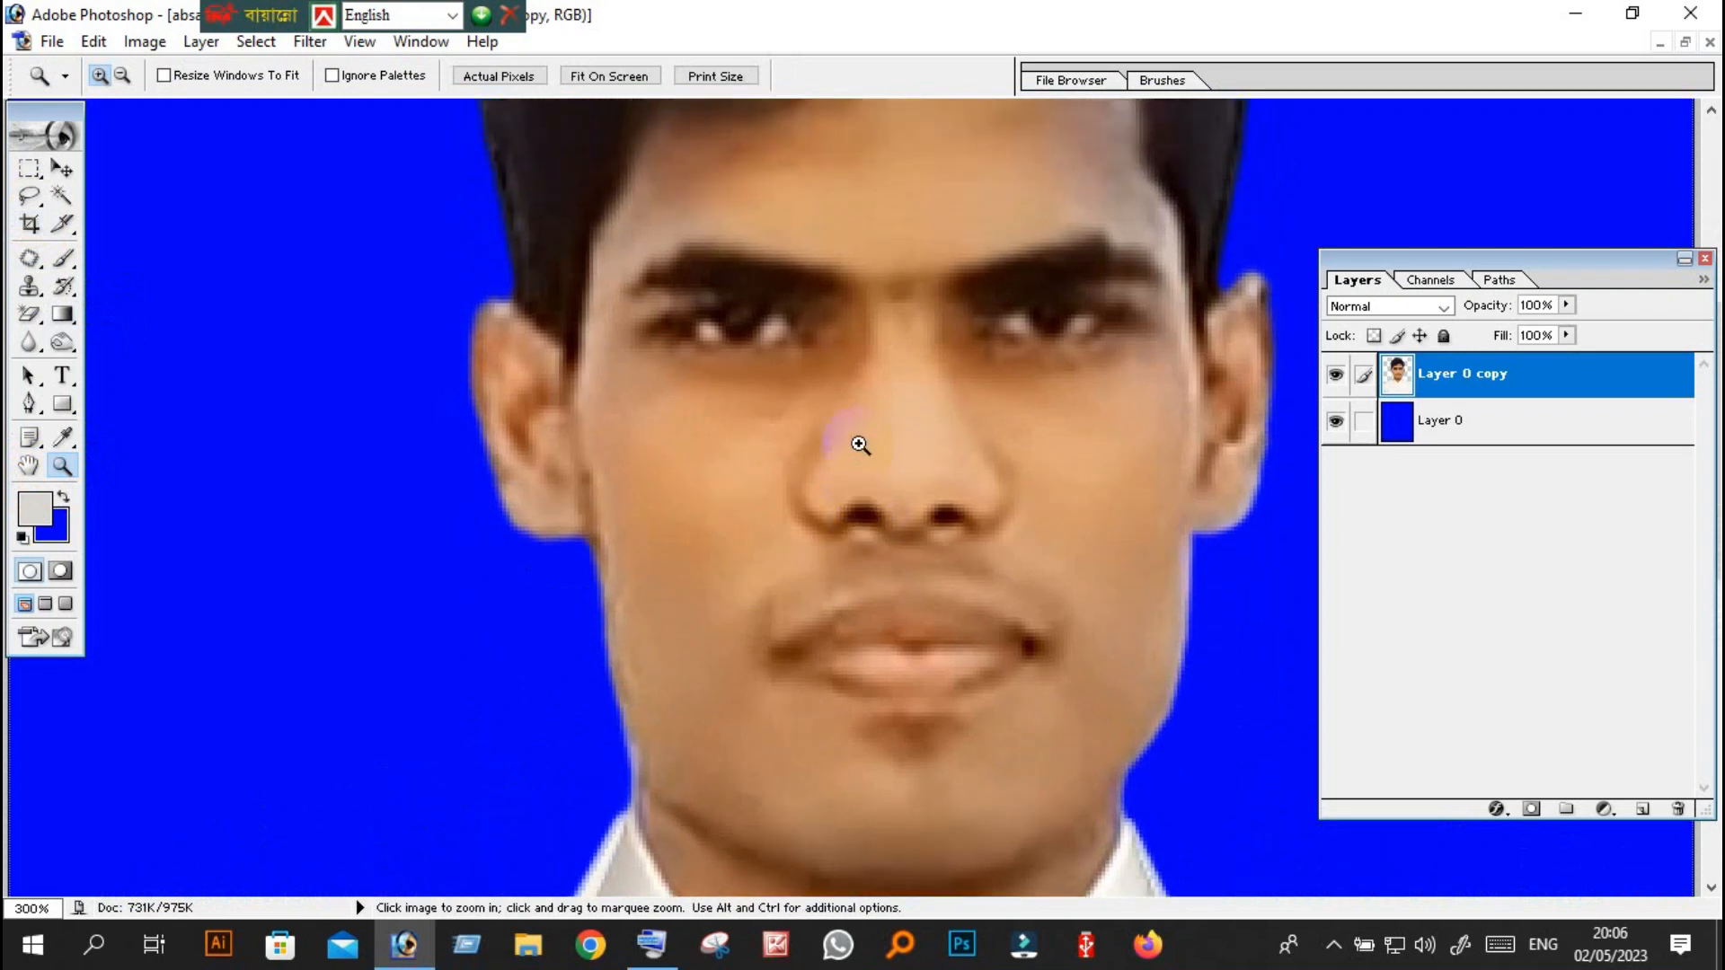
Brighten the portrait layer with Levels by setting the RGB white input level to 246.
{"action": "key", "text": "ctrl"}
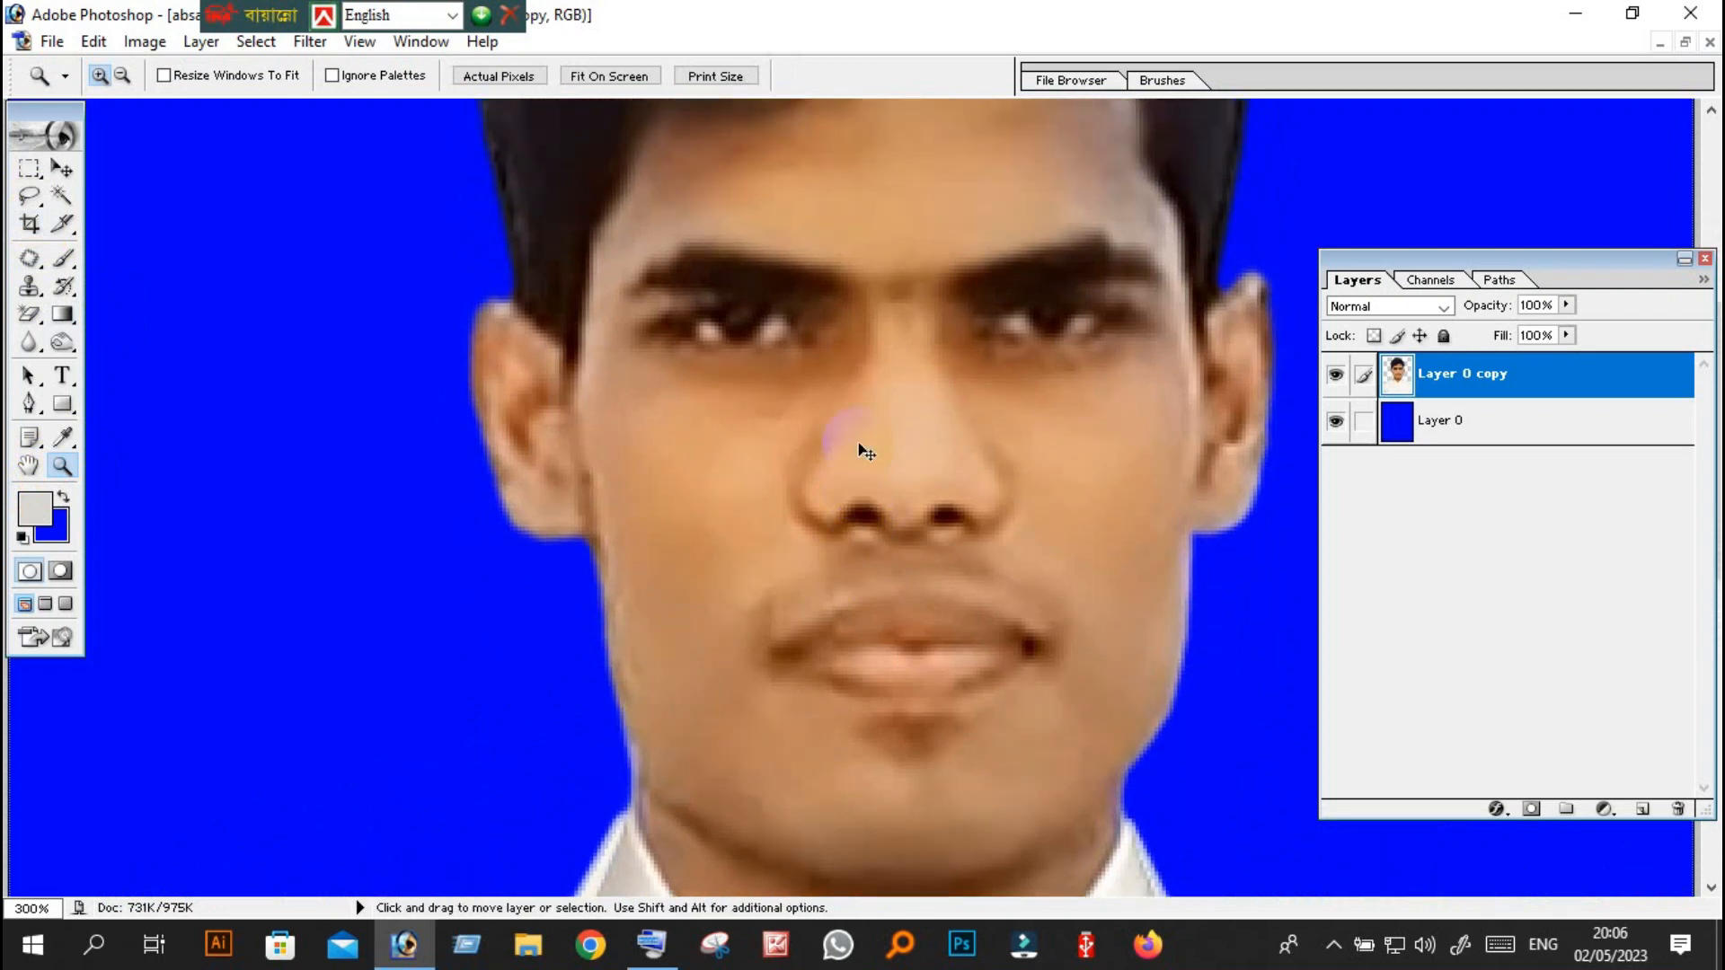
{"action": "key", "text": "ctrl+l"}
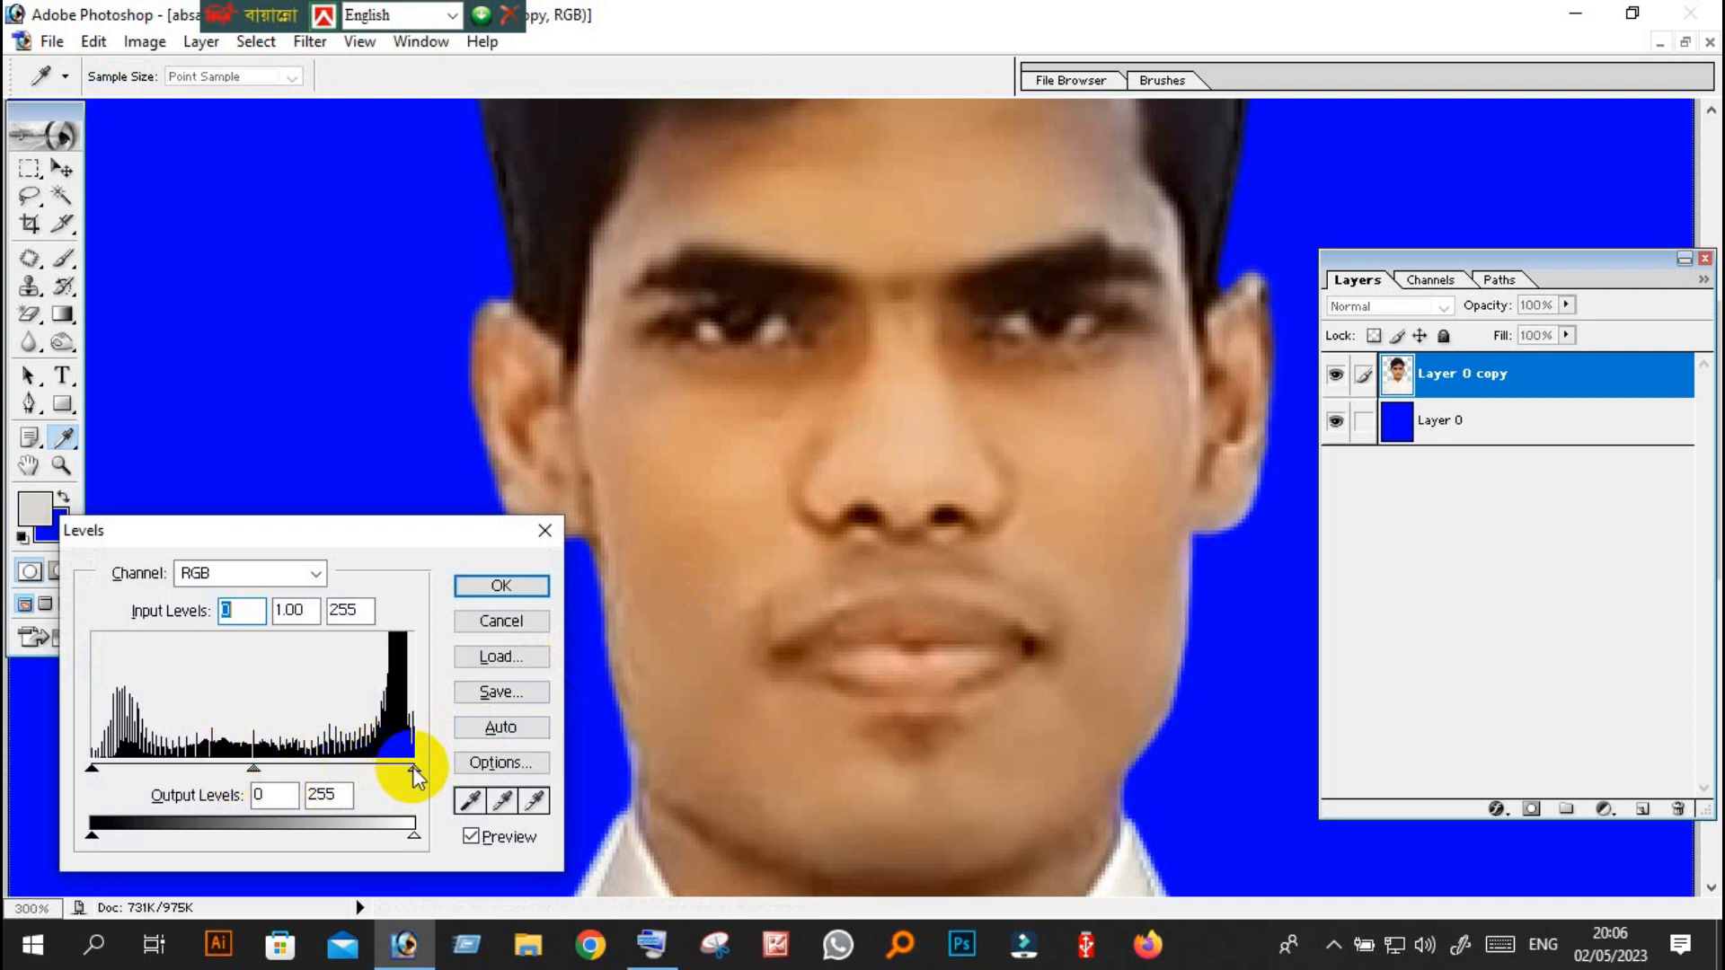
{"action": "mouse_move", "coordinate": [413, 770]}
{"action": "left_mouse_down"}
{"action": "mouse_move", "coordinate": [236, 765]}
{"action": "mouse_move", "coordinate": [411, 771]}
{"action": "left_mouse_up"}
{"action": "key", "text": "Return"}
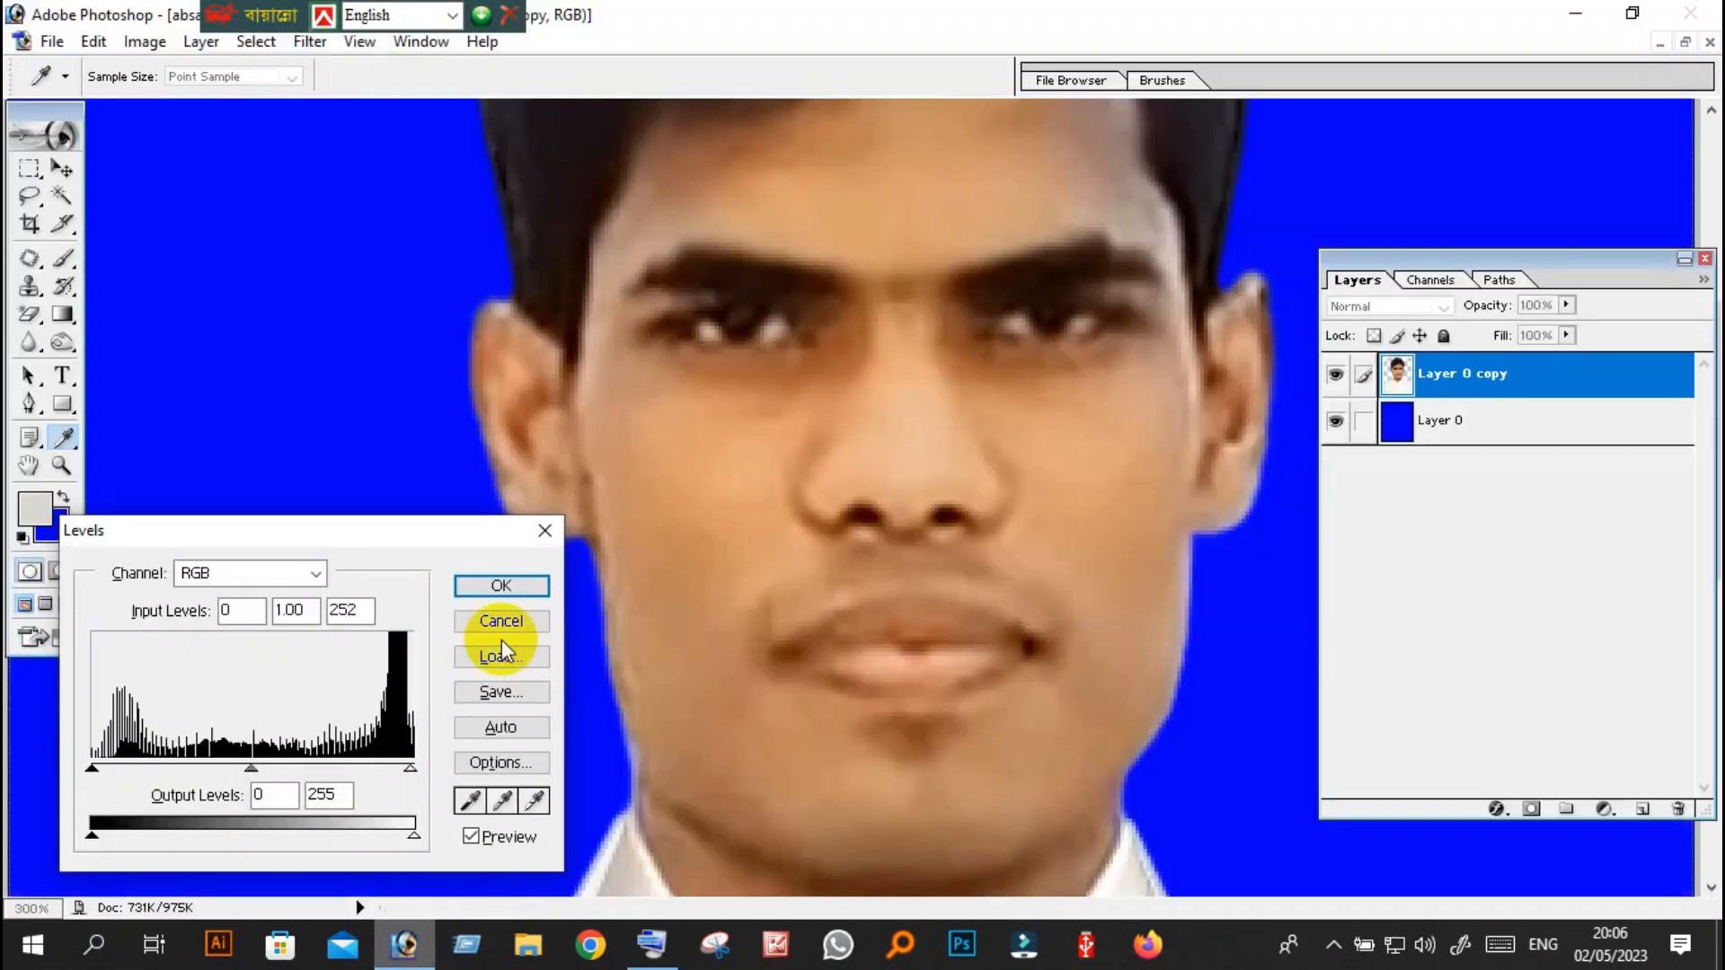
{"action": "left_click_drag", "start_coordinate": [409, 770], "coordinate": [403, 774]}
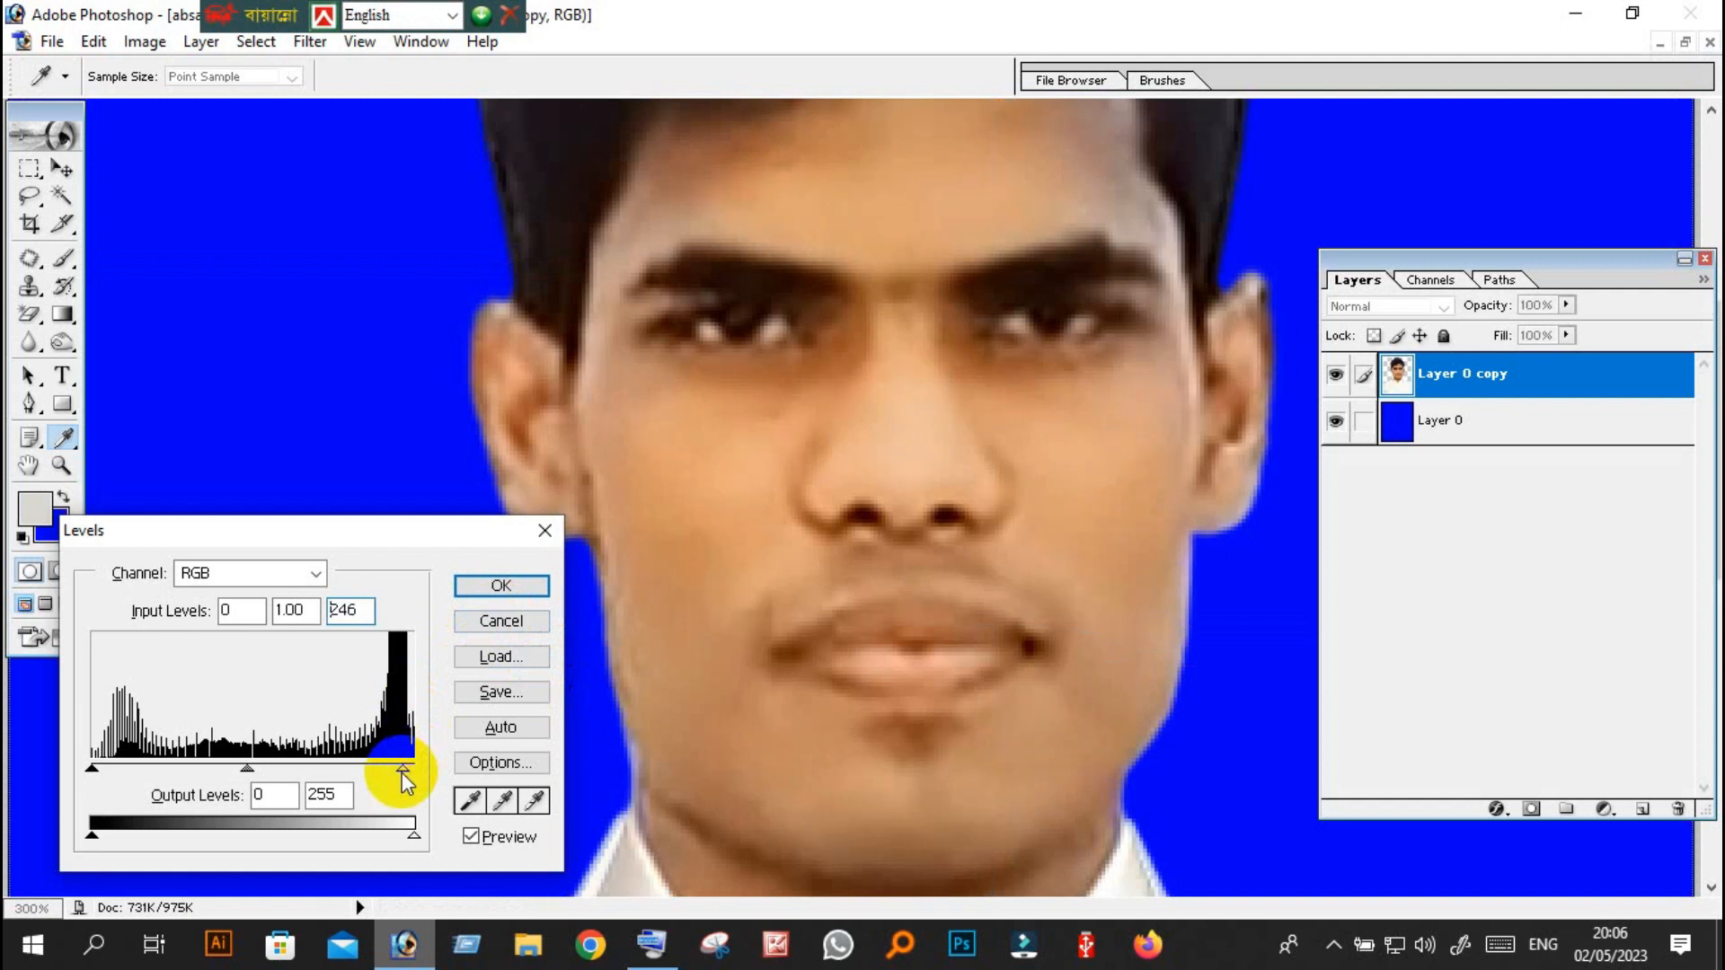
{"action": "left_click", "coordinate": [515, 585]}
{"action": "key", "text": "z"}
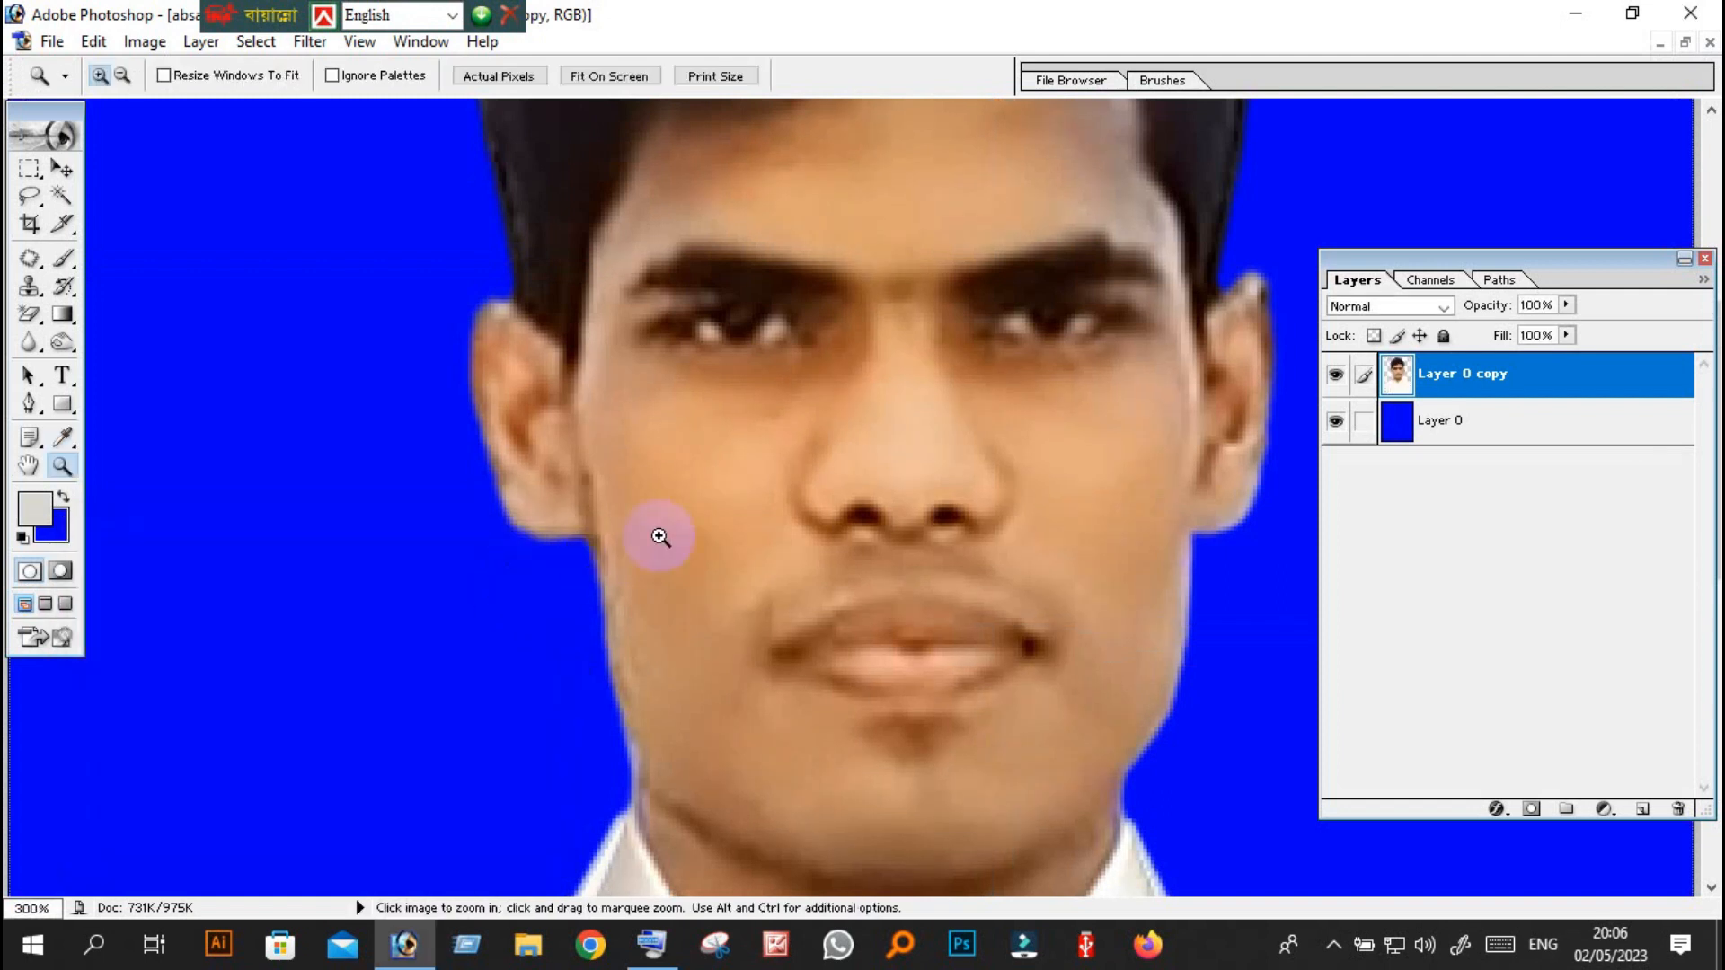
Lighten the portrait layer's midtones with an RGB Curves point at input 131, output 149.
{"action": "key", "text": "ctrl"}
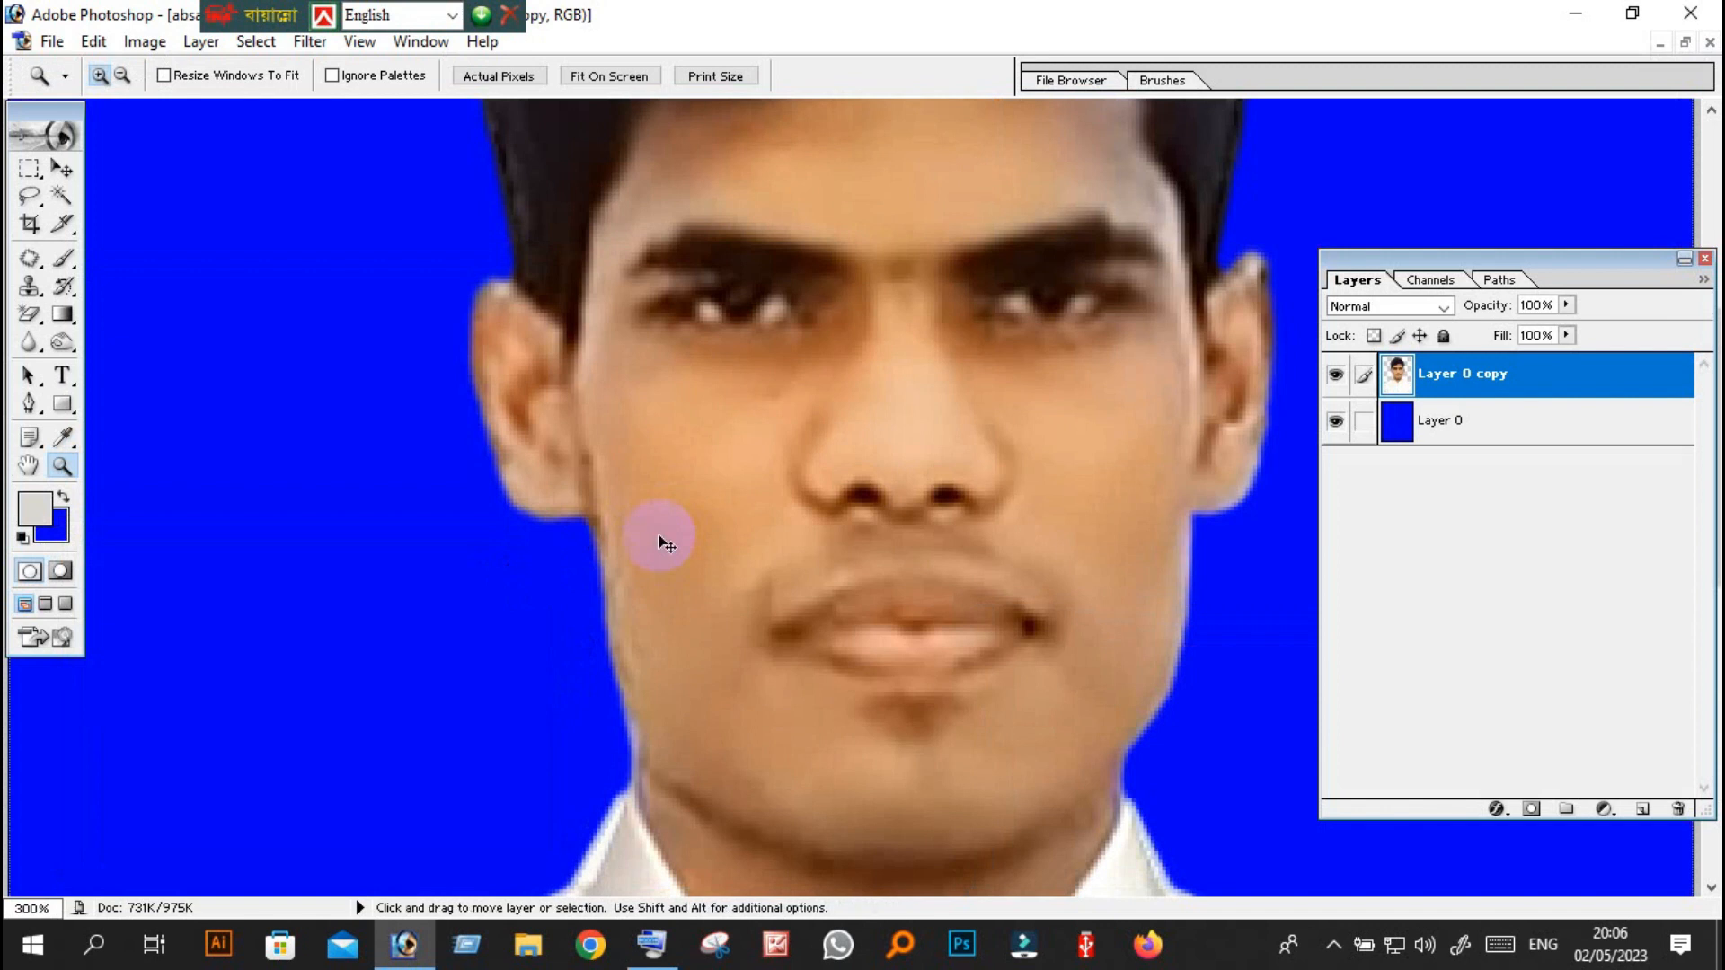
{"action": "key", "text": "ctrl+m"}
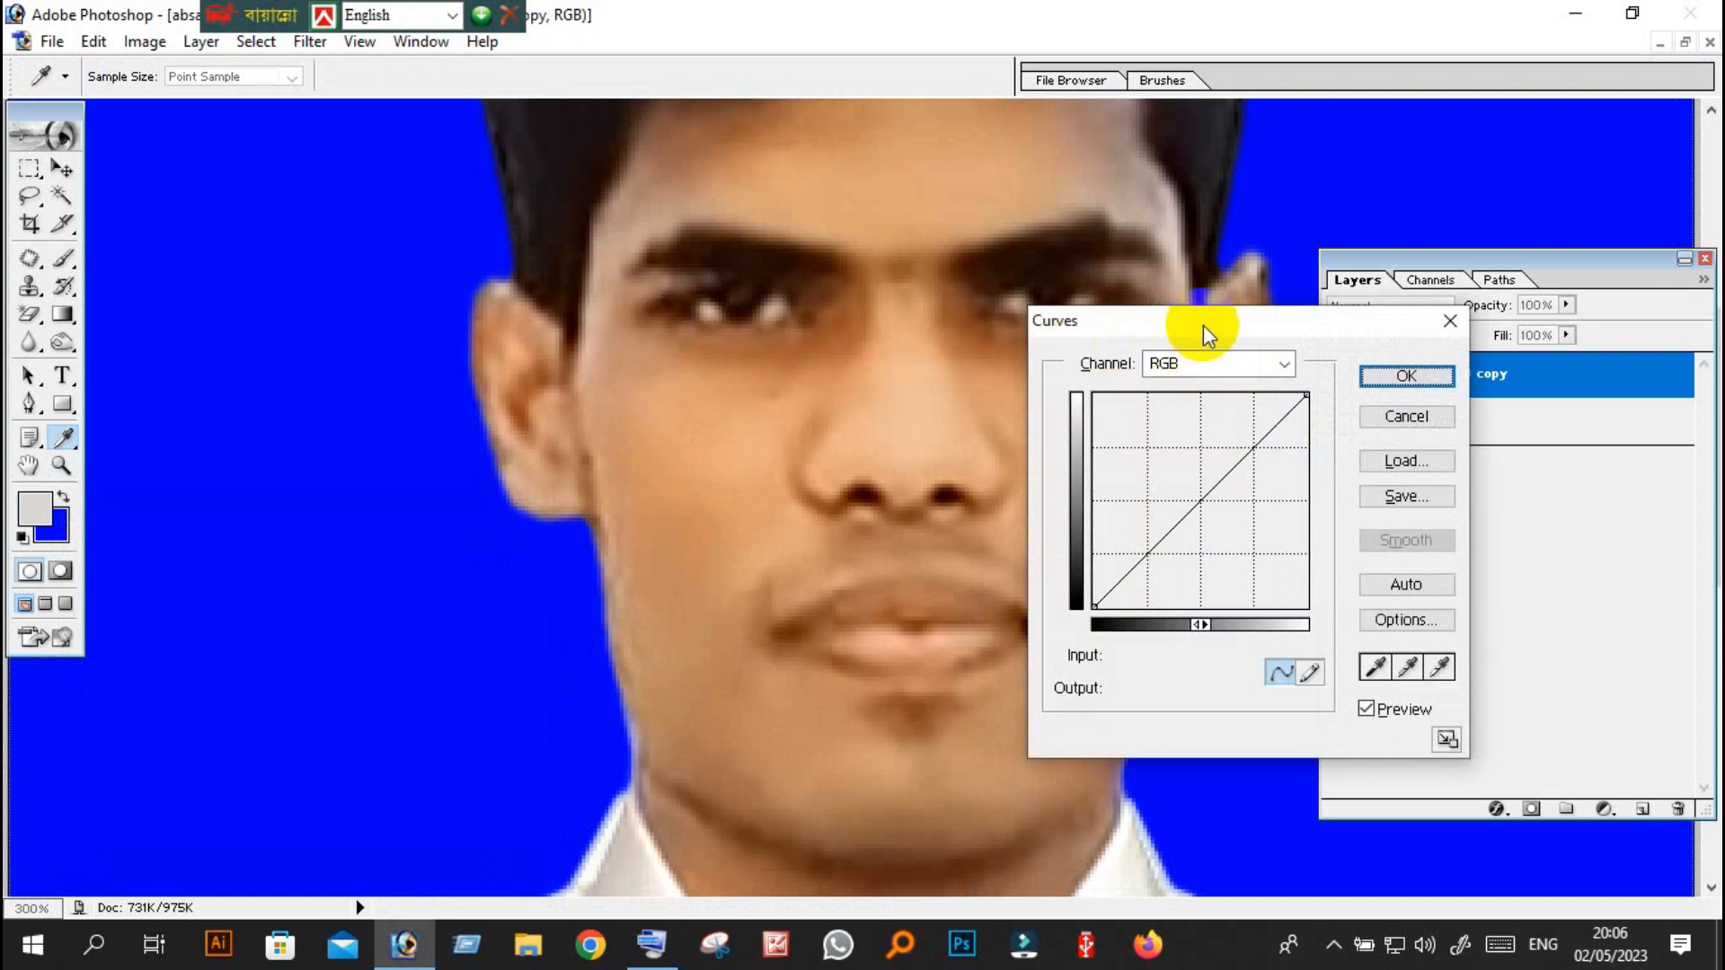
{"action": "left_click_drag", "start_coordinate": [1203, 324], "coordinate": [552, 292]}
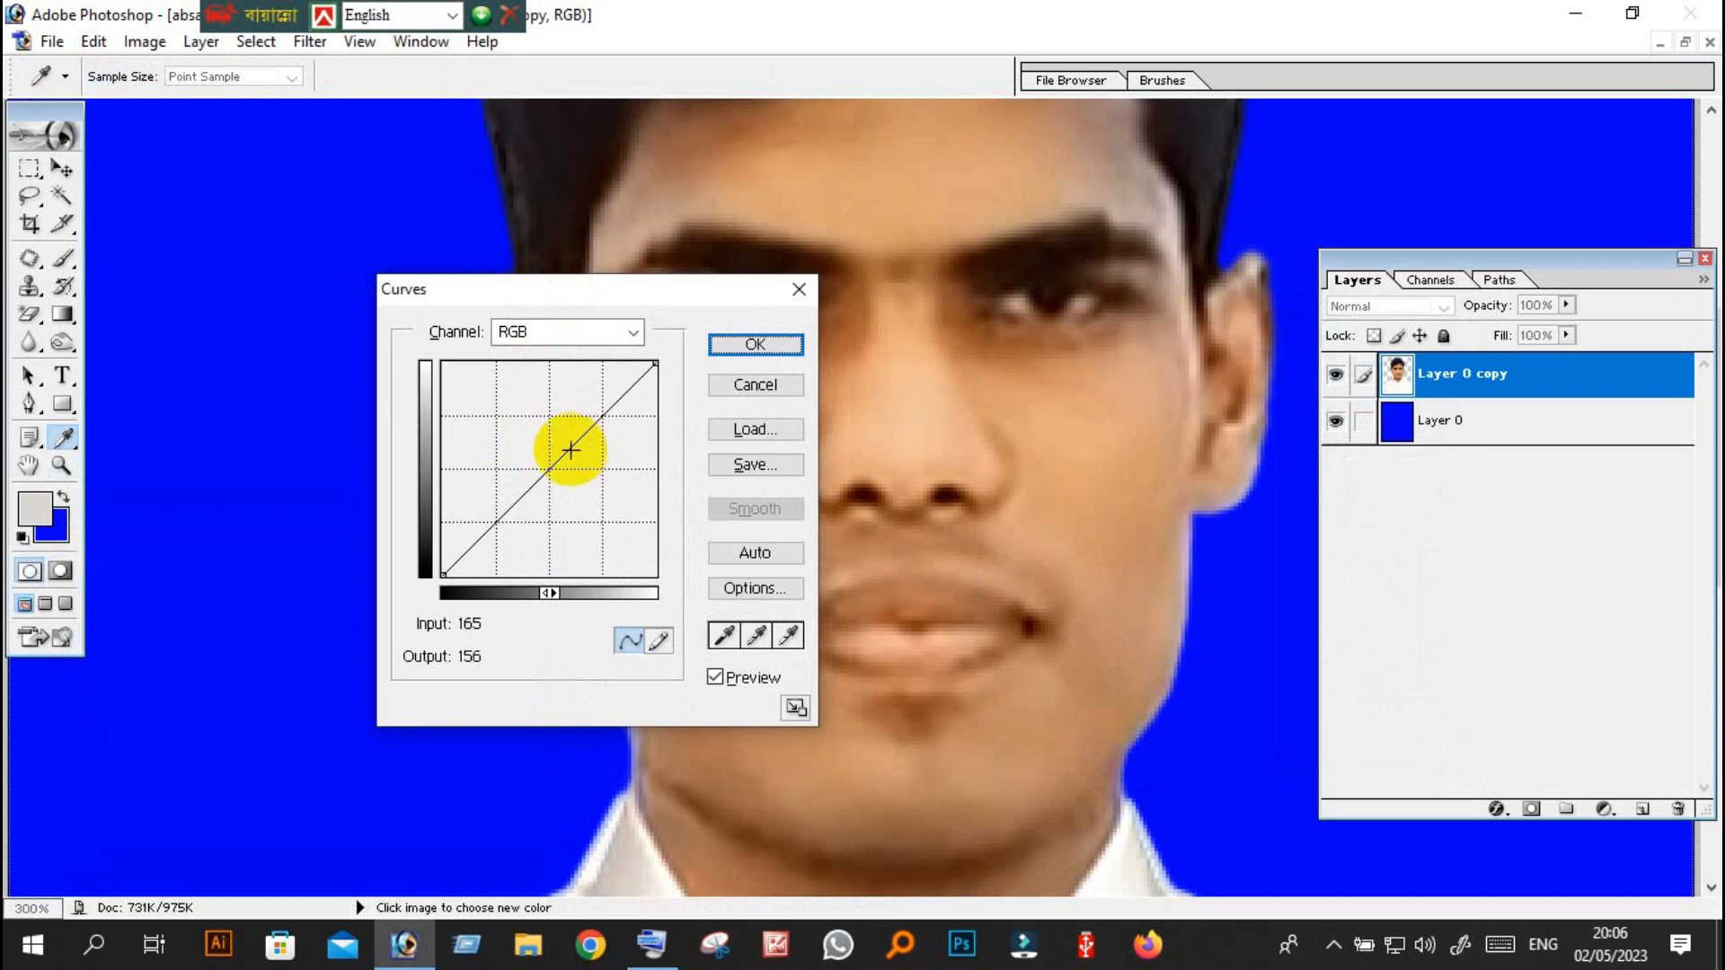
{"action": "left_click_drag", "start_coordinate": [539, 310], "coordinate": [225, 257]}
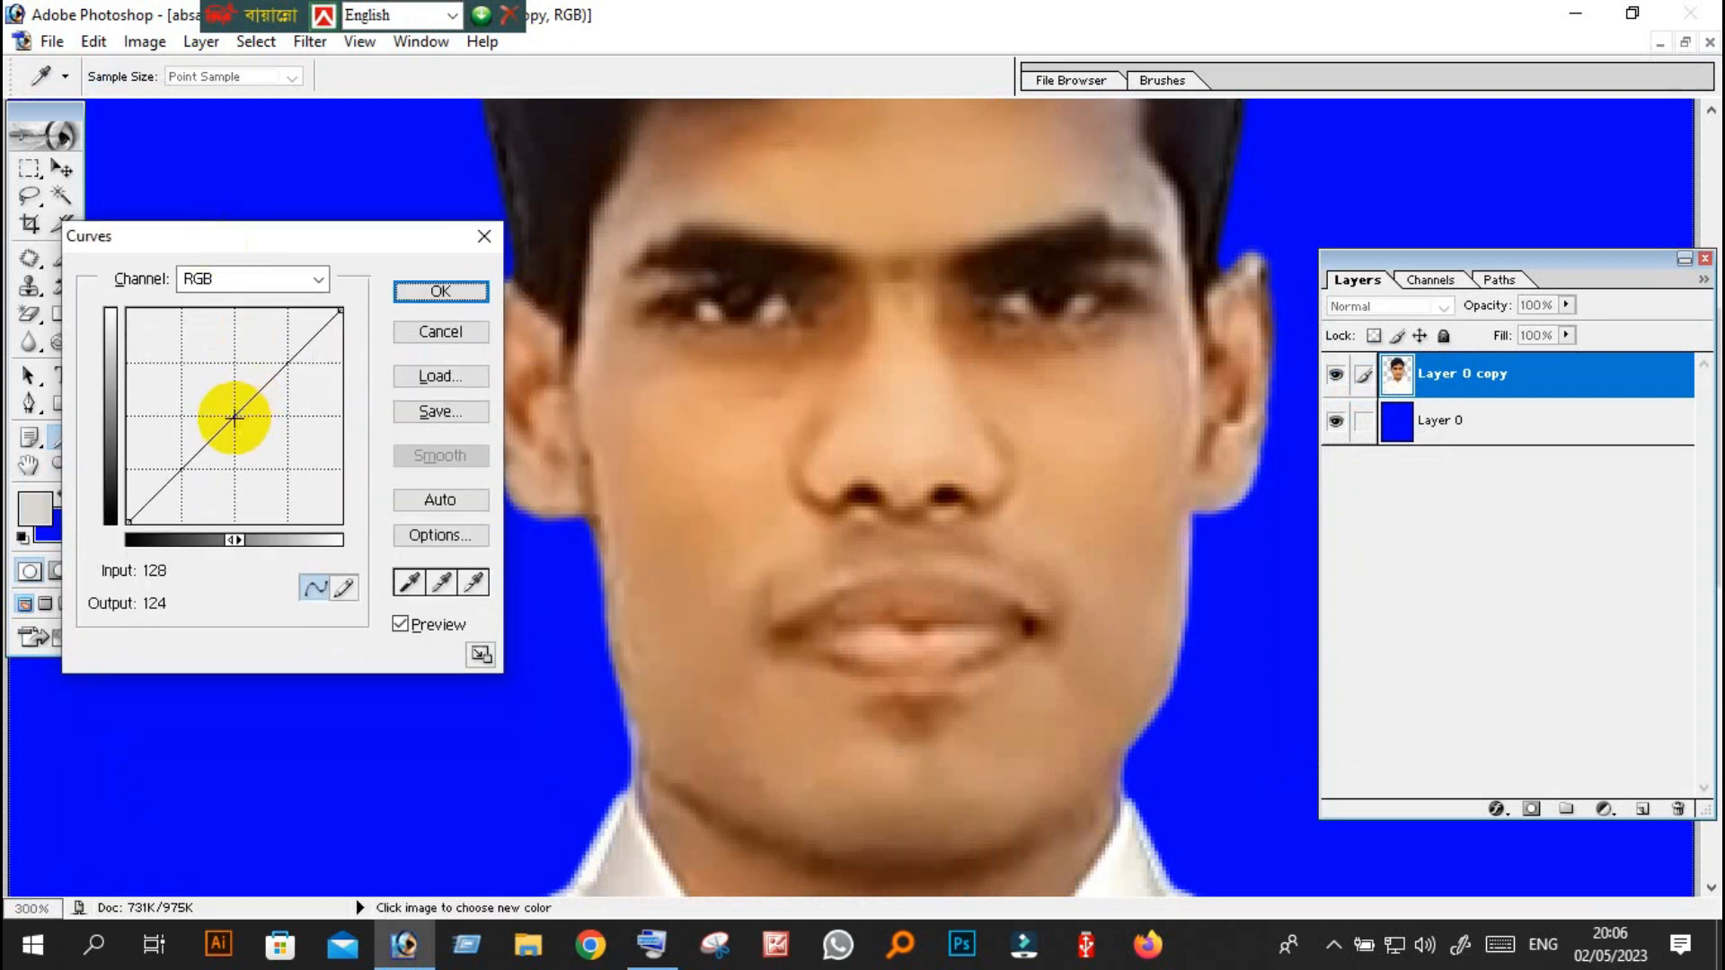
{"action": "left_click_drag", "start_coordinate": [233, 414], "coordinate": [228, 409]}
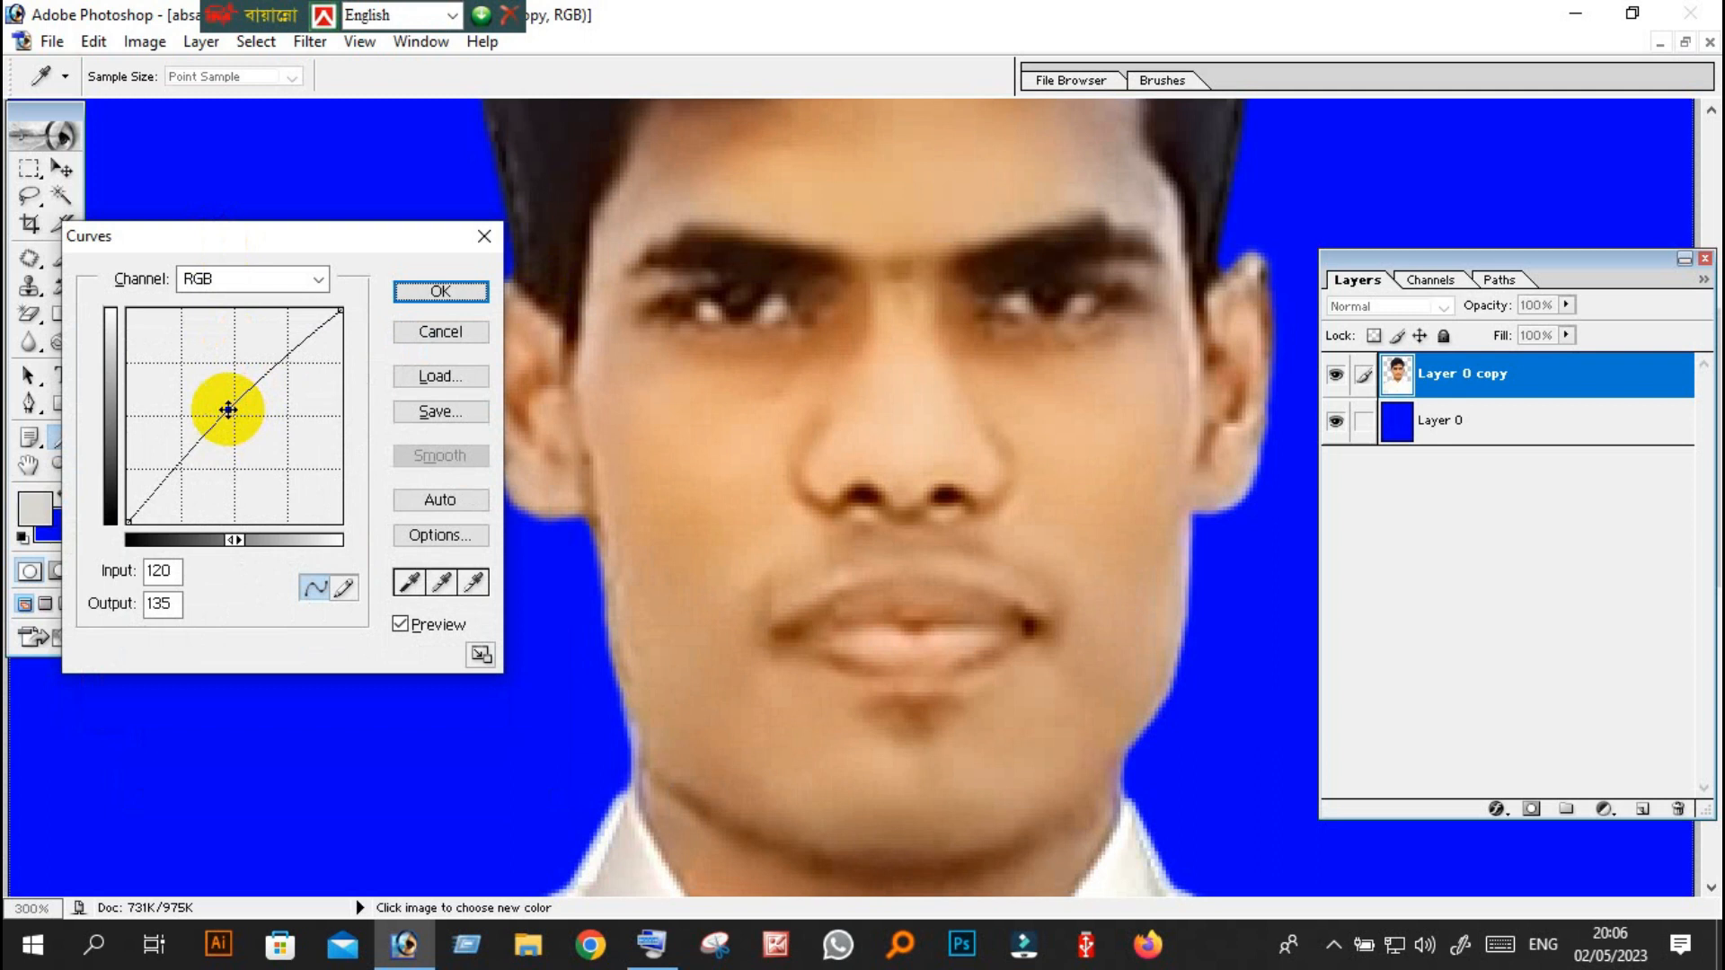
{"action": "mouse_move", "coordinate": [228, 409]}
{"action": "left_mouse_down"}
{"action": "mouse_move", "coordinate": [305, 467]}
{"action": "mouse_move", "coordinate": [246, 435]}
{"action": "mouse_move", "coordinate": [196, 373]}
{"action": "mouse_move", "coordinate": [237, 398]}
{"action": "left_mouse_up"}
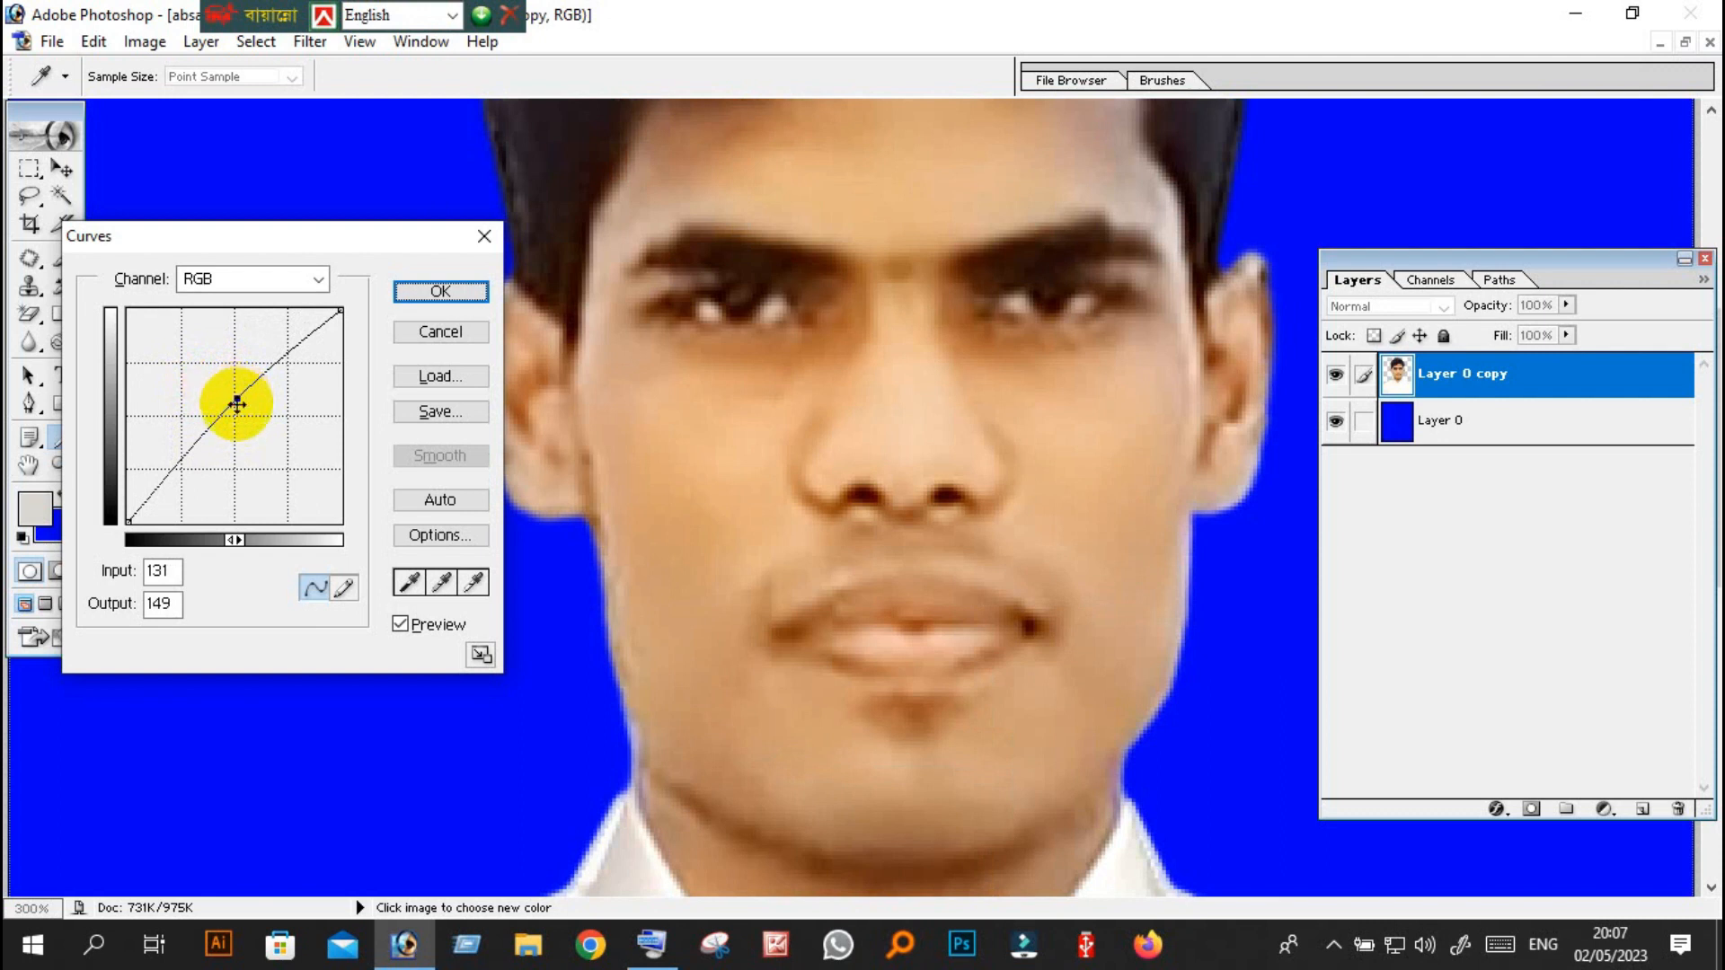
{"action": "left_click", "coordinate": [456, 290]}
Fit the portrait on screen and examine its overall skin and shirt tones at several smaller sizes.
{"action": "right_click", "coordinate": [329, 429]}
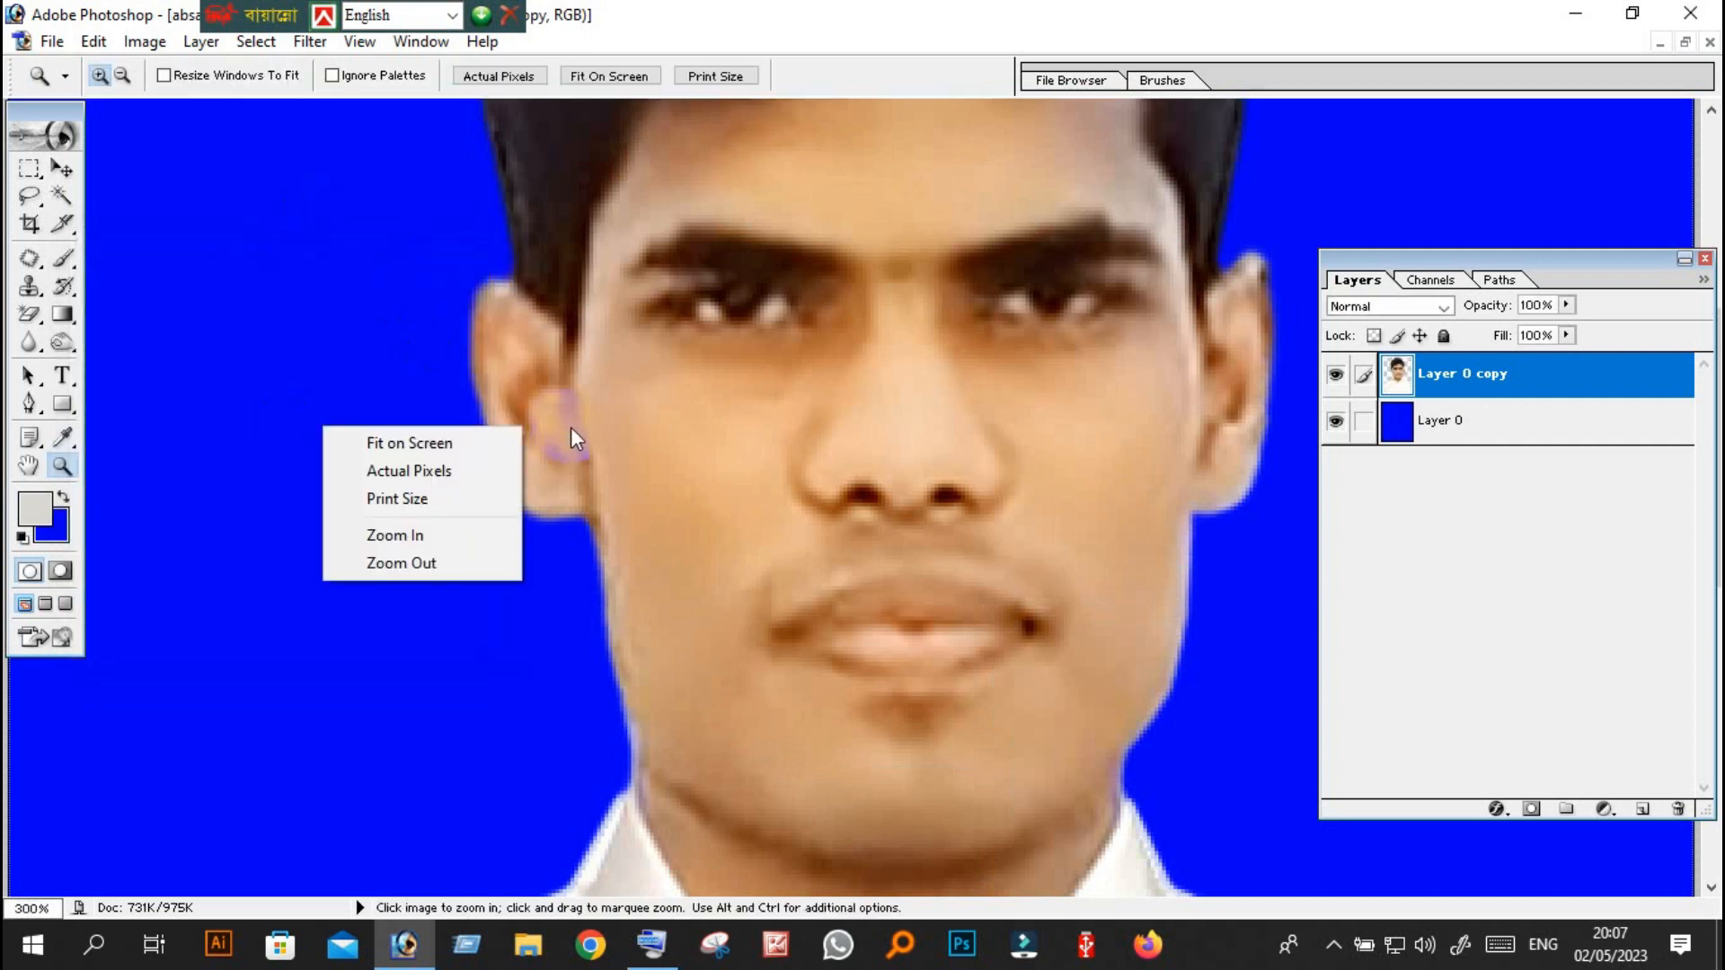
{"action": "left_click", "coordinate": [463, 444]}
{"action": "scroll", "coordinate": [1284, 554], "scroll_direction": "down", "scroll_amount": 3}
{"action": "scroll", "coordinate": [1285, 554], "scroll_direction": "up", "scroll_amount": 3}
{"action": "scroll", "coordinate": [1287, 554], "scroll_direction": "down", "scroll_amount": 2}
{"action": "scroll", "coordinate": [1287, 555], "scroll_direction": "up", "scroll_amount": 2}
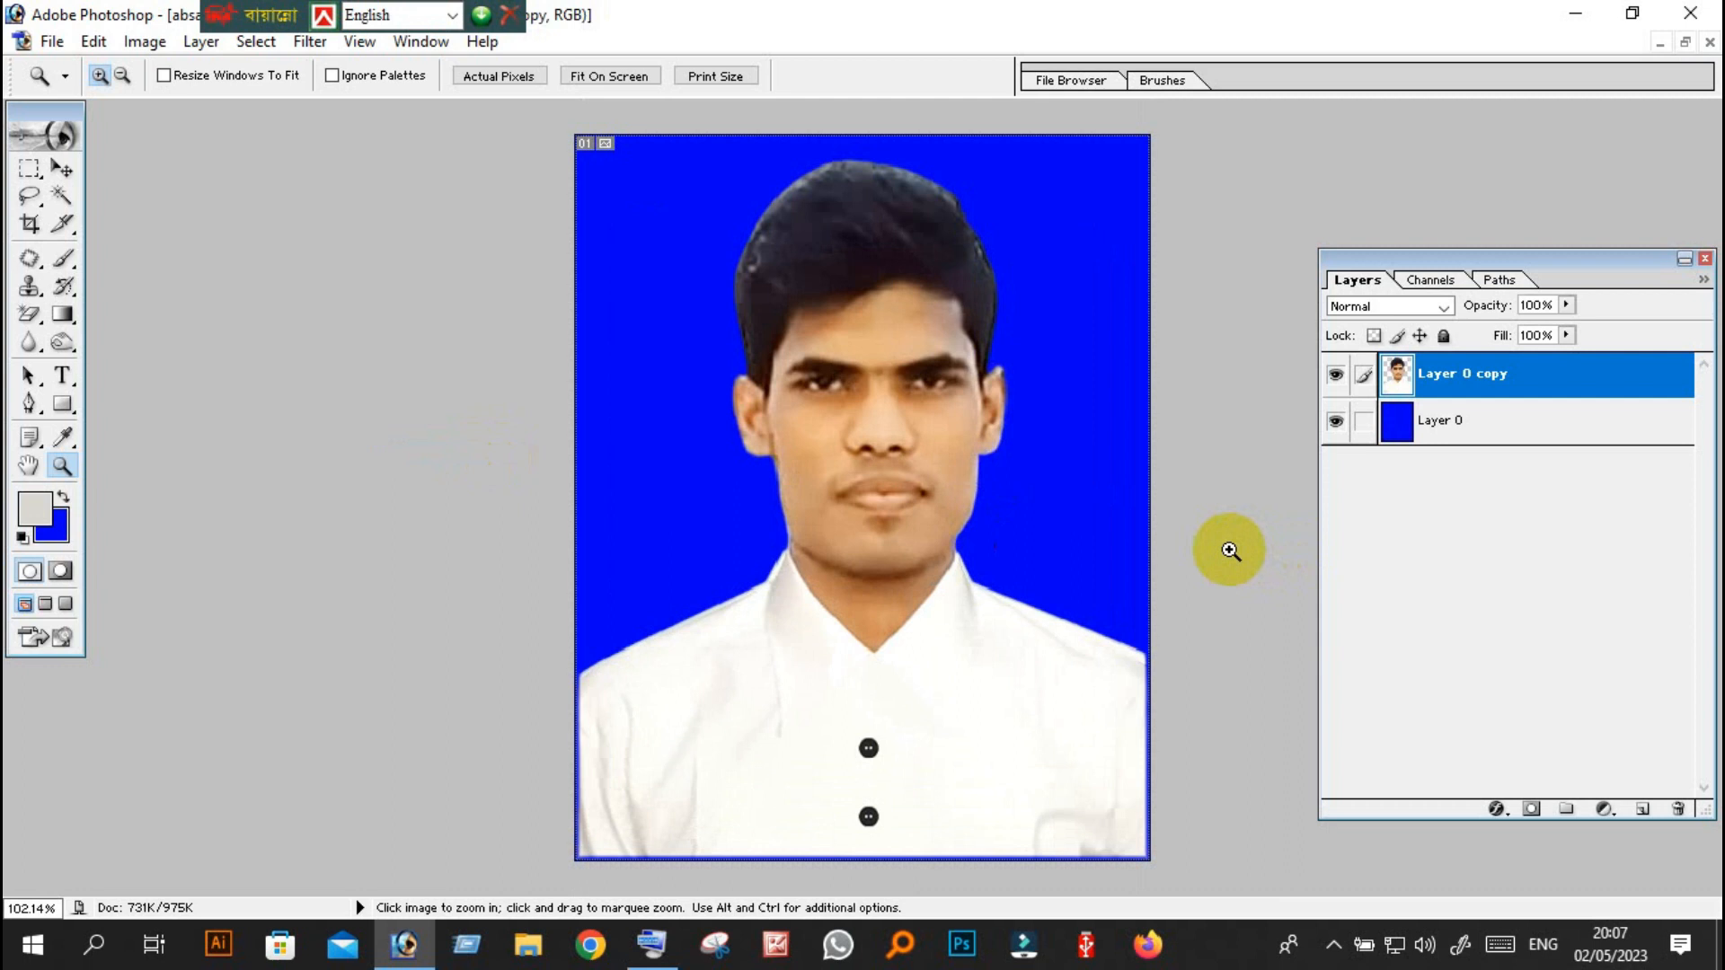
{"action": "scroll", "coordinate": [1231, 550], "scroll_direction": "down", "scroll_amount": 4}
{"action": "scroll", "coordinate": [1233, 550], "scroll_direction": "up", "scroll_amount": 3}
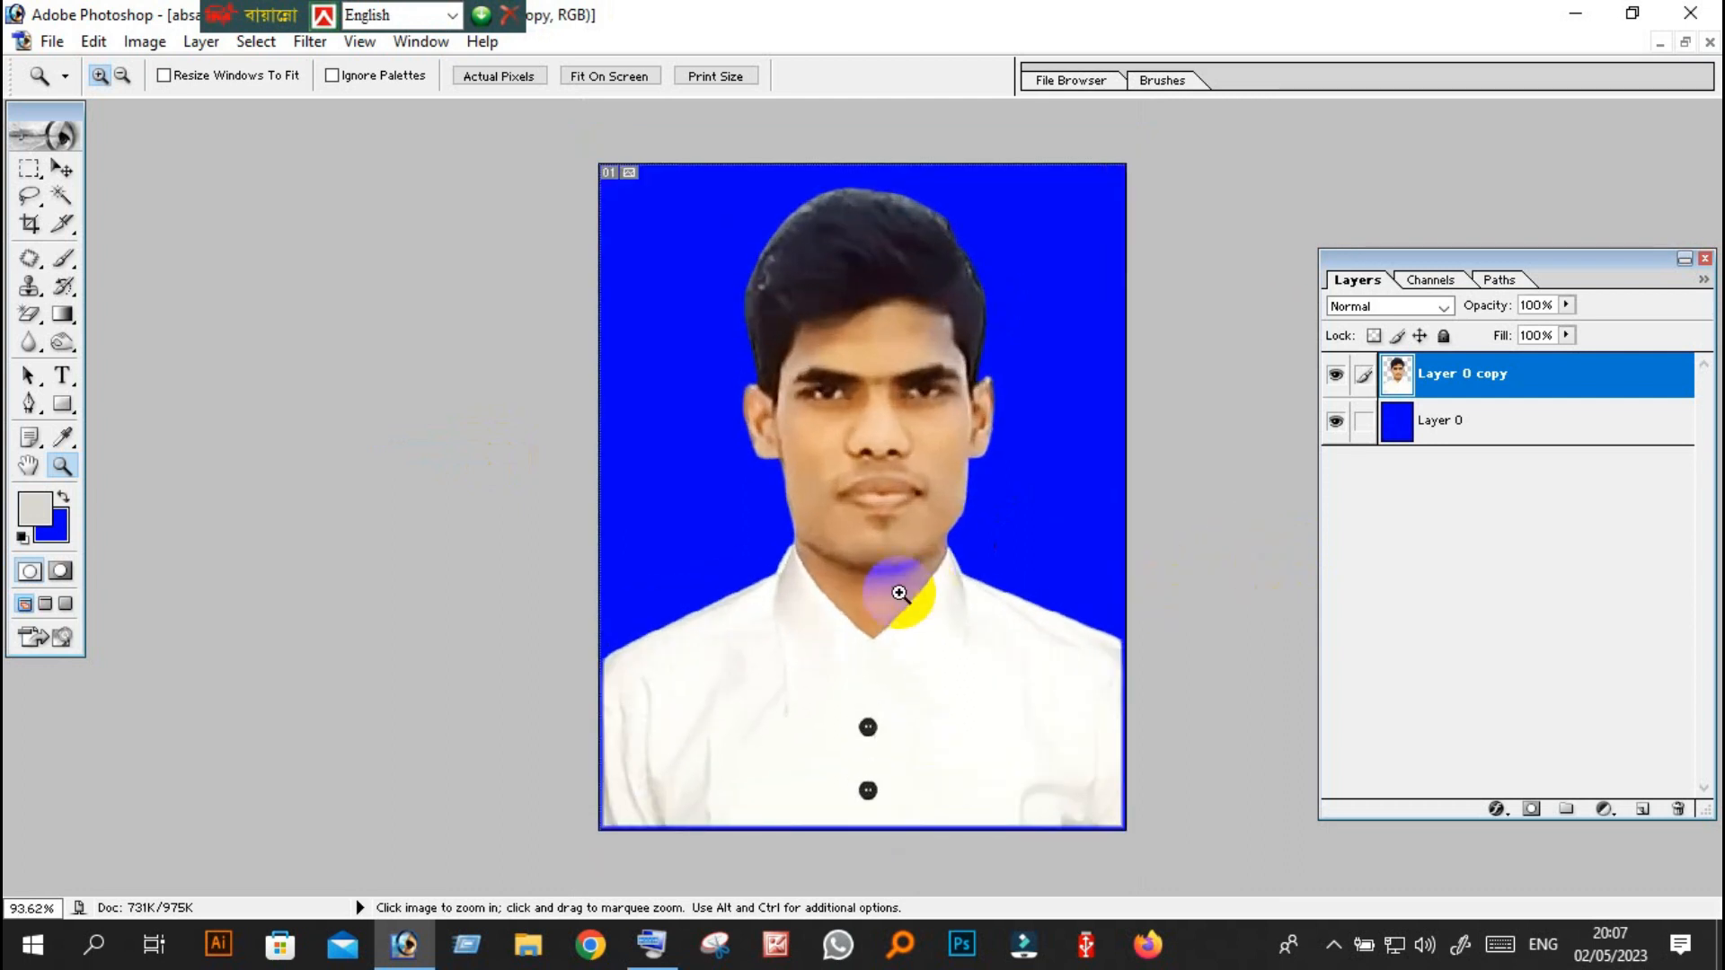
{"action": "scroll", "coordinate": [899, 593], "scroll_direction": "down", "scroll_amount": 3}
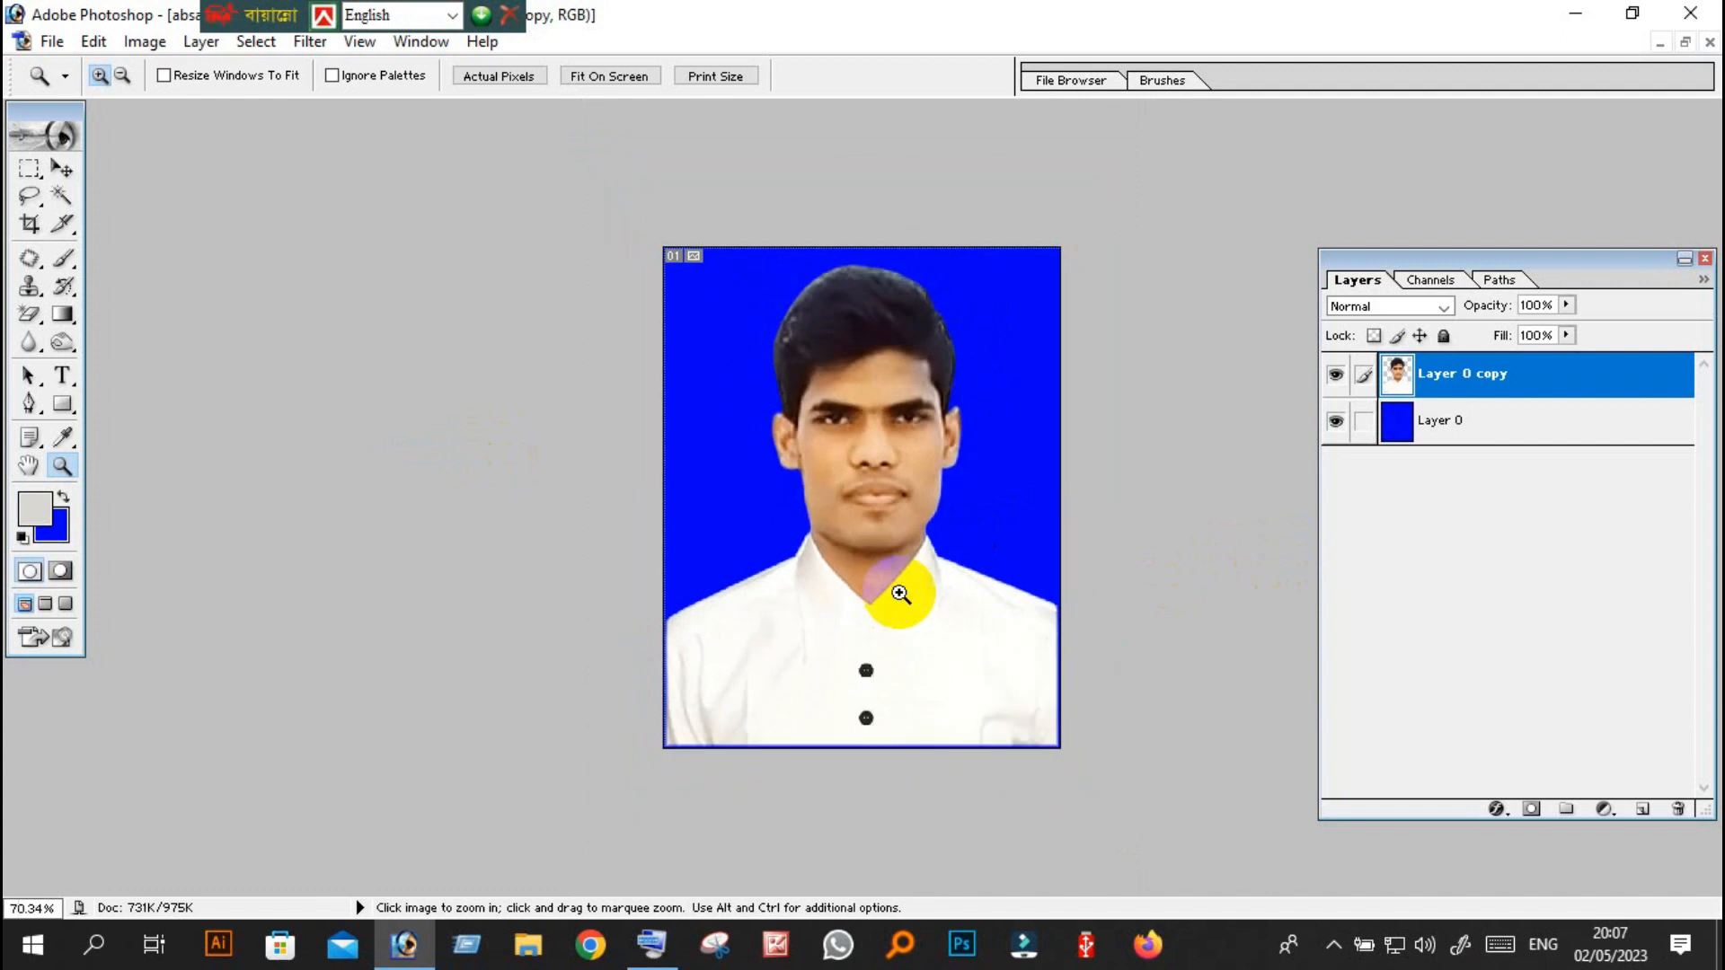
{"action": "scroll", "coordinate": [907, 580], "scroll_direction": "down", "scroll_amount": 3}
{"action": "scroll", "coordinate": [907, 579], "scroll_direction": "up", "scroll_amount": 2}
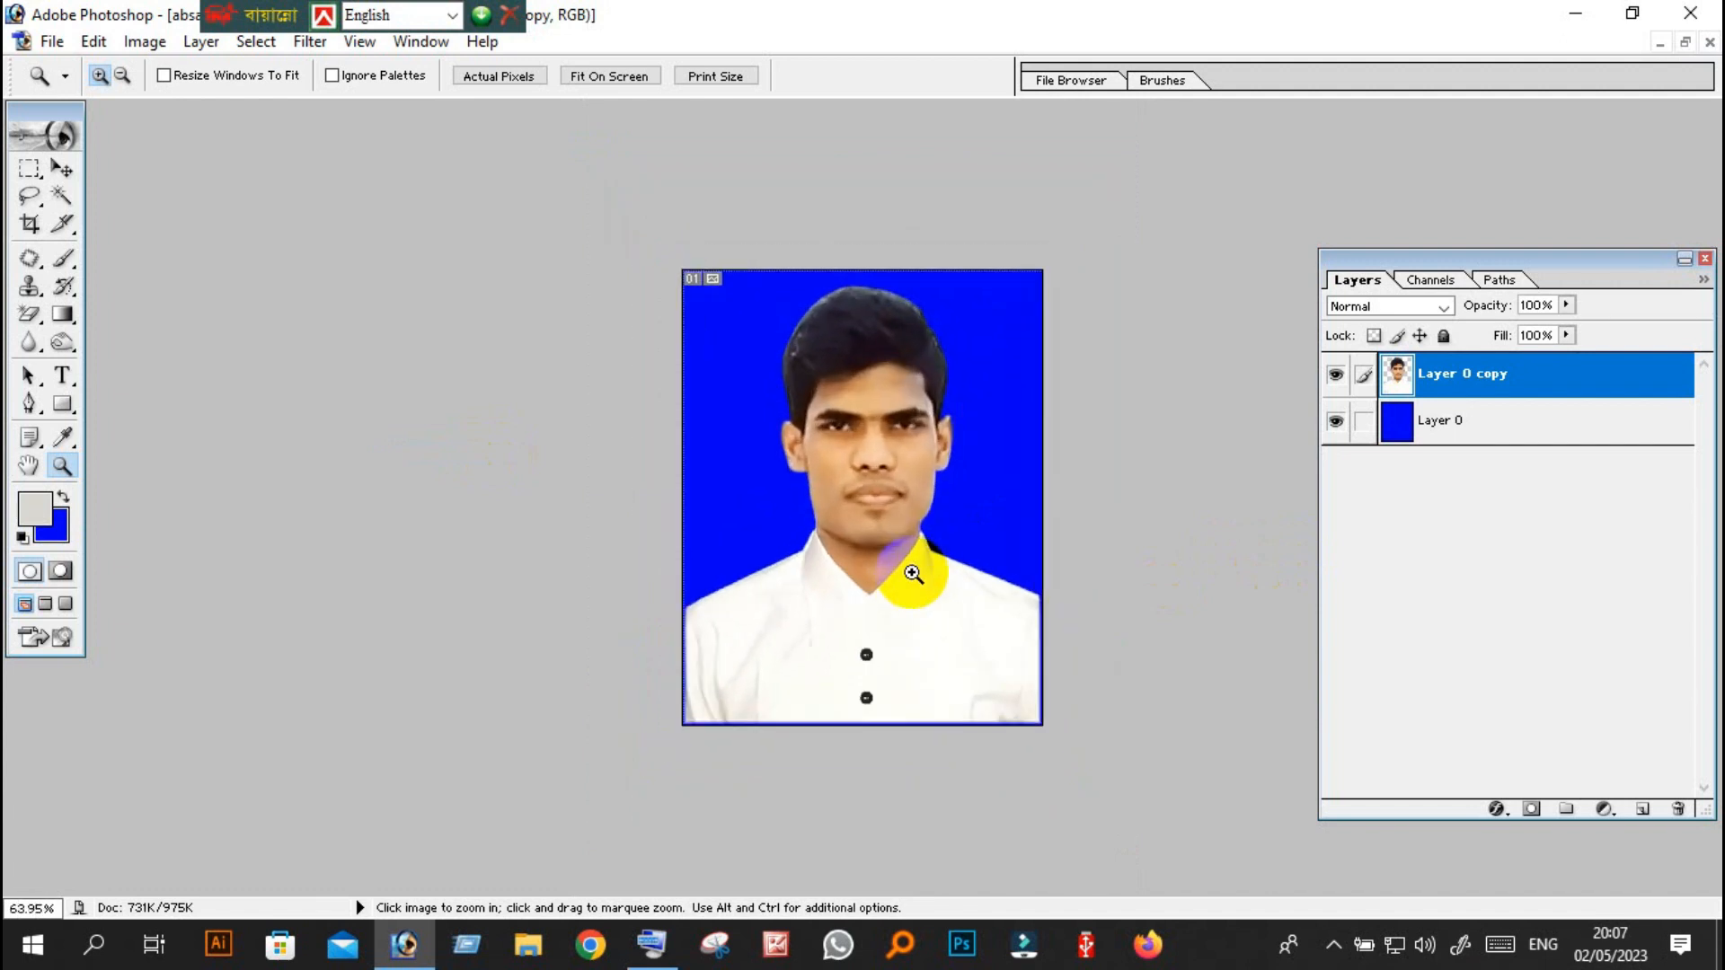
{"action": "scroll", "coordinate": [907, 582], "scroll_direction": "up", "scroll_amount": 2}
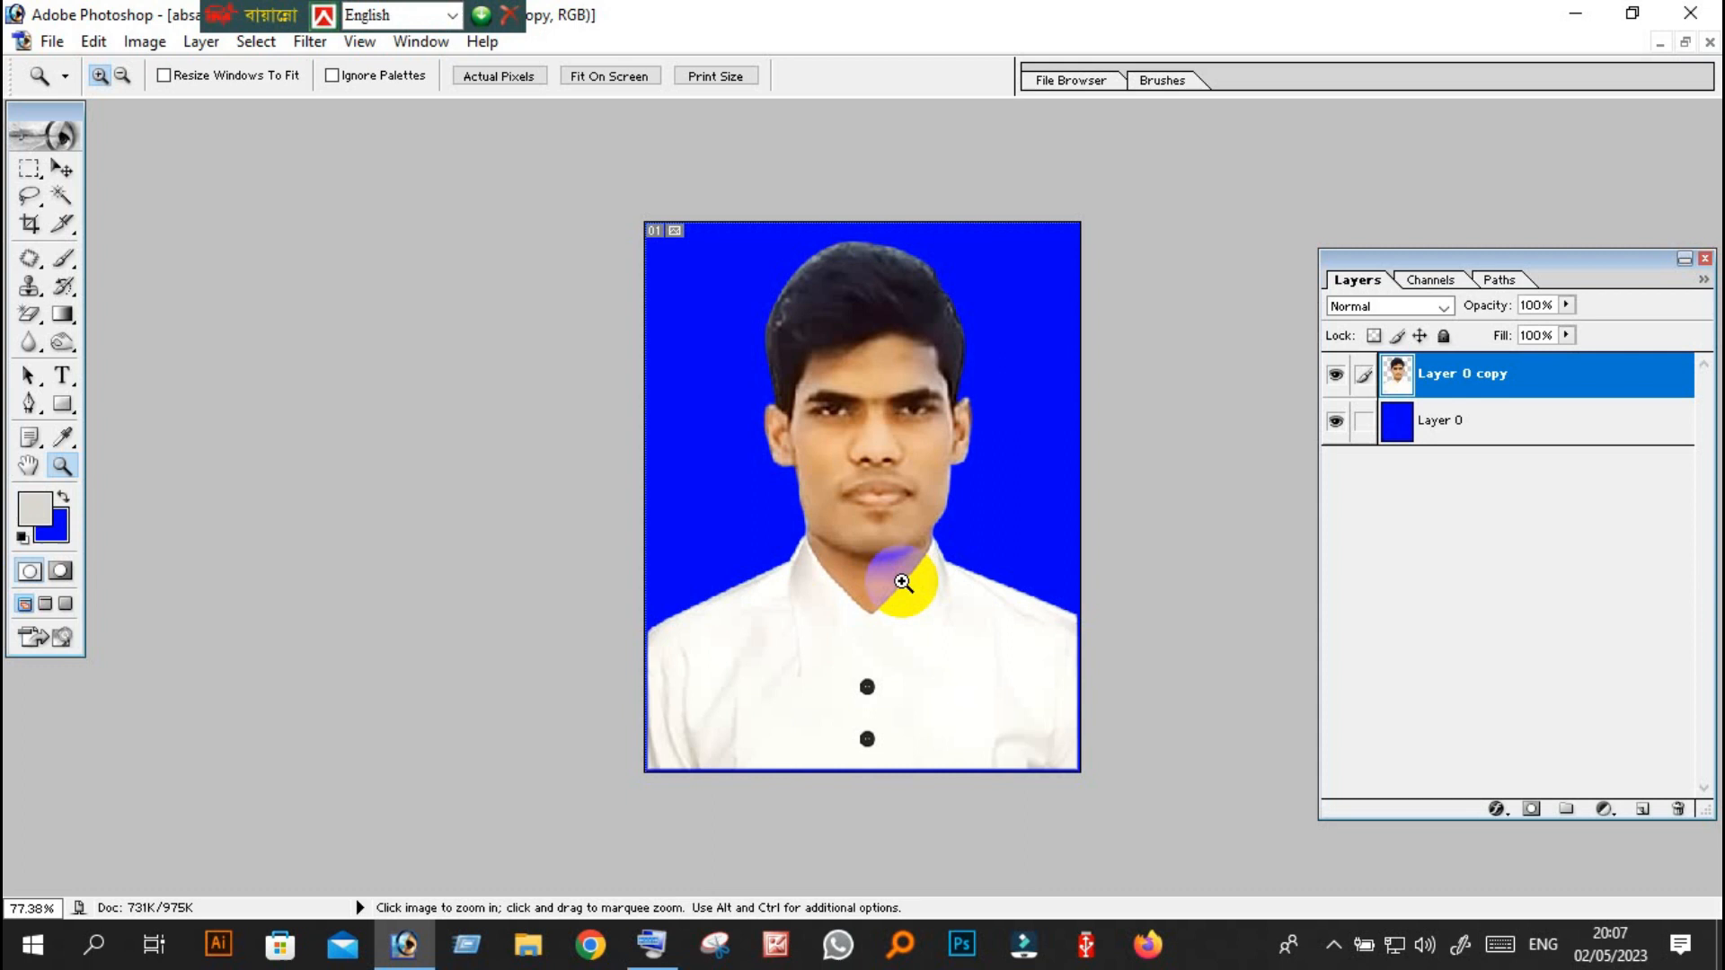
{"action": "scroll", "coordinate": [965, 550], "scroll_direction": "up", "scroll_amount": 3}
{"action": "scroll", "coordinate": [967, 550], "scroll_direction": "down", "scroll_amount": 3}
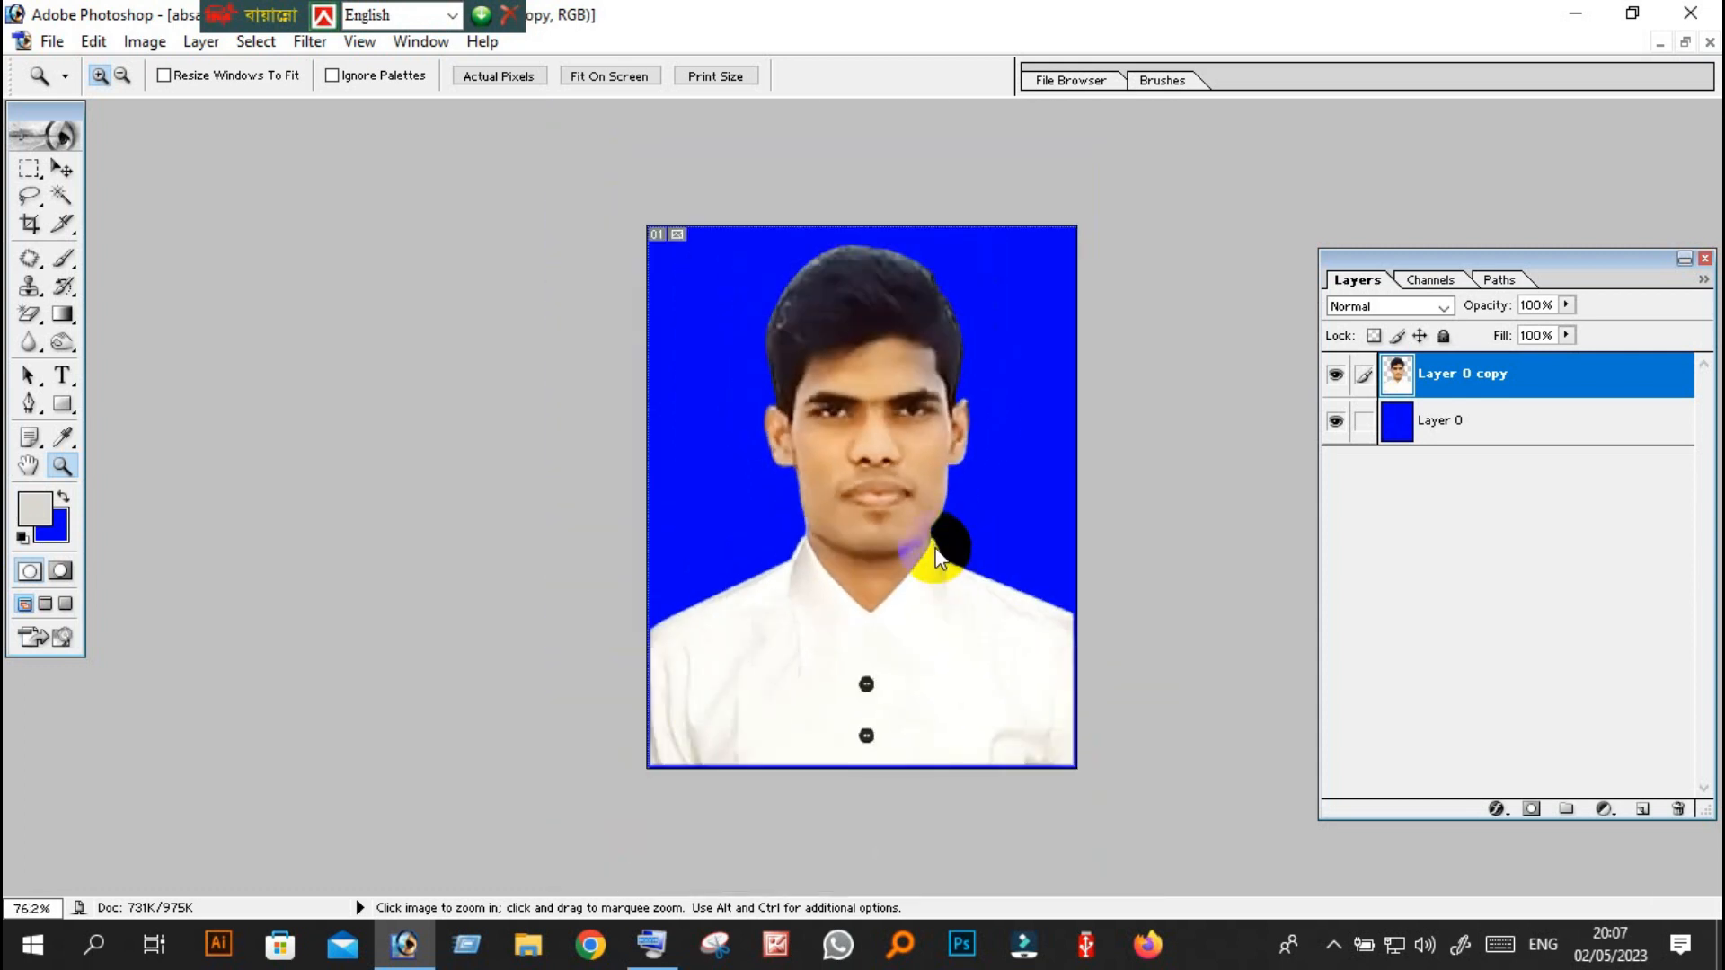
{"action": "right_click", "coordinate": [948, 554]}
{"action": "left_click", "coordinate": [979, 561]}
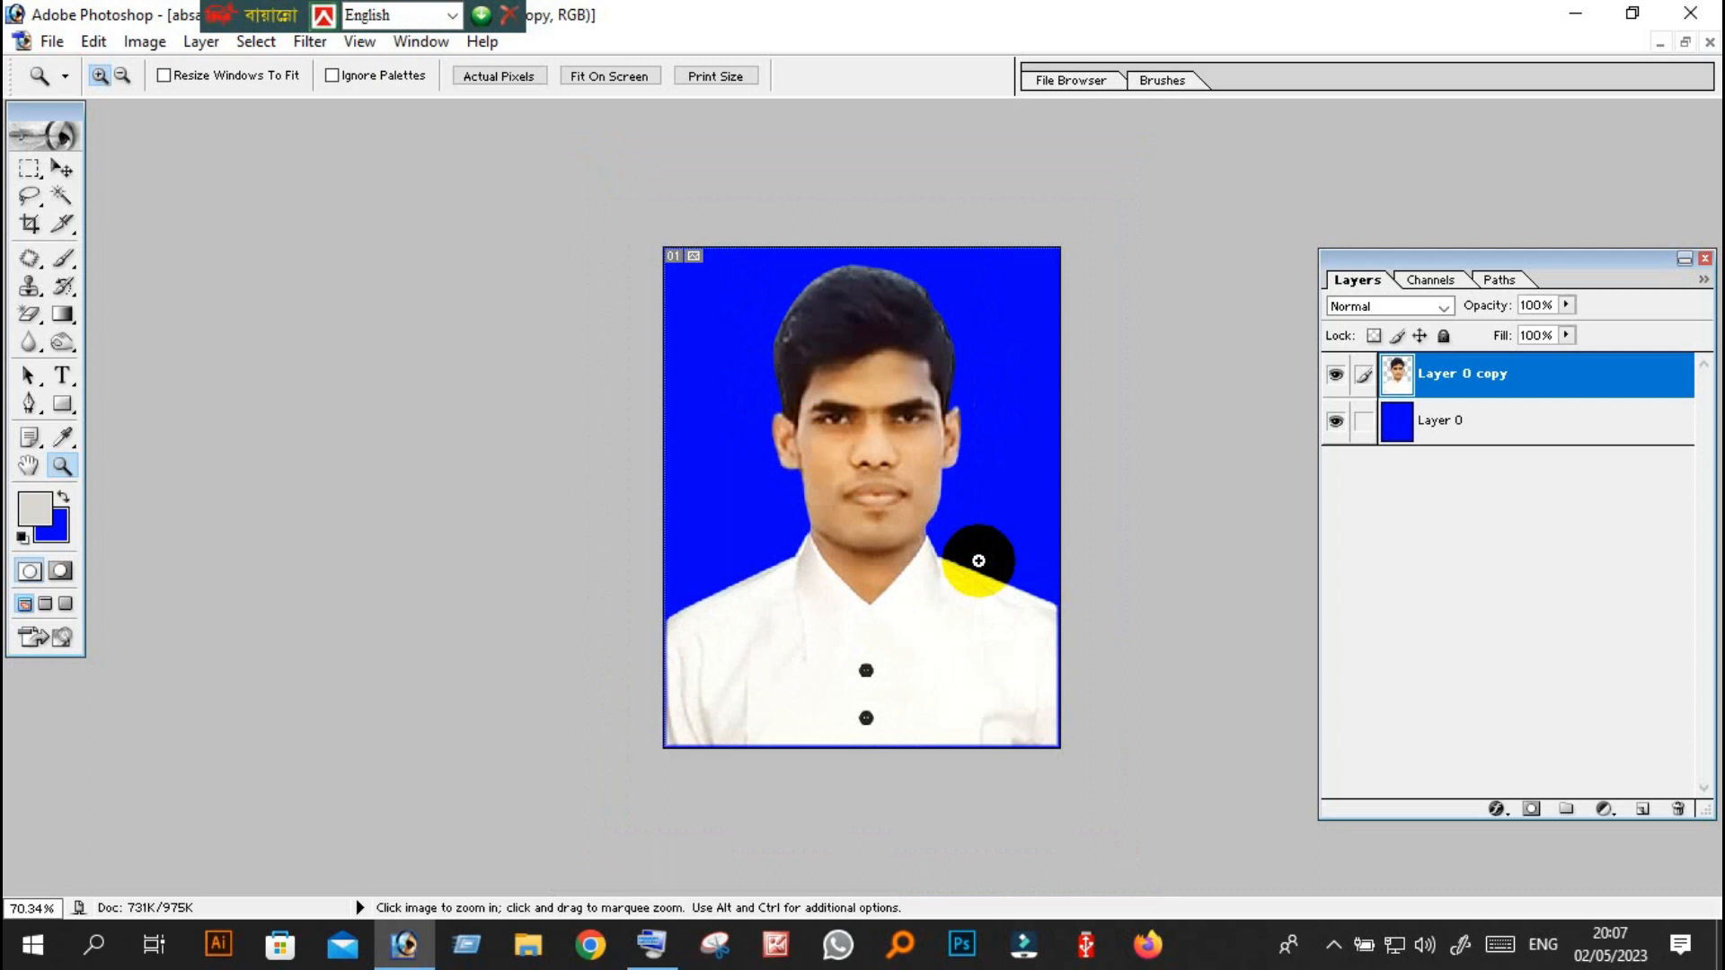
{"action": "scroll", "coordinate": [980, 561], "scroll_direction": "up", "scroll_amount": 3}
{"action": "scroll", "coordinate": [979, 561], "scroll_direction": "down", "scroll_amount": 5}
{"action": "scroll", "coordinate": [979, 561], "scroll_direction": "up", "scroll_amount": 2}
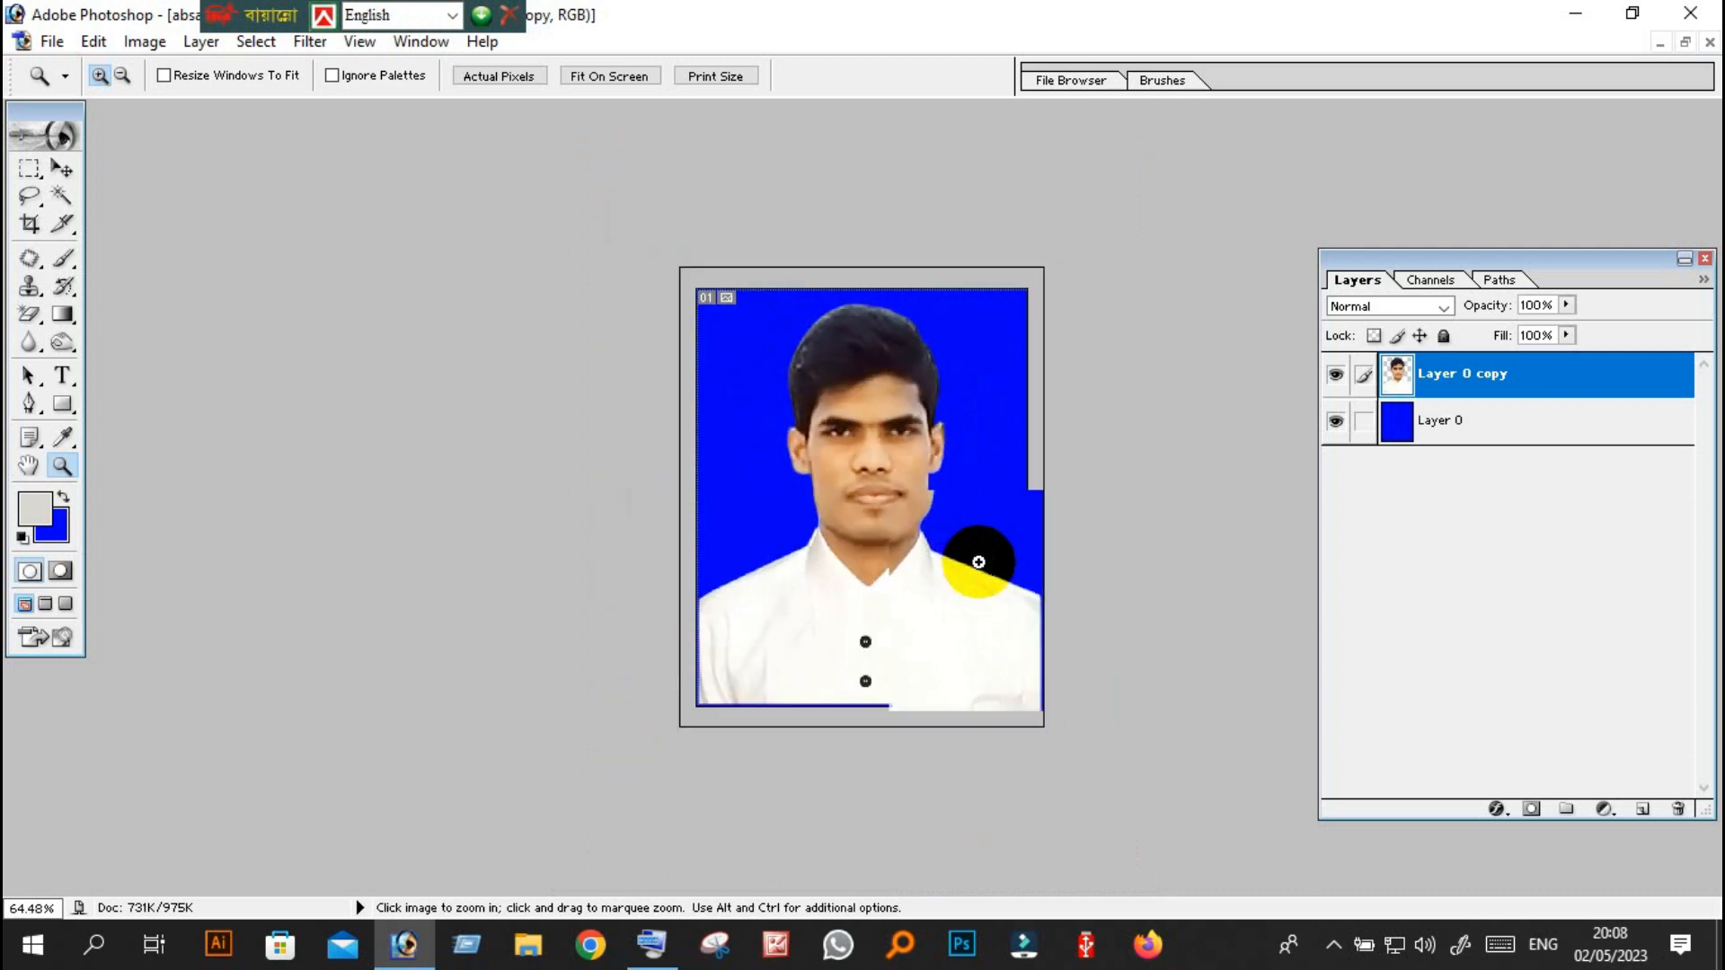
Put the portrait document in a floating window, shift it slightly, and fit the whole image on screen.
{"action": "left_click", "coordinate": [1686, 43]}
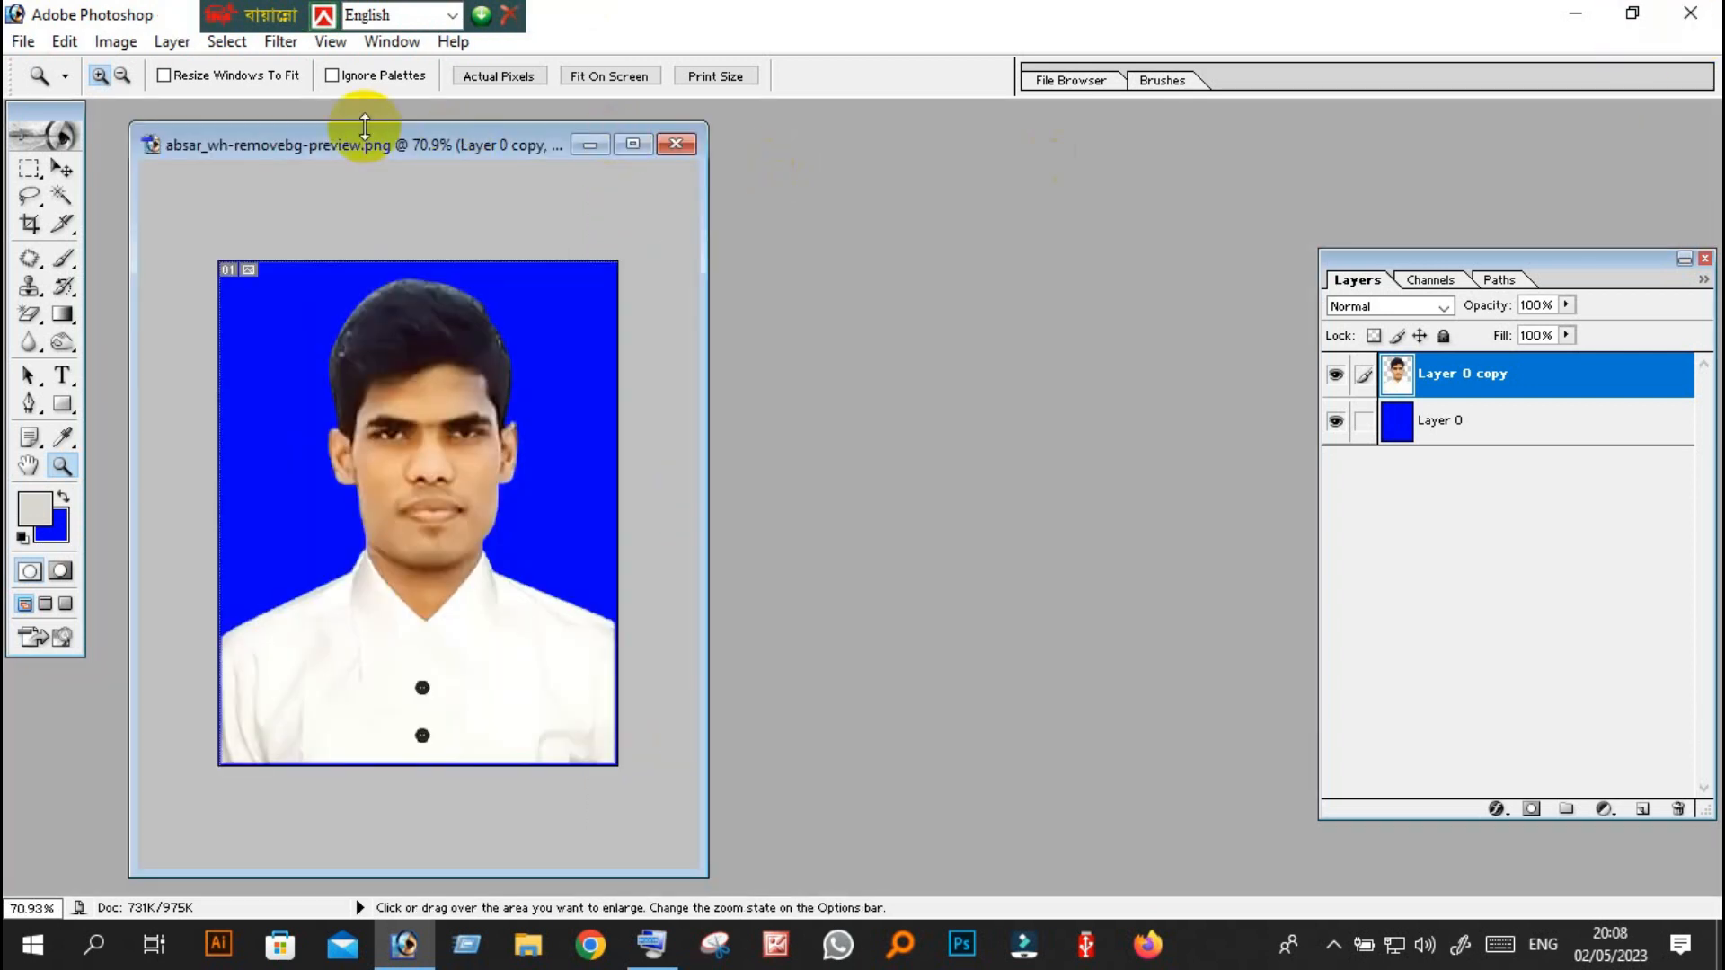
{"action": "mouse_move", "coordinate": [395, 151]}
{"action": "left_mouse_down"}
{"action": "mouse_move", "coordinate": [261, 230]}
{"action": "mouse_move", "coordinate": [385, 162]}
{"action": "left_mouse_up"}
{"action": "scroll", "coordinate": [382, 387], "scroll_direction": "up", "scroll_amount": 4}
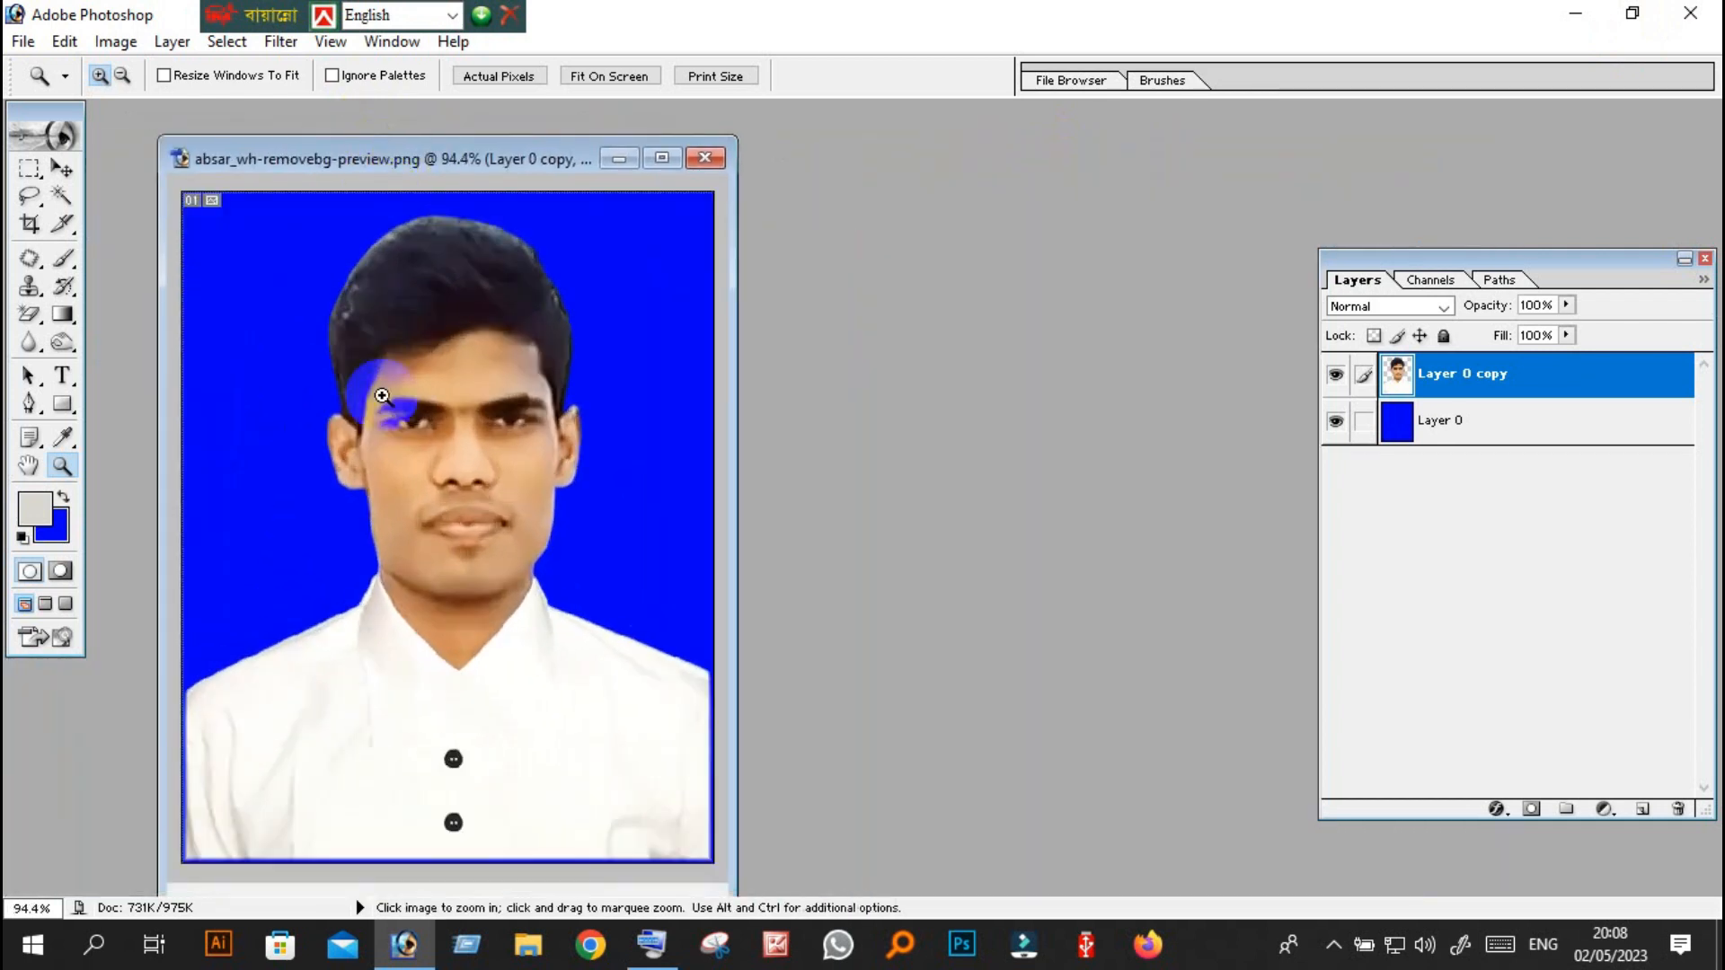
{"action": "left_click", "coordinate": [487, 433]}
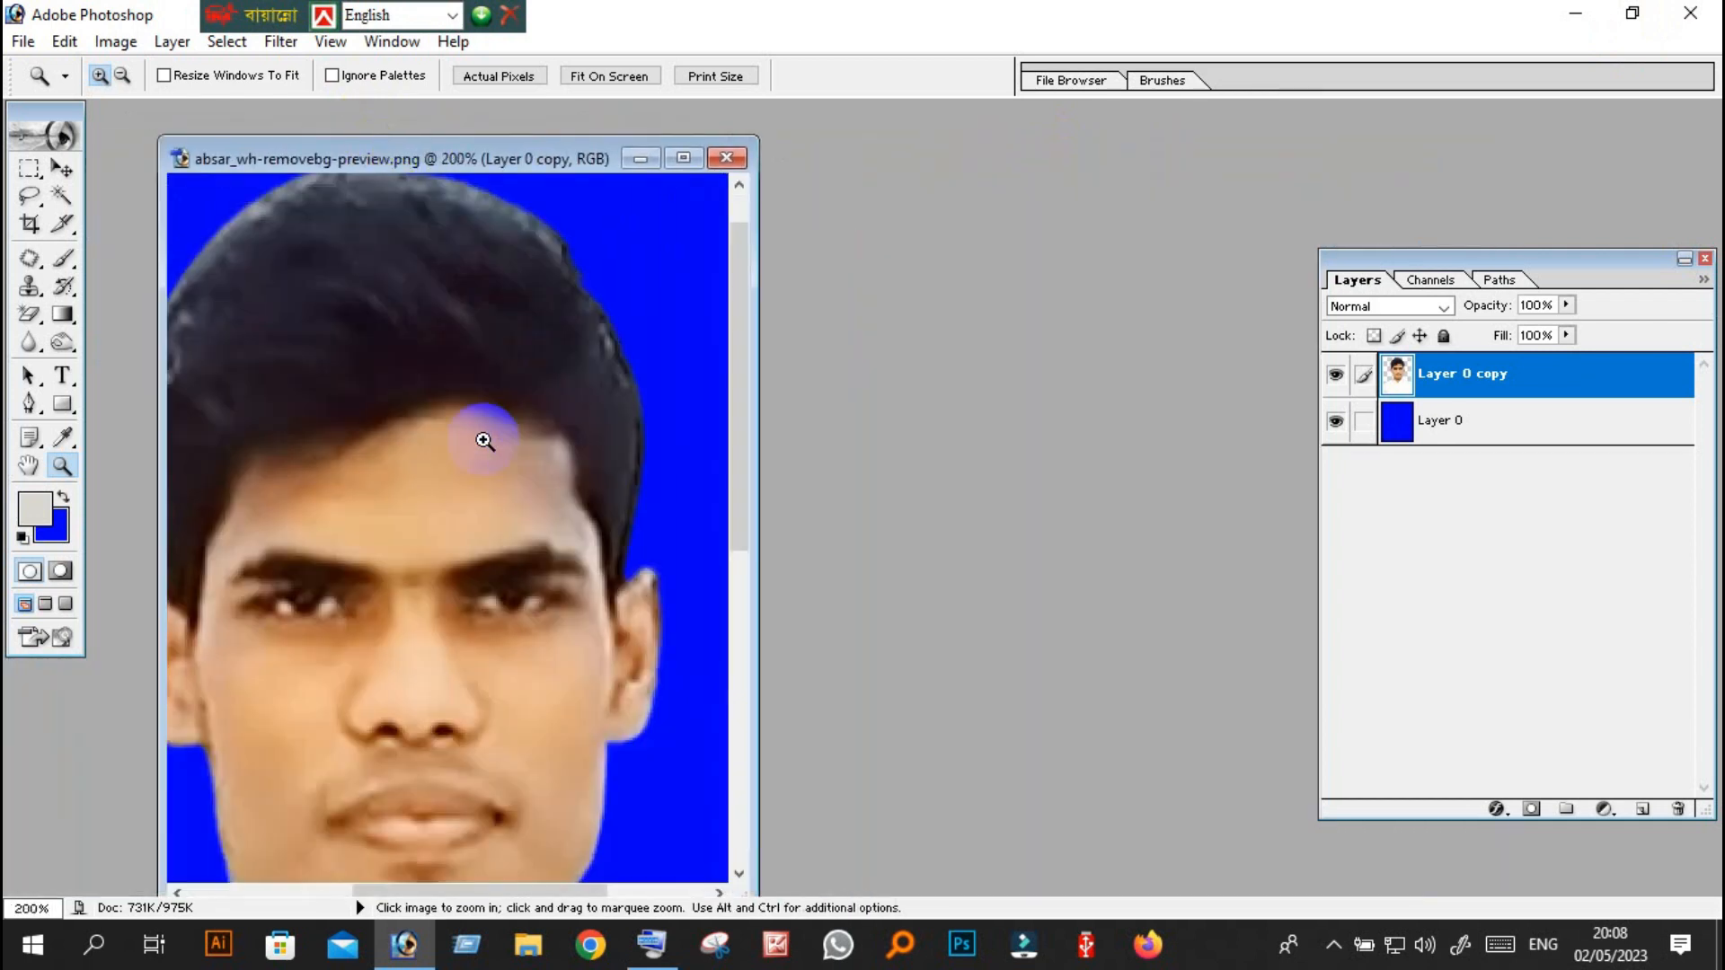
{"action": "right_click", "coordinate": [349, 518]}
{"action": "left_click", "coordinate": [454, 534]}
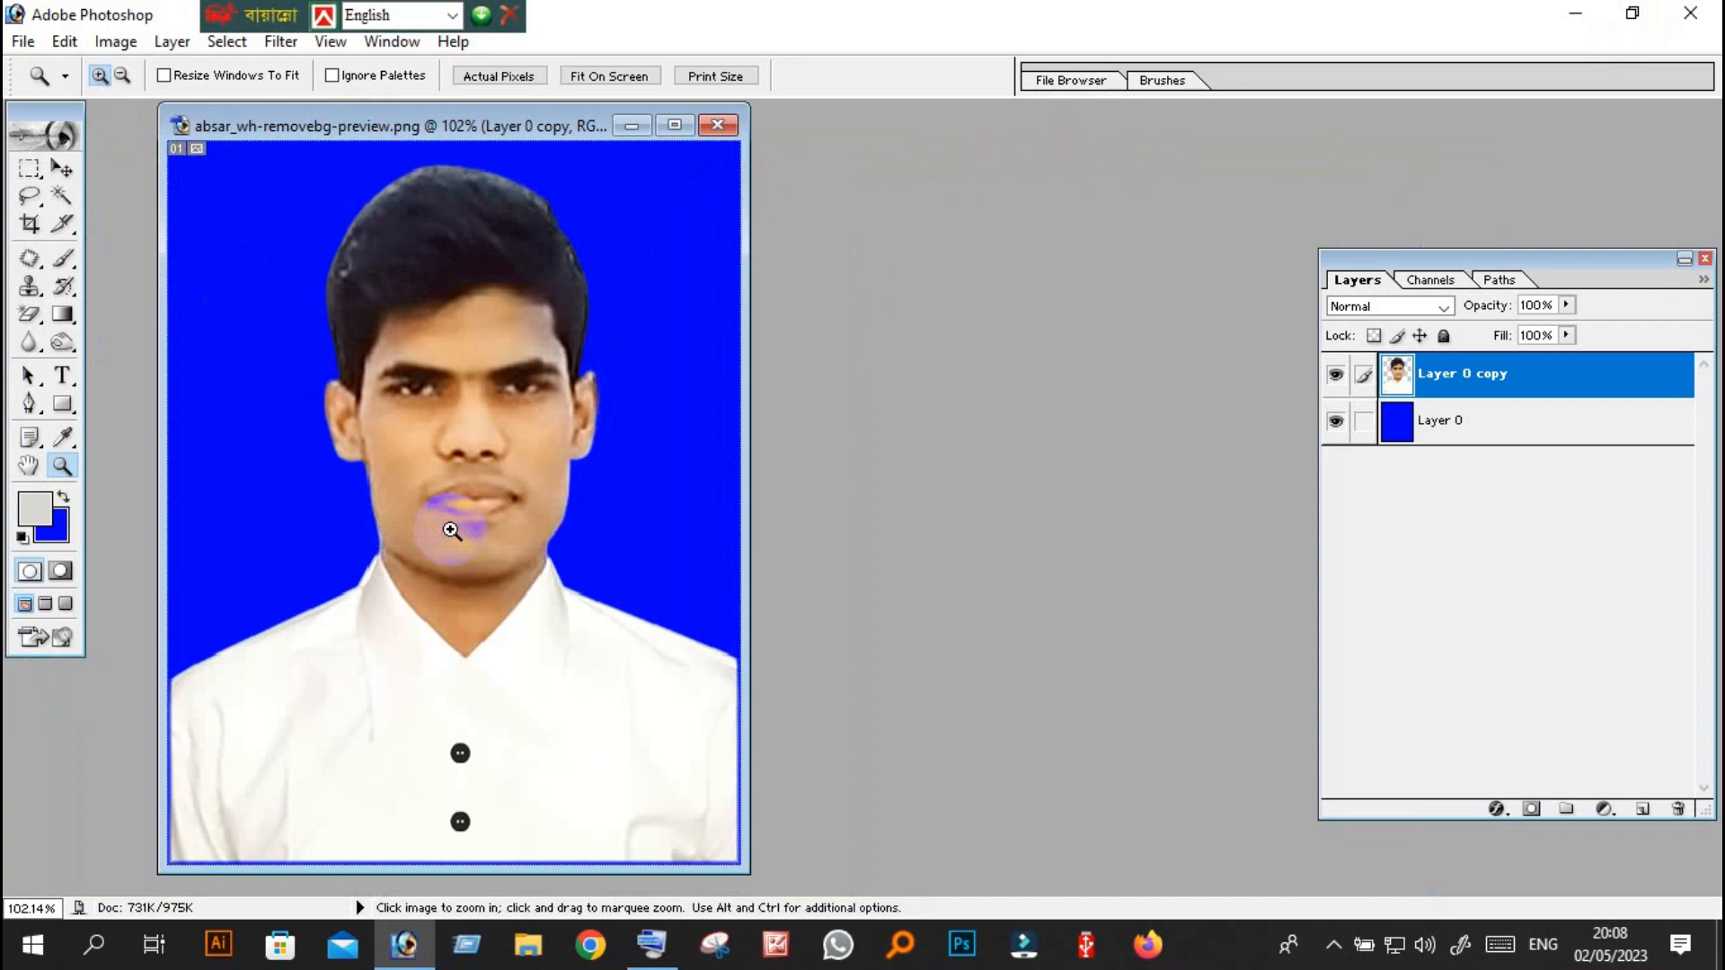
{"action": "scroll", "coordinate": [462, 528], "scroll_direction": "down", "scroll_amount": 2}
{"action": "scroll", "coordinate": [463, 528], "scroll_direction": "up", "scroll_amount": 2}
Minimize Photoshop to the desktop and show the hidden system tray icons.
{"action": "left_click", "coordinate": [1562, 16]}
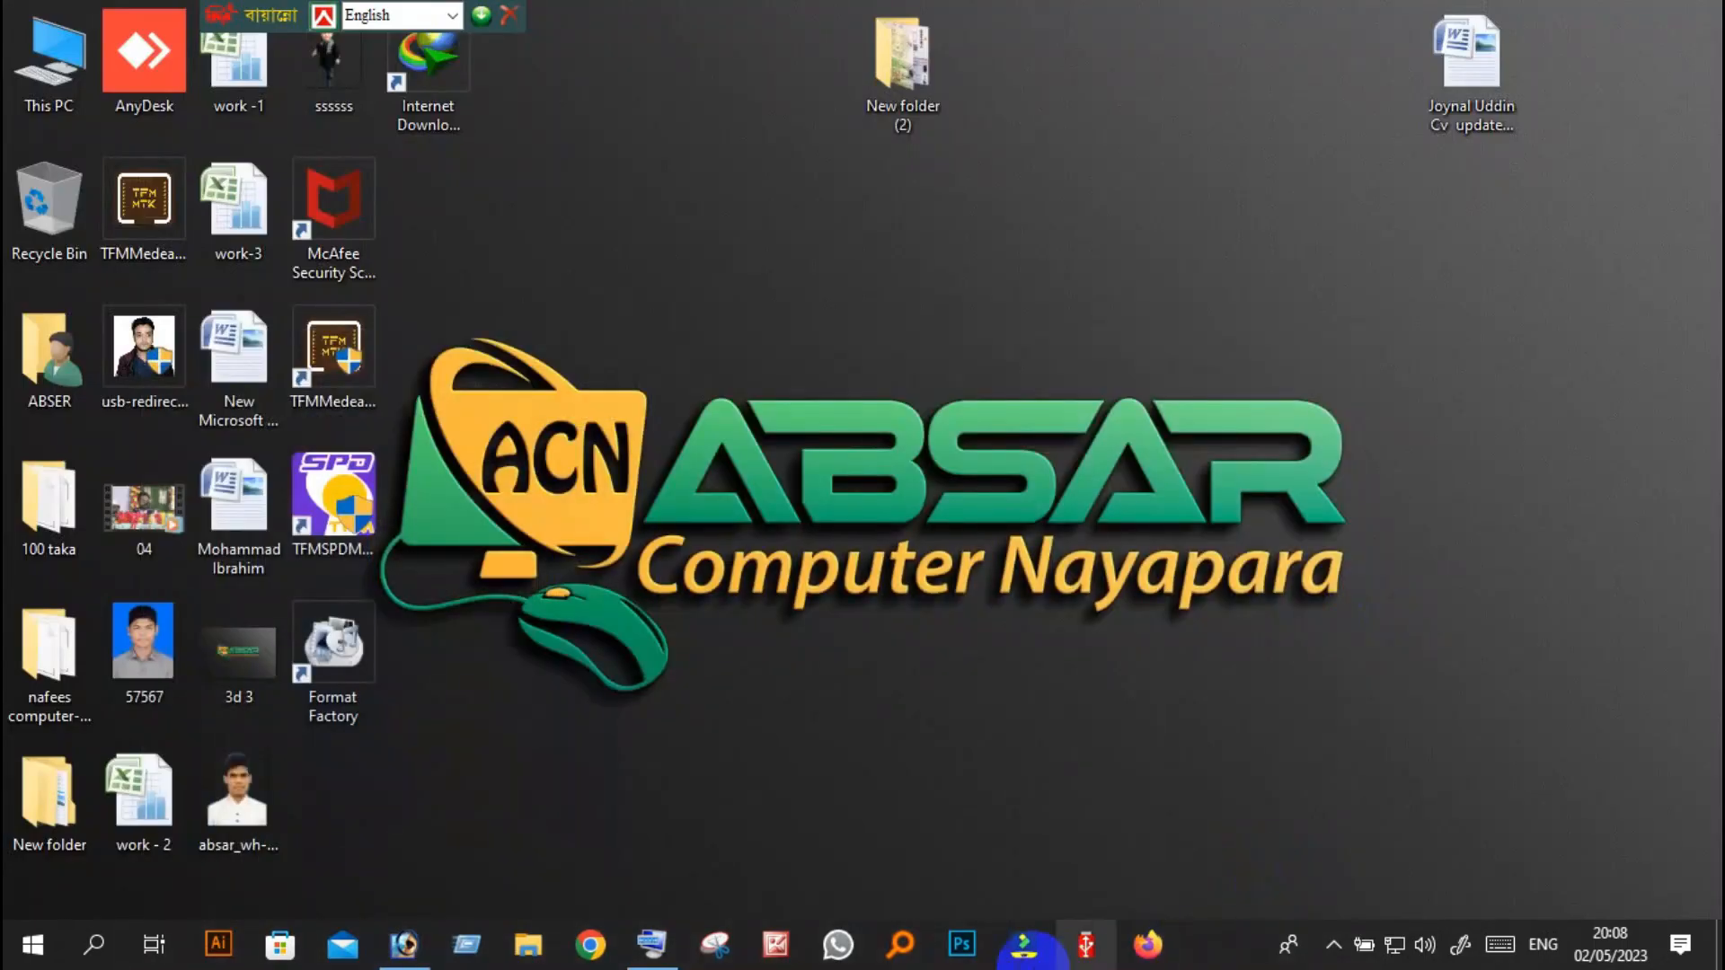
{"action": "left_click", "coordinate": [1332, 925]}
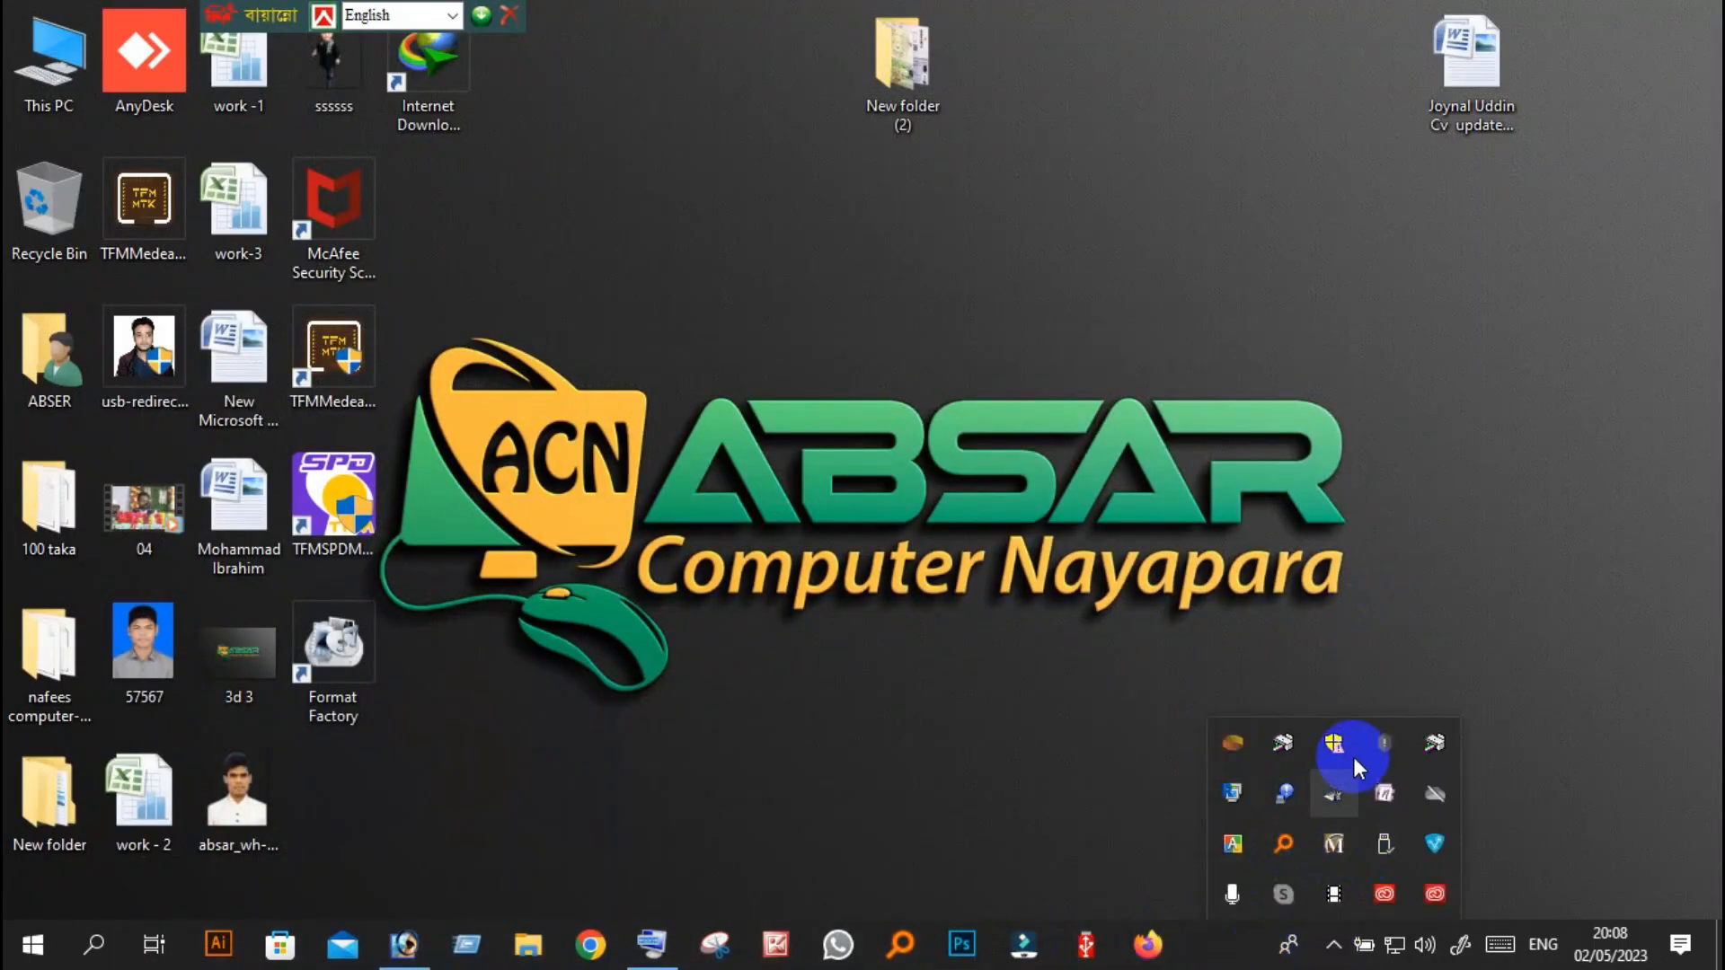